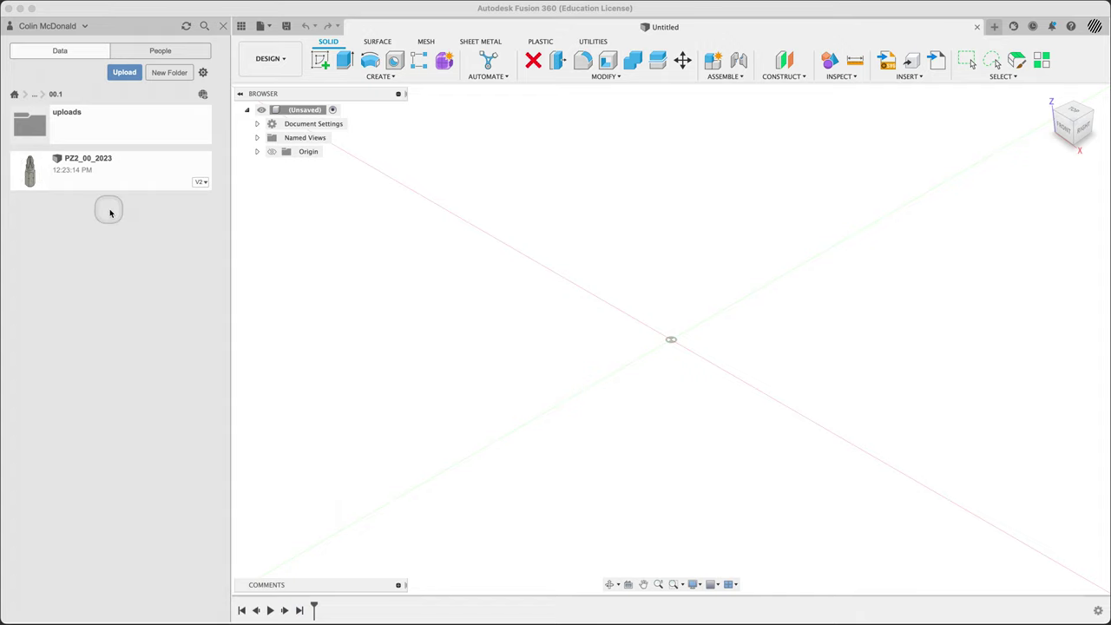
Step: Open the empty uploads folder under week1_00_intro and bring up its Upload dialog
double_click(132, 130)
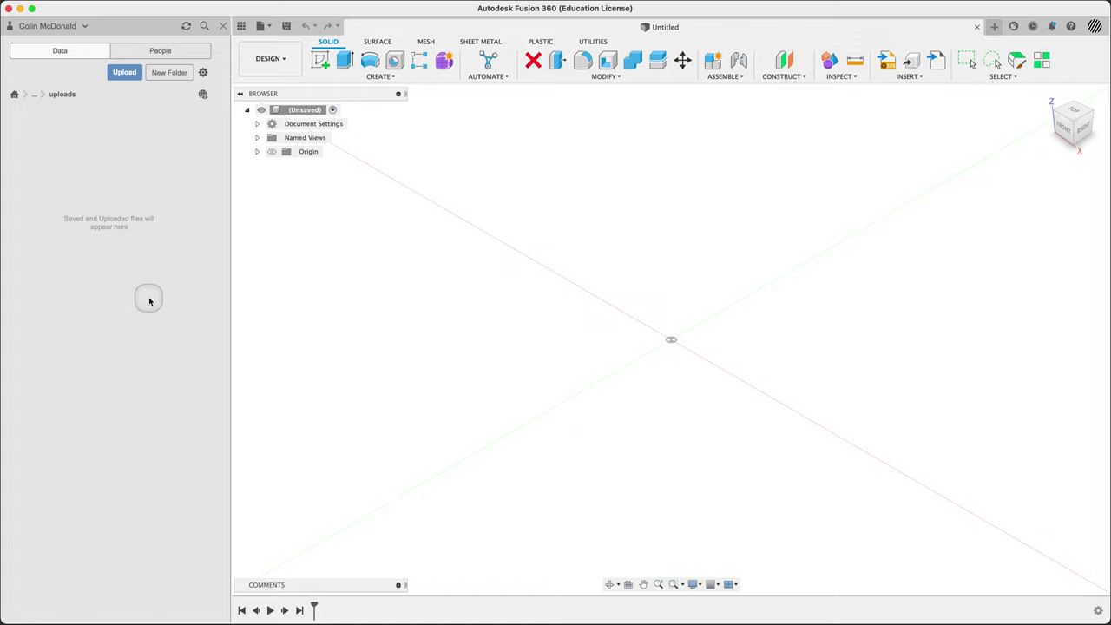
left_click(124, 72)
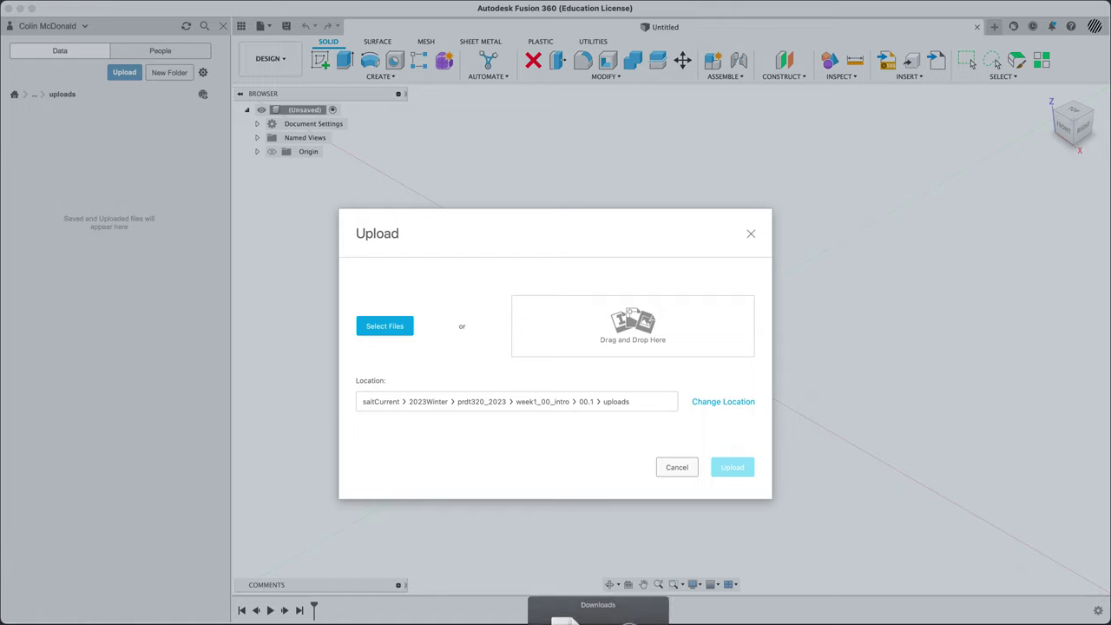
Step: Add PZ2_25mm.step from the Downloads folder to the upload list and start uploading it
left_click(636, 618)
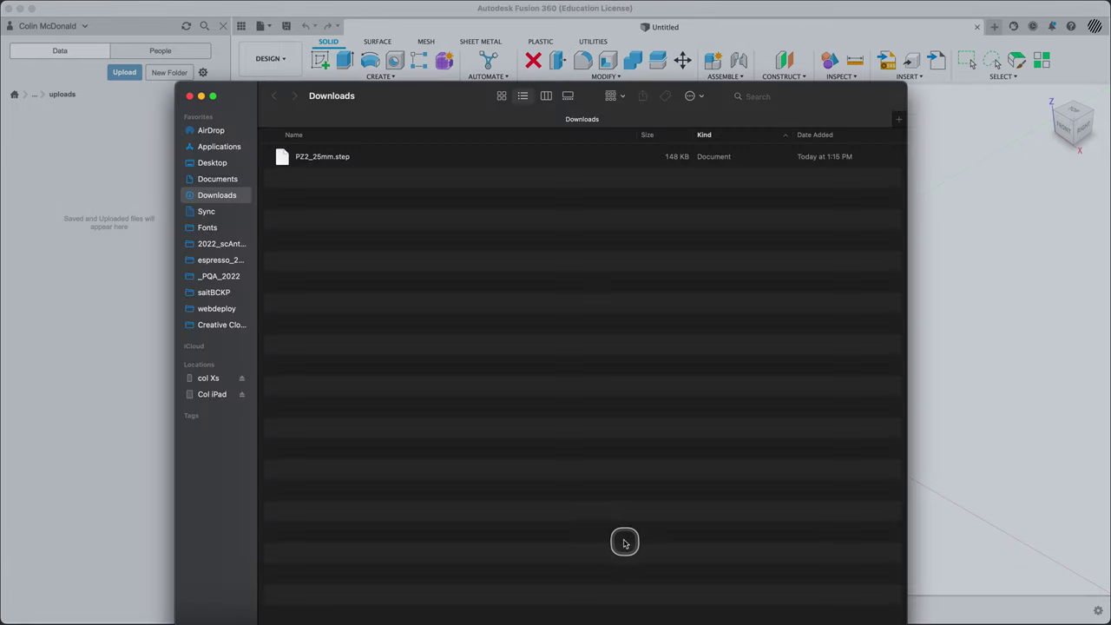
left_click_drag(436, 113, 691, 502)
left_click_drag(535, 559, 551, 335)
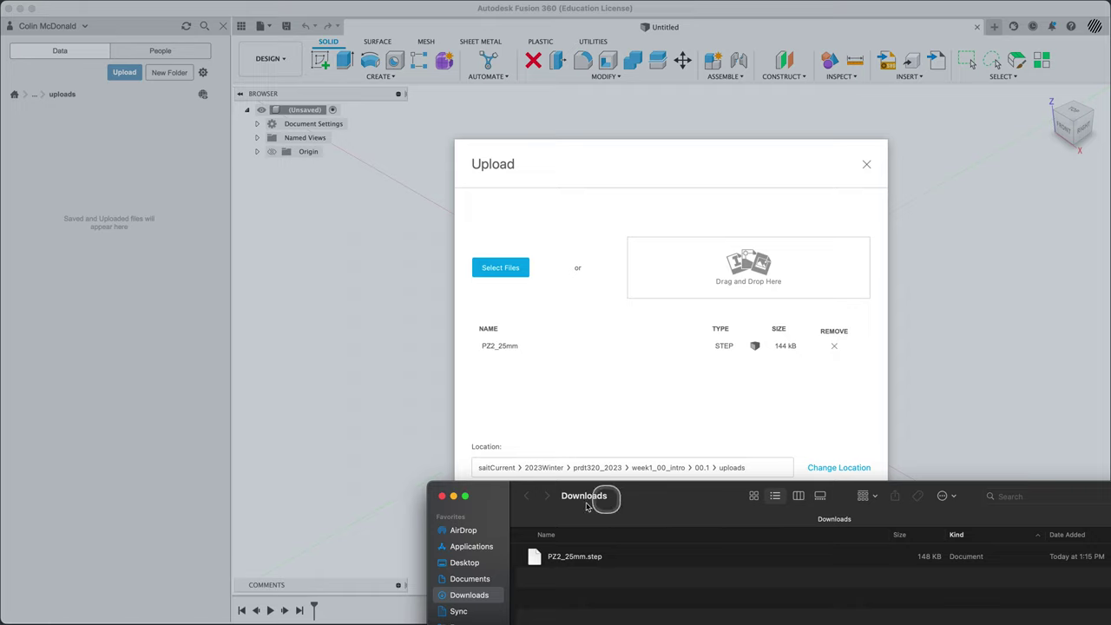
left_click(443, 496)
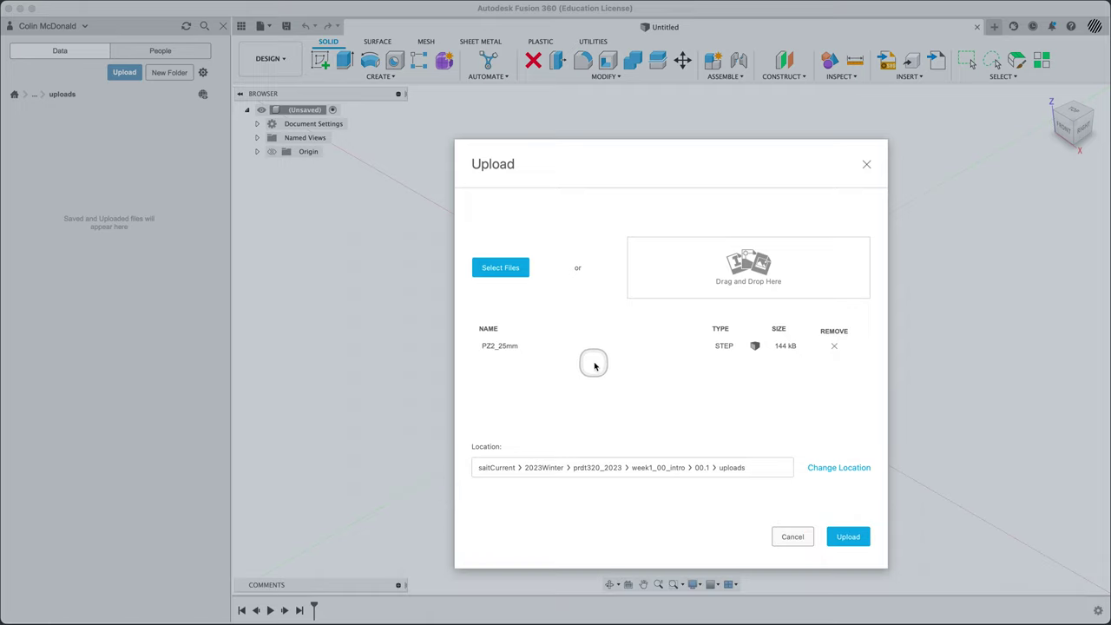
left_click(848, 537)
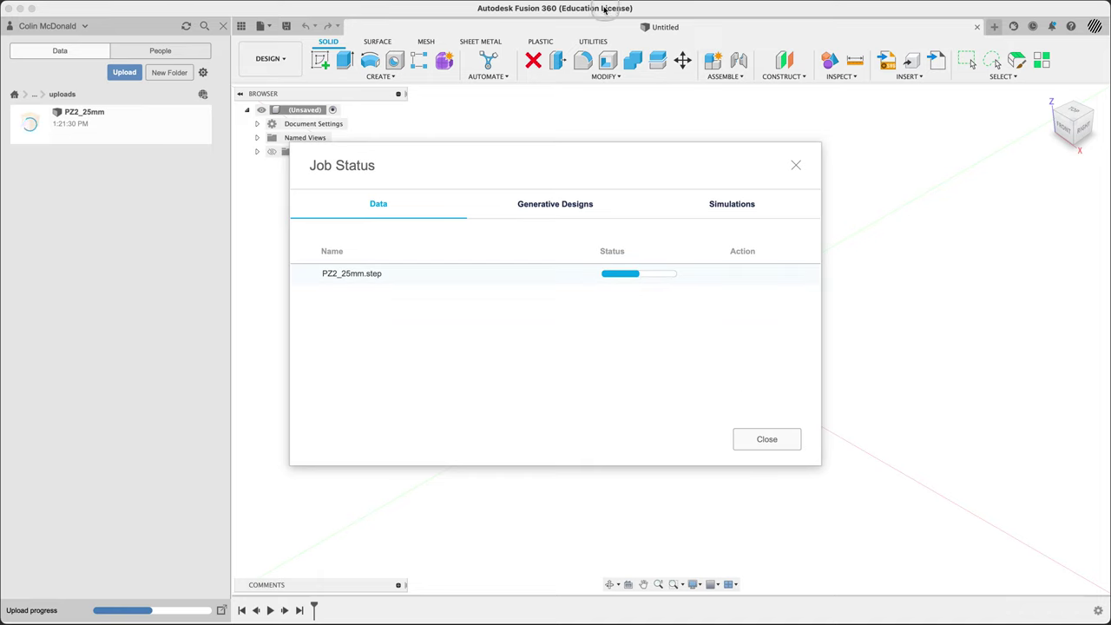
Step: Check the Job Status window's Data, Generative Design and Simulation job lists, then close it
left_click(763, 439)
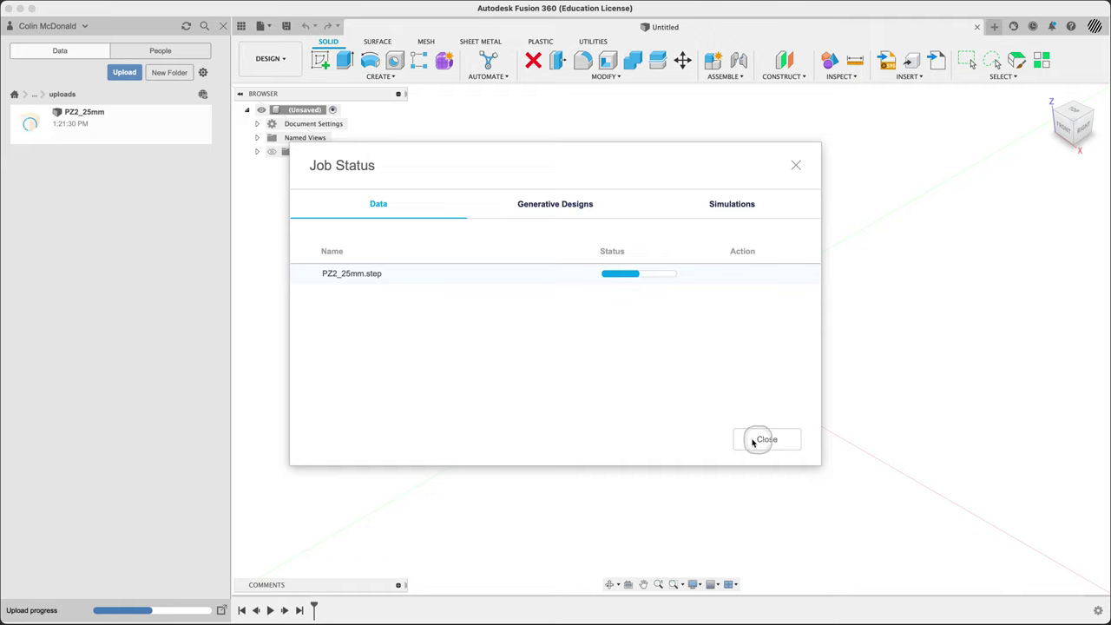
left_click(763, 439)
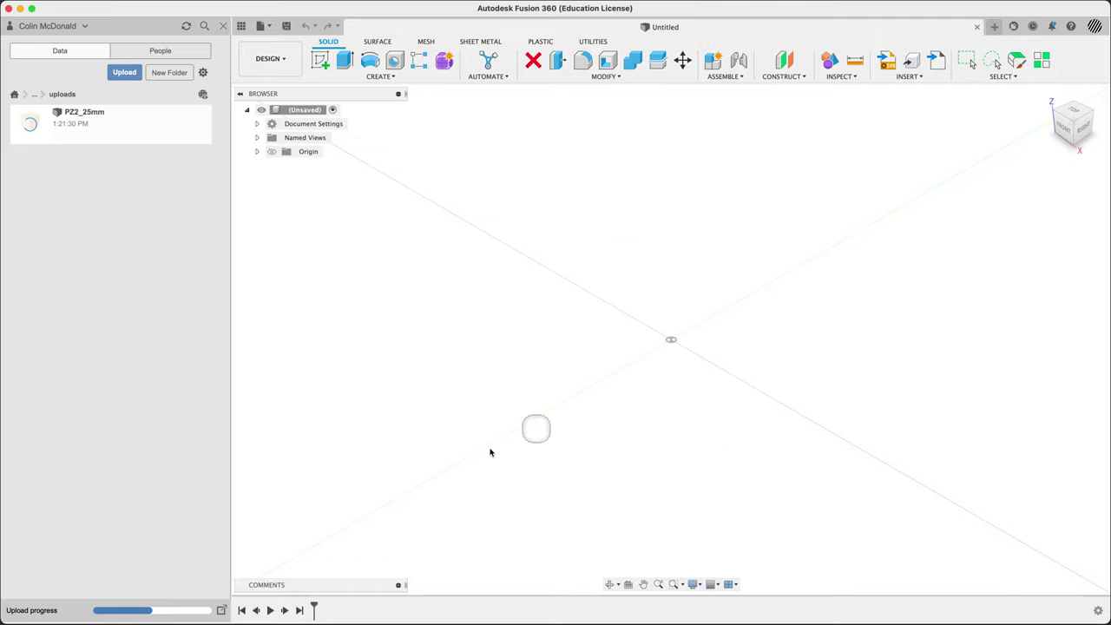
left_click(221, 610)
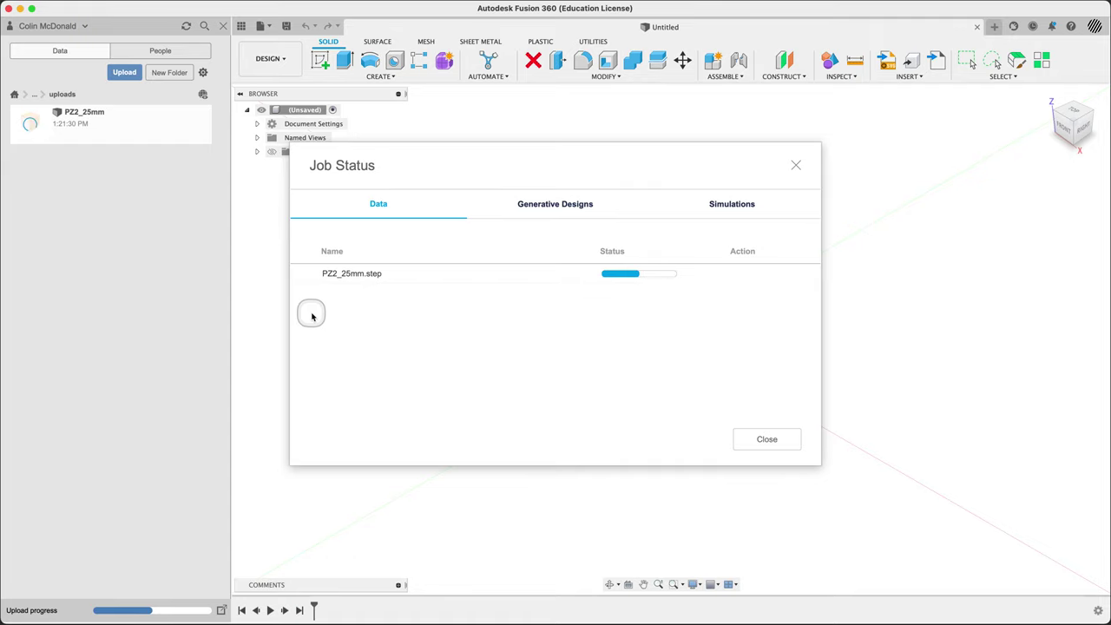
left_click(555, 208)
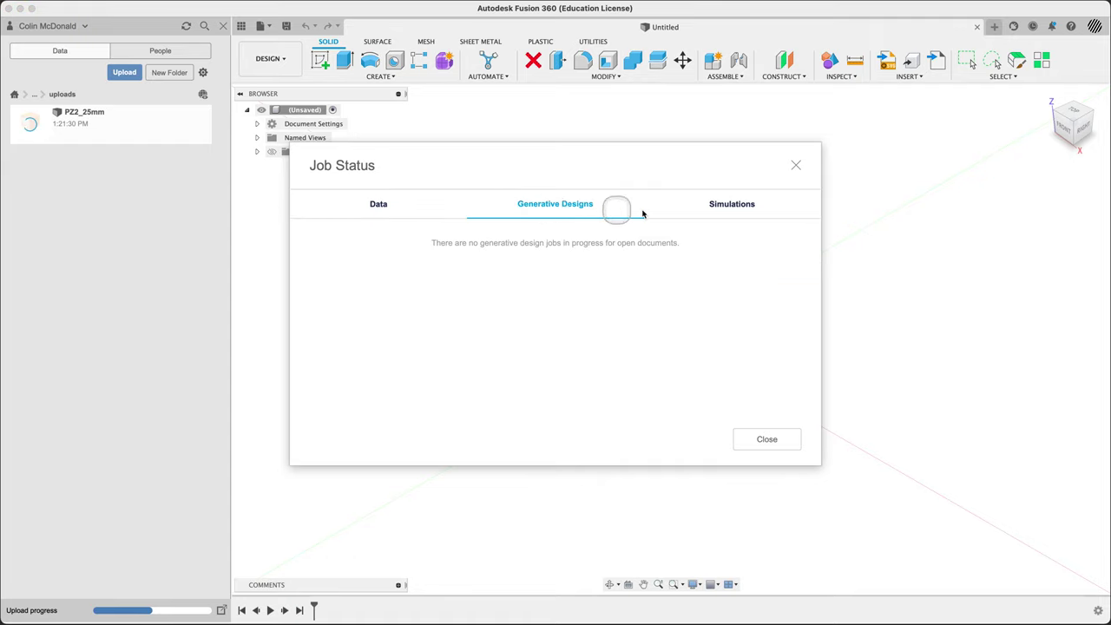
left_click(736, 210)
left_click(574, 205)
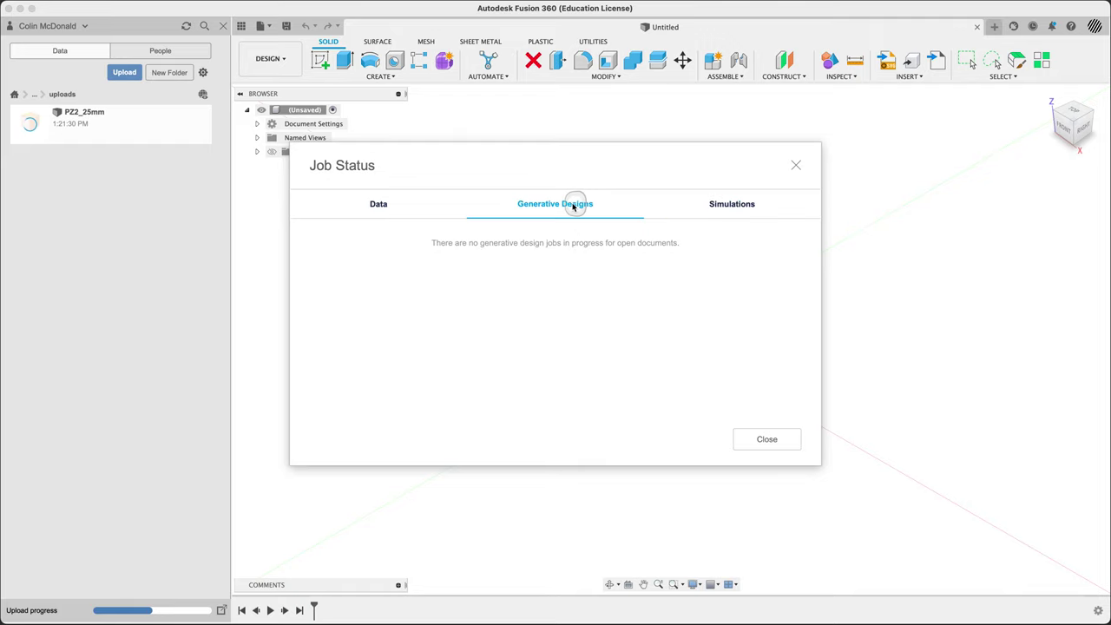
left_click(358, 207)
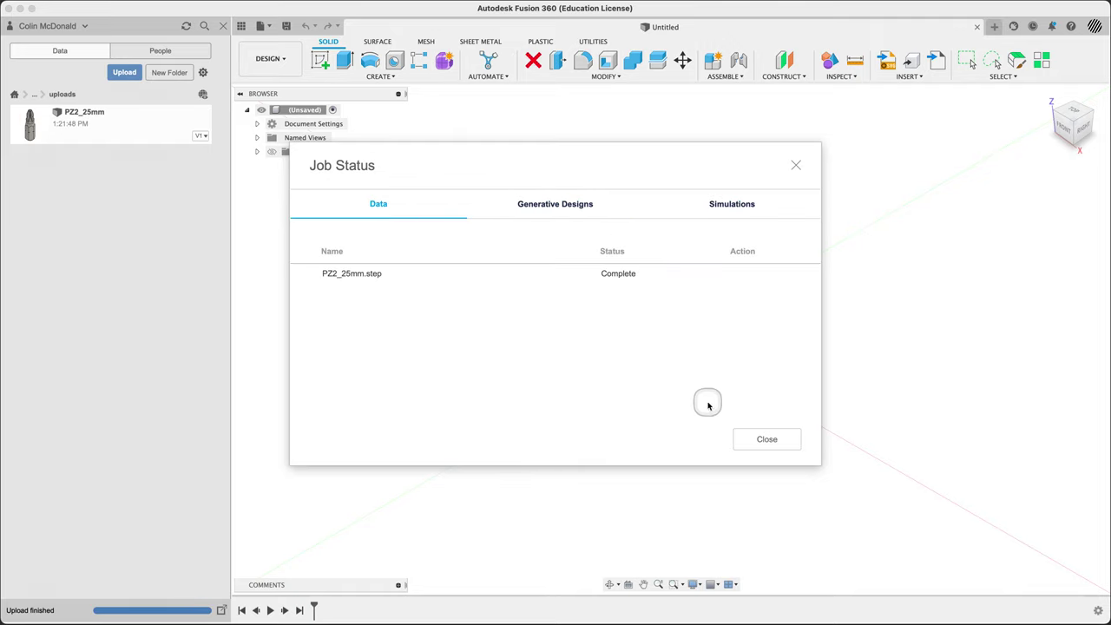
left_click(767, 439)
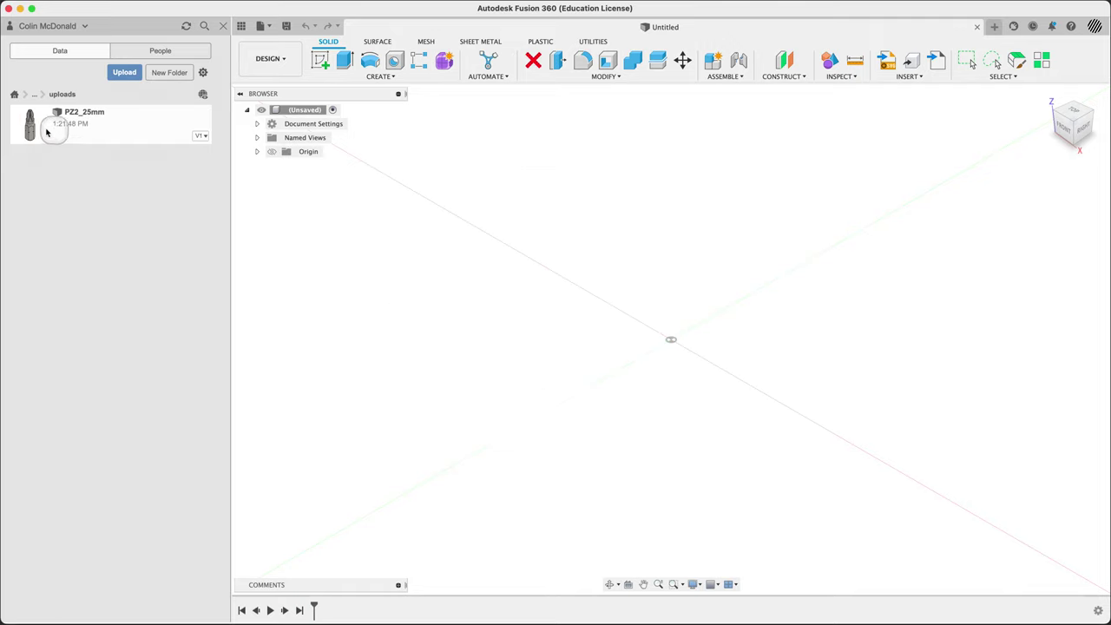
left_click_drag(47, 132, 31, 127)
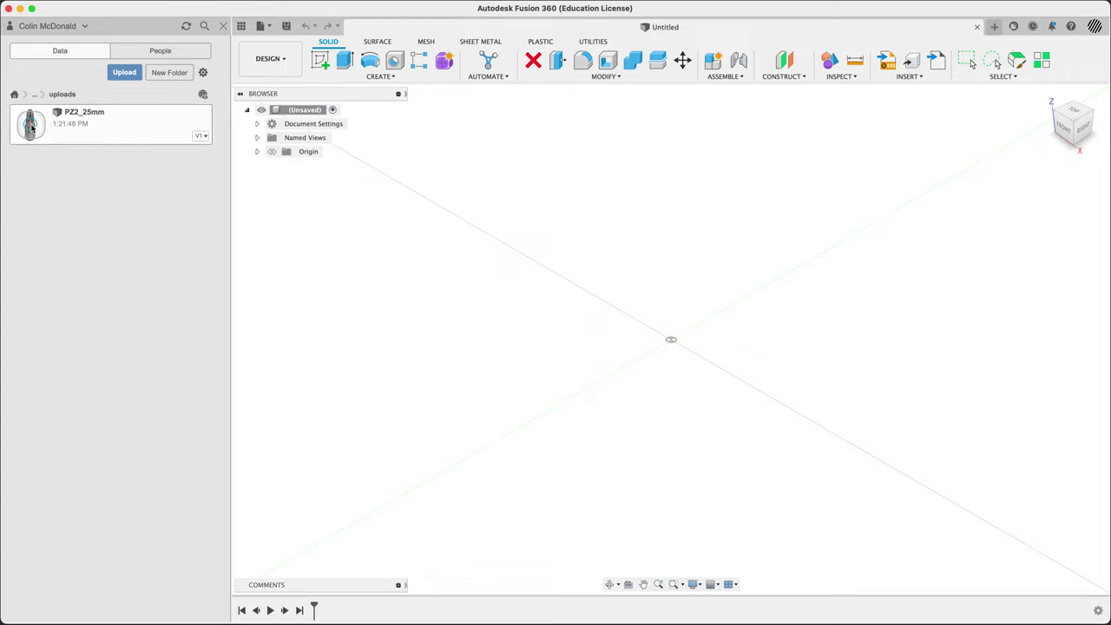
Step: Open the PZ2_25mm design, view its V1 version details, and hide the data panel
double_click(31, 127)
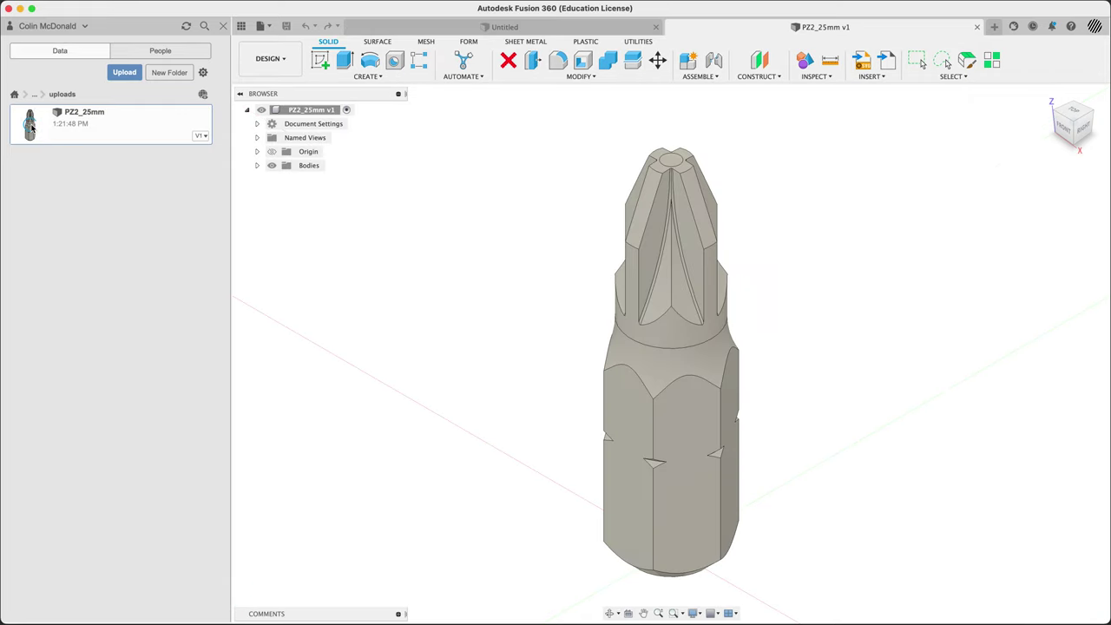
left_click(202, 139)
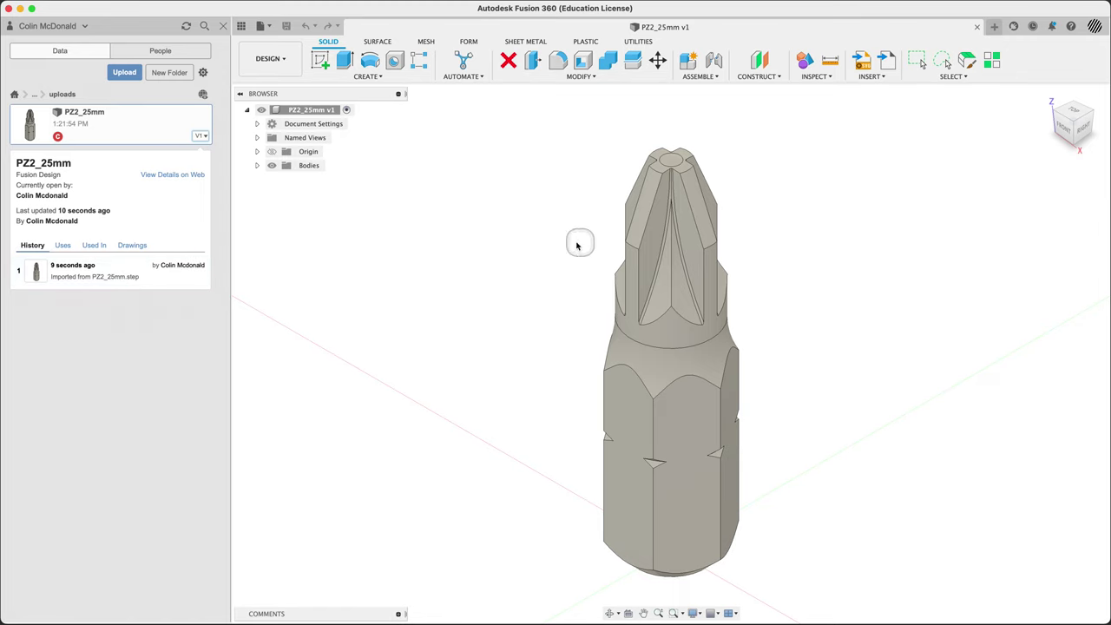
left_click(241, 29)
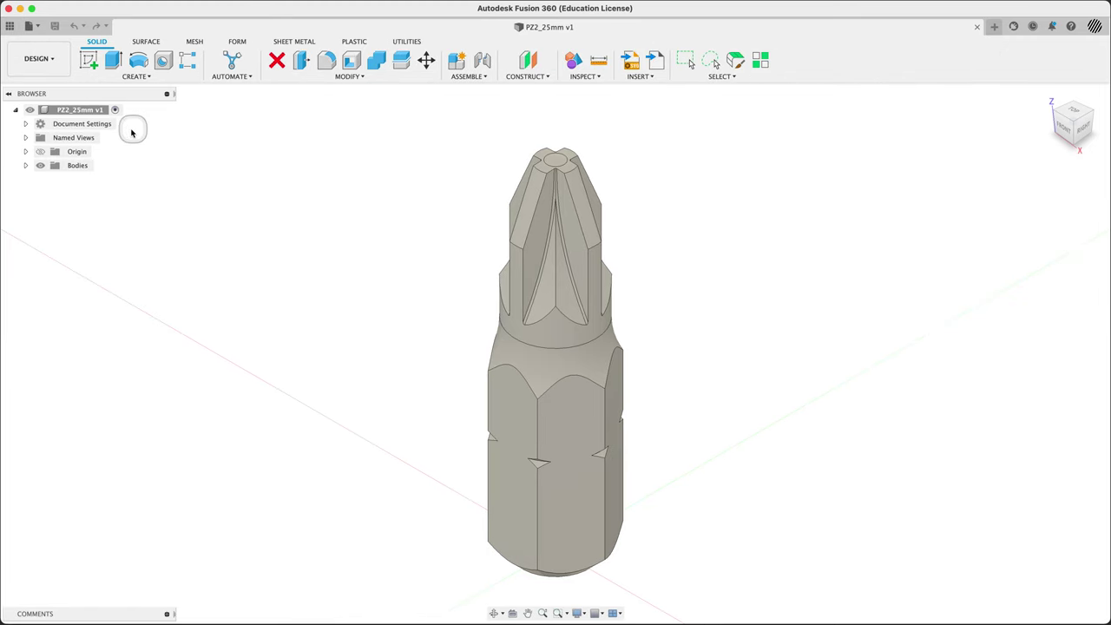
Step: Turn on Capture Design History for the PZ2_25mm v1 root component
left_click(84, 113)
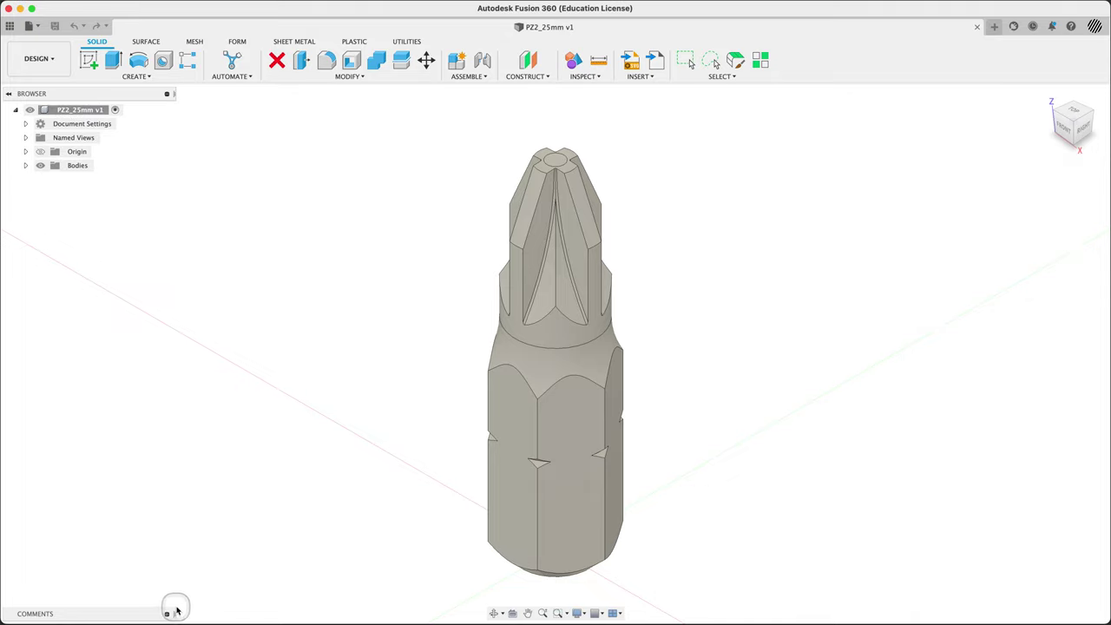
right_click(76, 113)
left_click(49, 250)
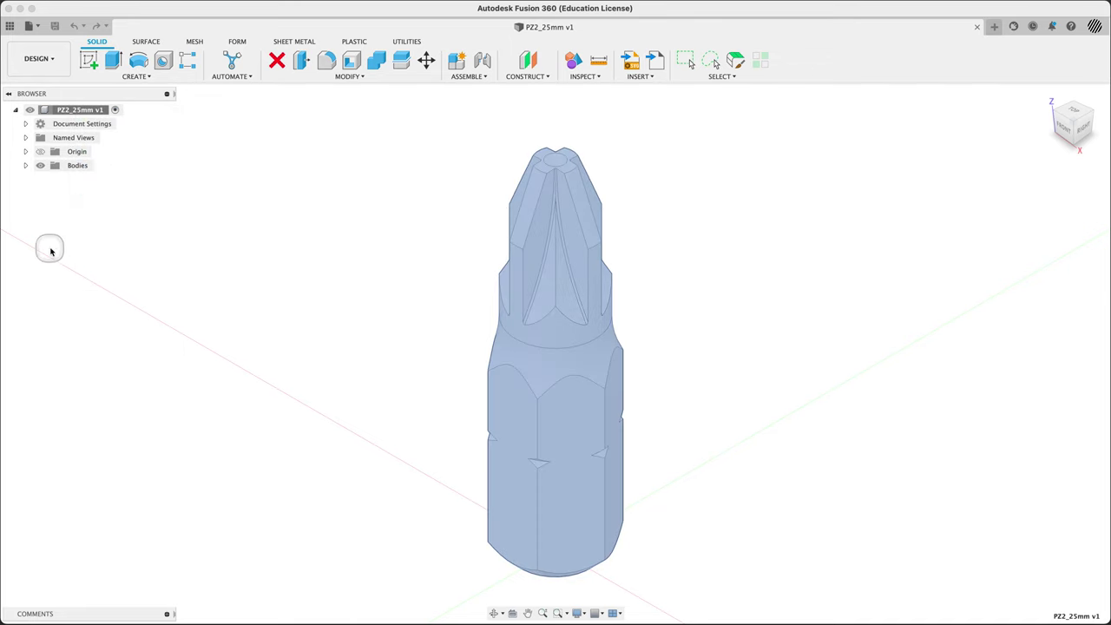
left_click(82, 113)
right_click(85, 113)
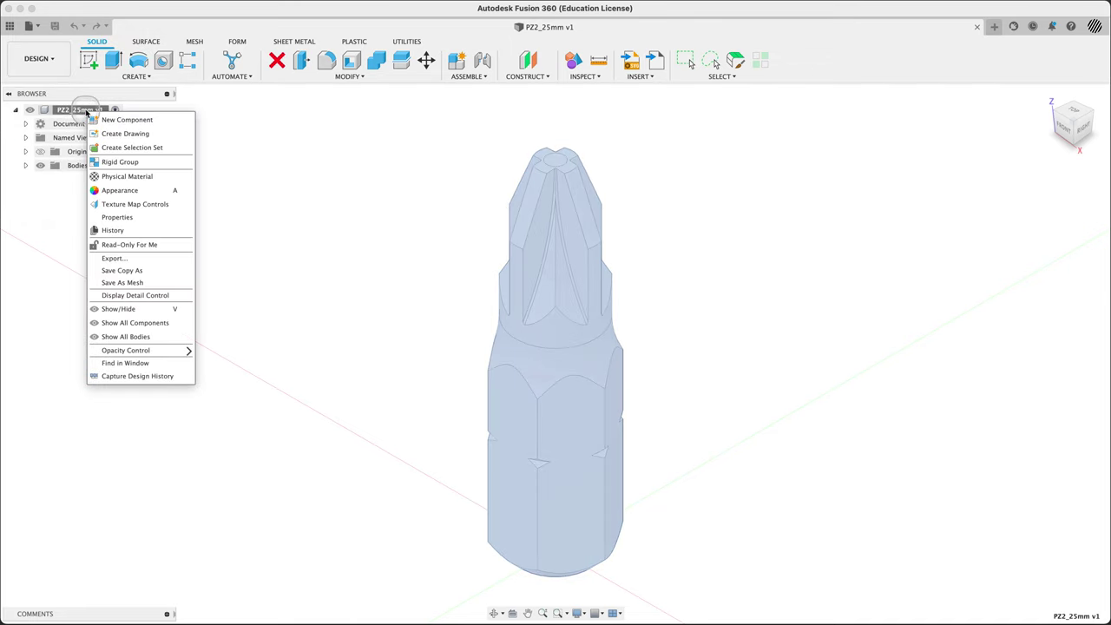
left_click(157, 375)
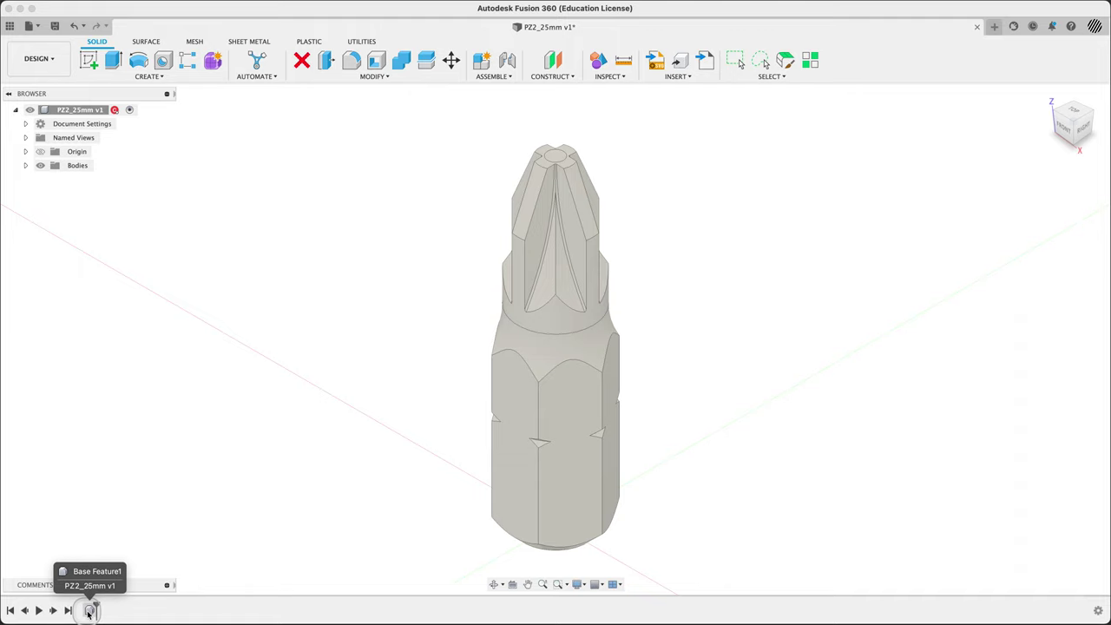
Step: Reposition the view to look down on the bit and browse the Inspect menu's tools
mouse_move(379, 419)
middle_mouse_down()
mouse_move(404, 413)
mouse_move(397, 419)
middle_mouse_up()
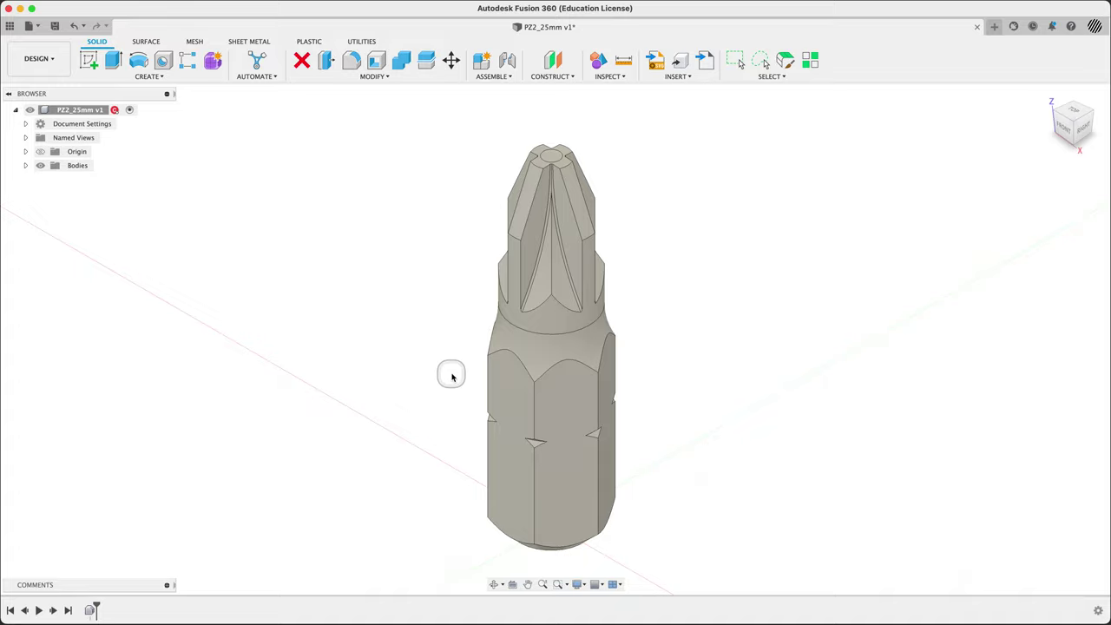
mouse_move(448, 344)
middle_mouse_down("shift")
mouse_move(424, 355)
mouse_move(421, 377)
mouse_move(397, 396)
mouse_move(482, 343)
mouse_move(513, 290)
mouse_move(459, 329)
mouse_move(451, 349)
mouse_move(471, 356)
mouse_move(456, 354)
middle_mouse_up("shift")
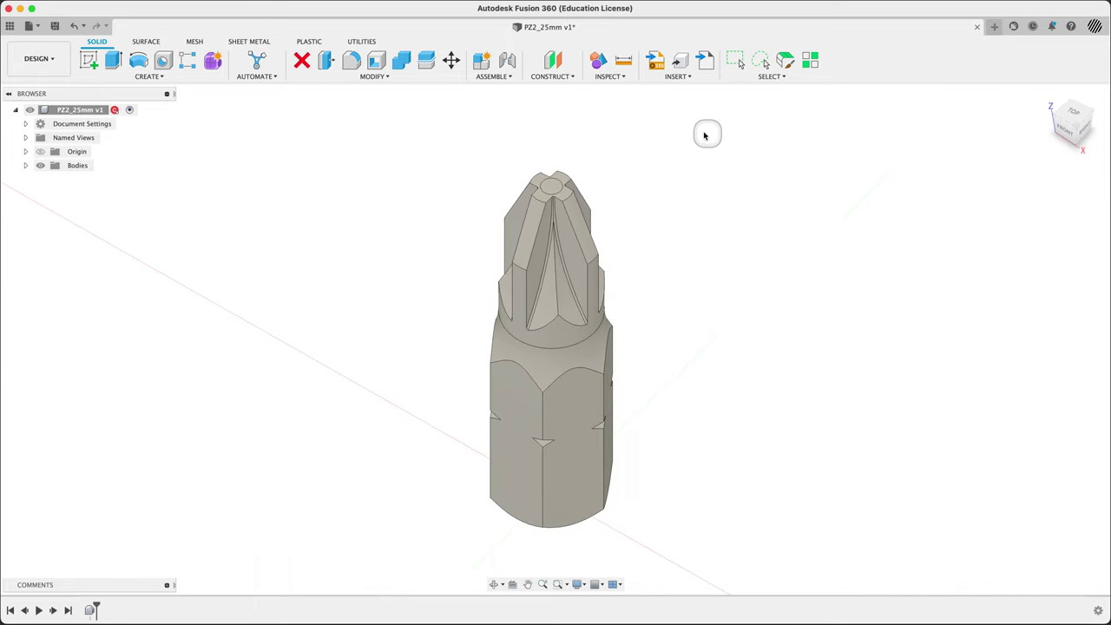
left_click(624, 76)
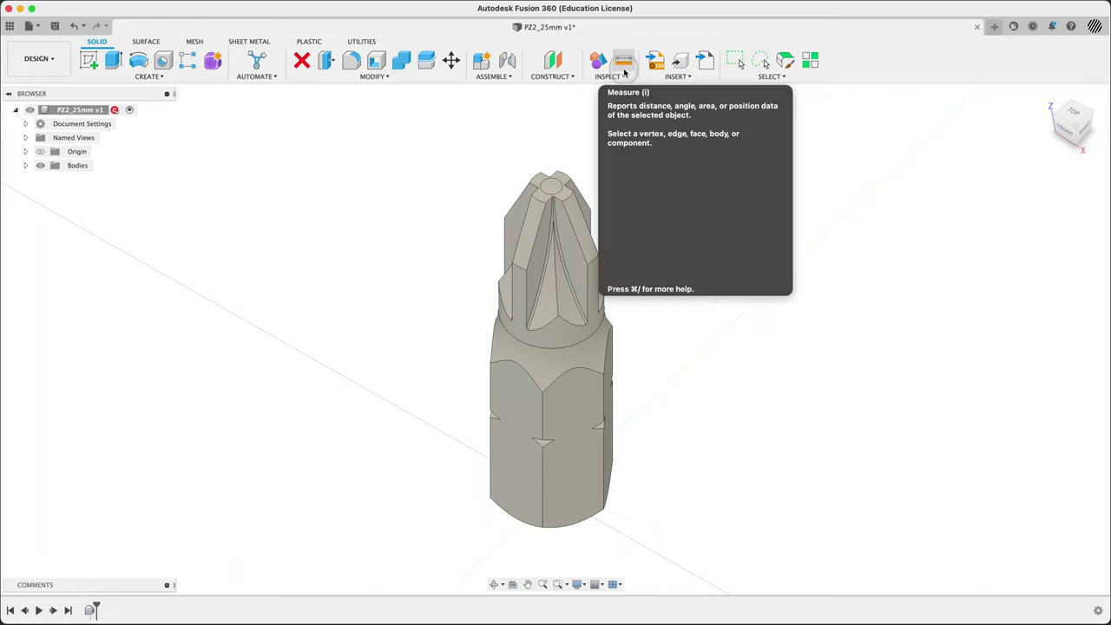
left_click(625, 78)
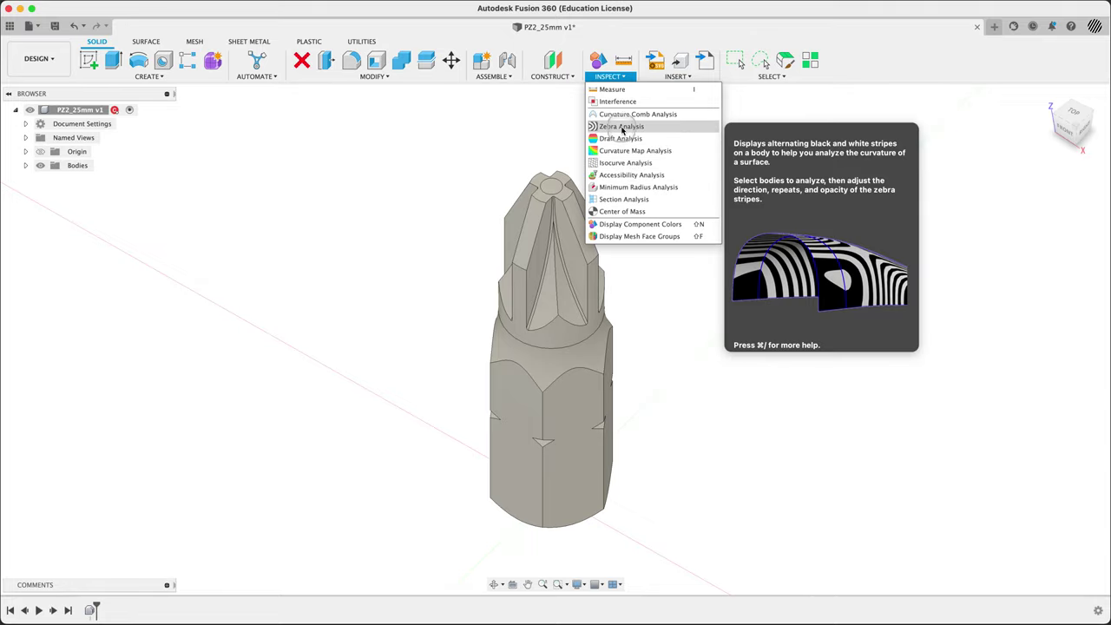
left_click(385, 211)
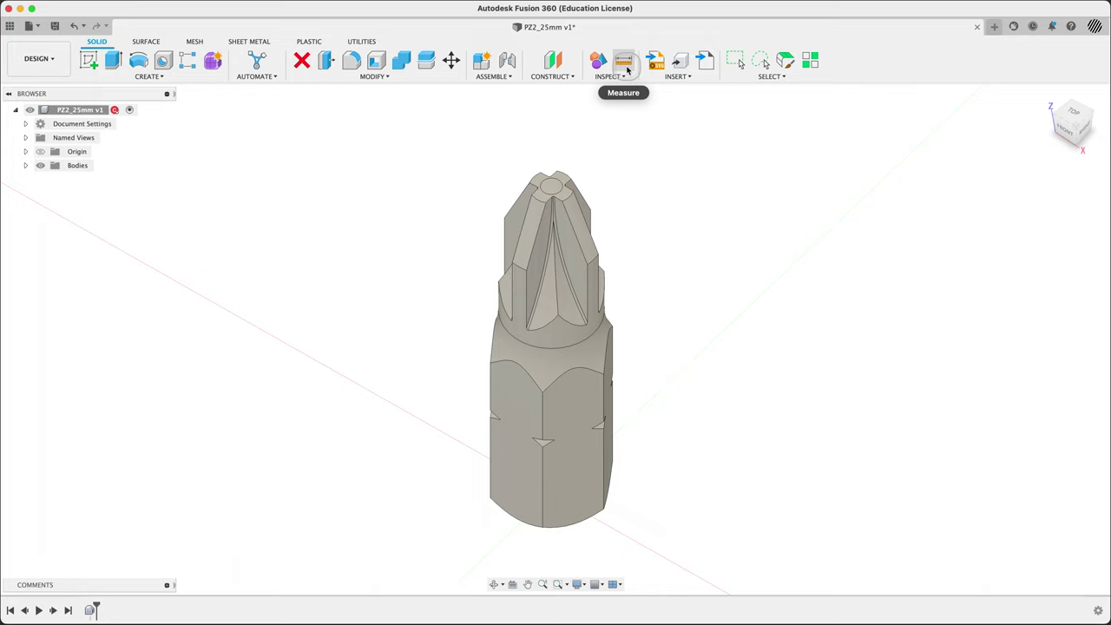
left_click(694, 255)
Step: Measure the tip's curved edge and a gap between two tip-wing vertices, showing X, Y, Z components
key("i")
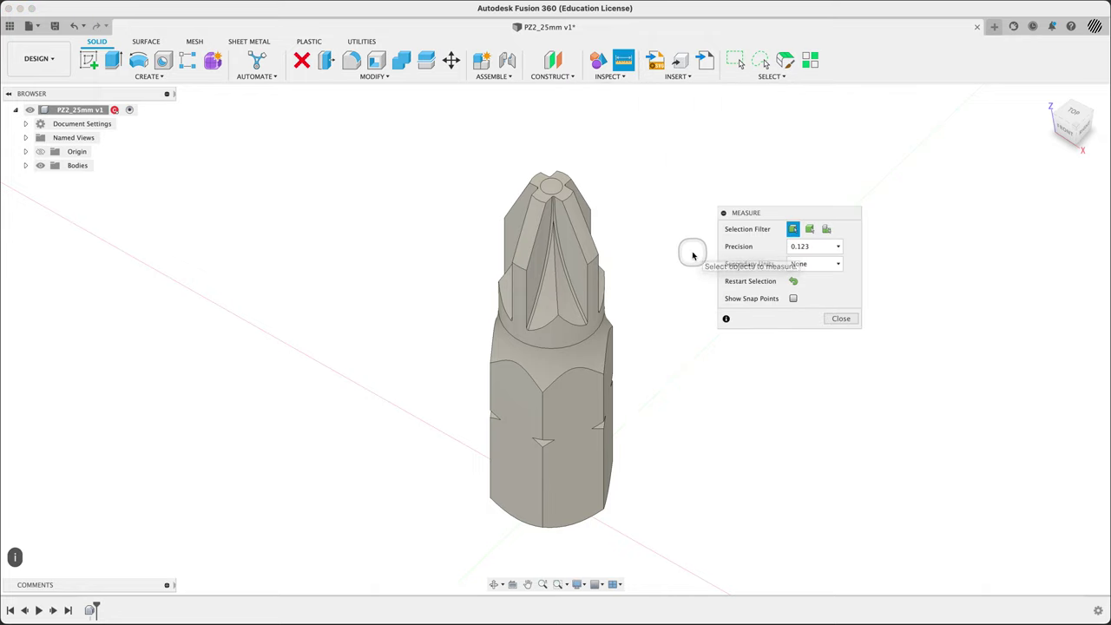
left_click(594, 262)
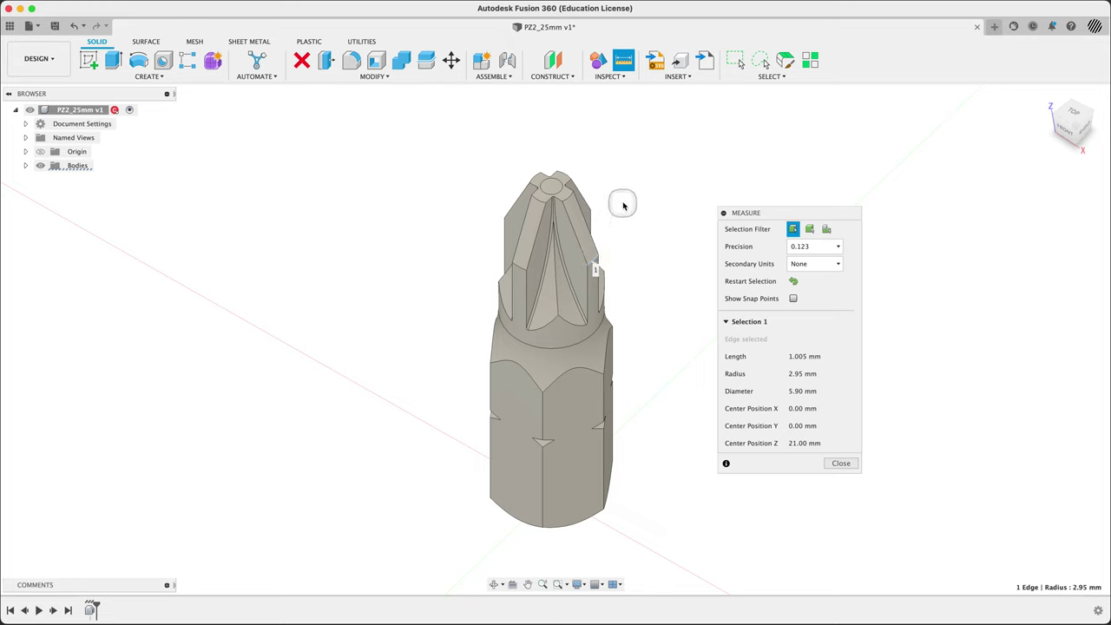
left_click(646, 239)
scroll(585, 256, "up", 1)
scroll(588, 262, "up", 3)
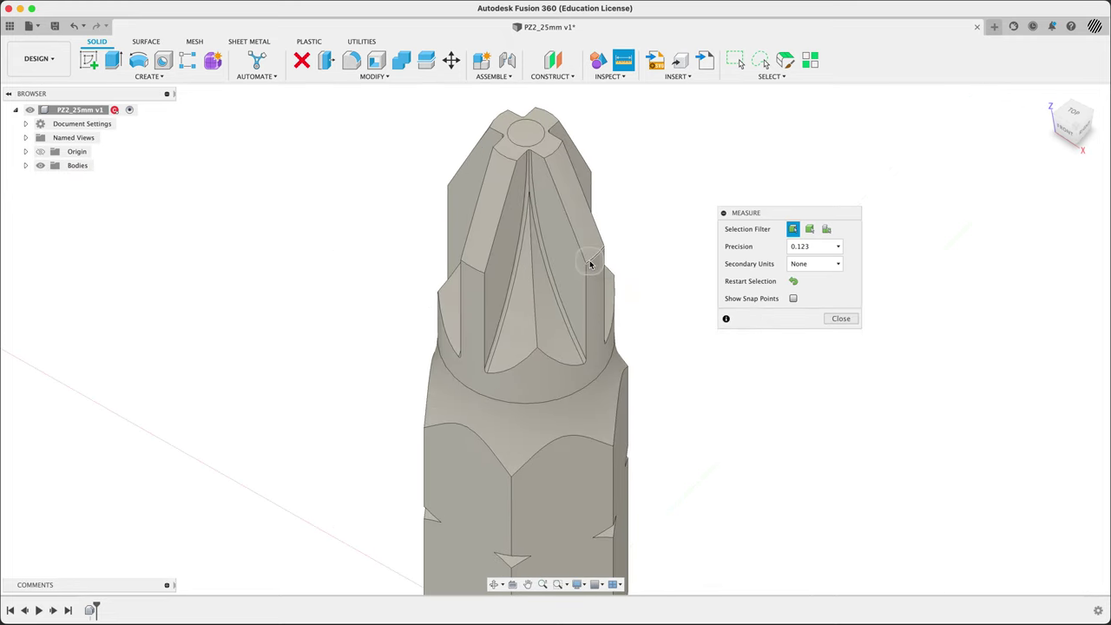
left_click(588, 262)
left_click(605, 250)
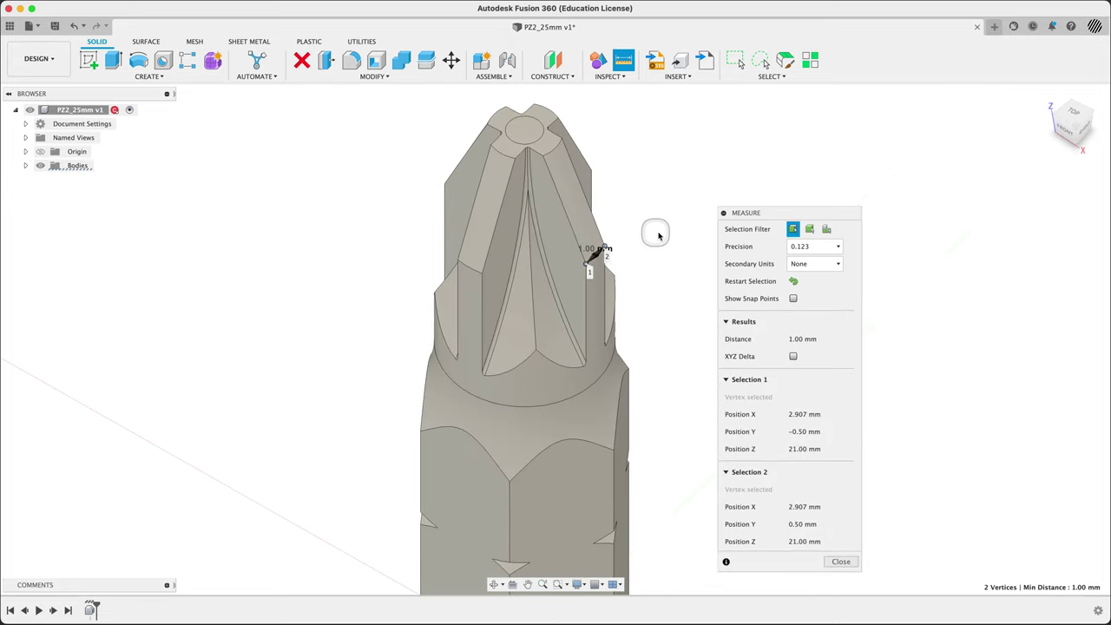
left_click(803, 340)
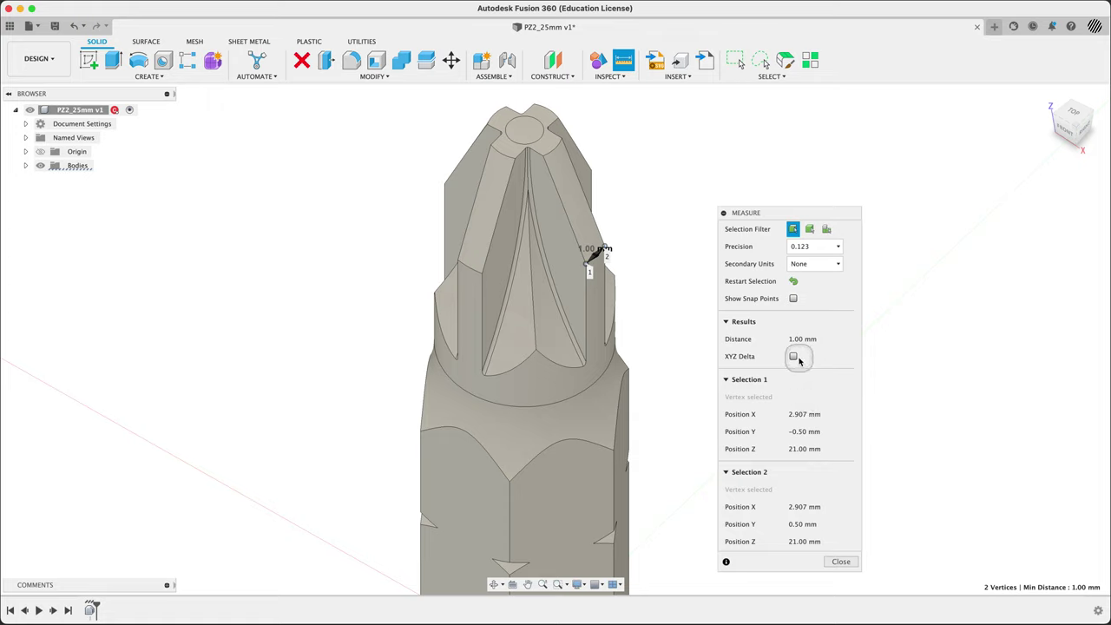
left_click(792, 356)
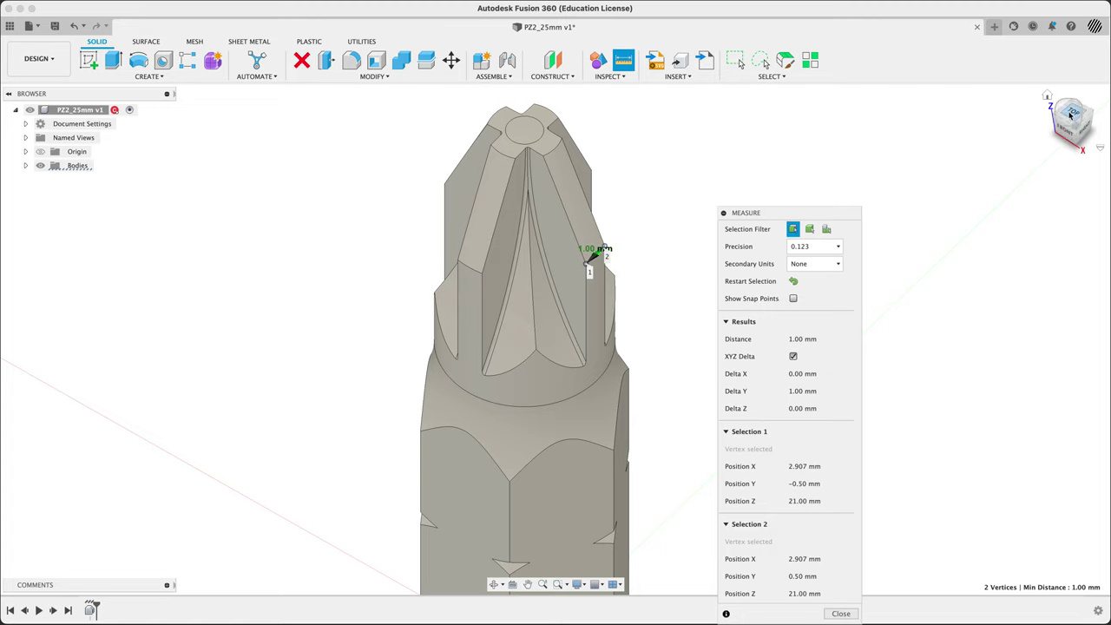
left_click(1046, 136)
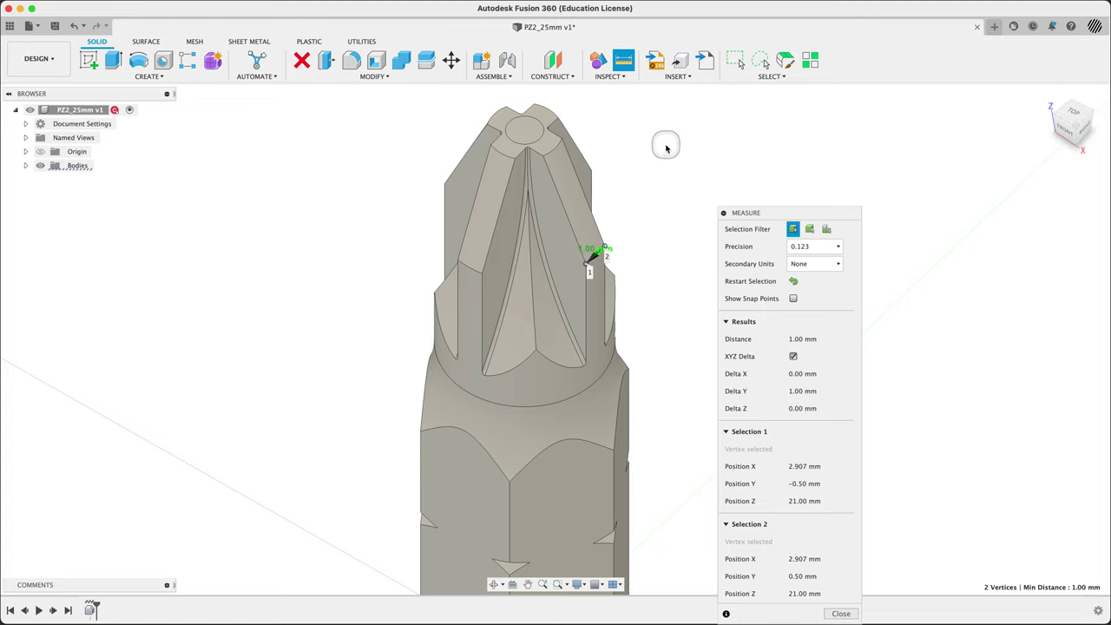
left_click(1084, 152)
Step: Measure flute lower corner to tip vertex as 4.713 mm (4.00 mm in Z), then close Measure
left_click(674, 170)
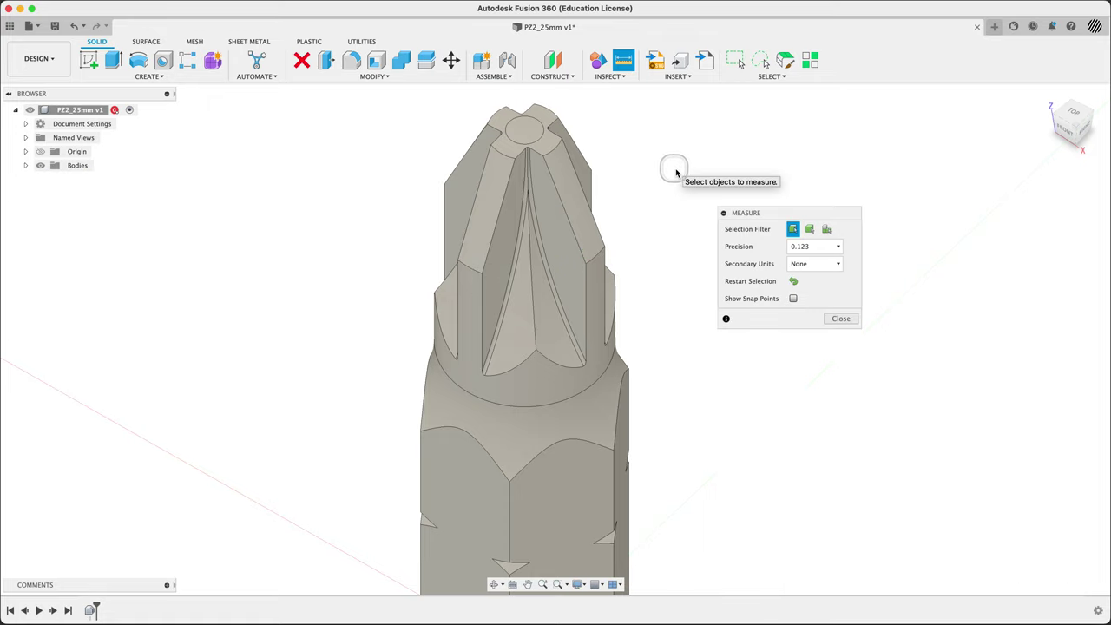
left_click(483, 274)
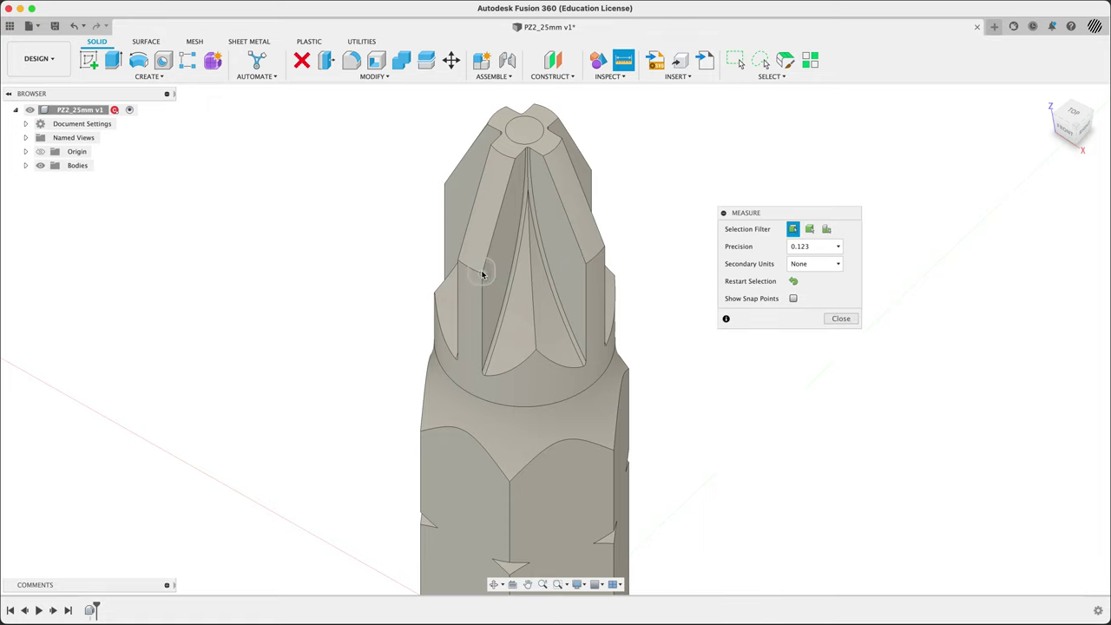
left_click(543, 160)
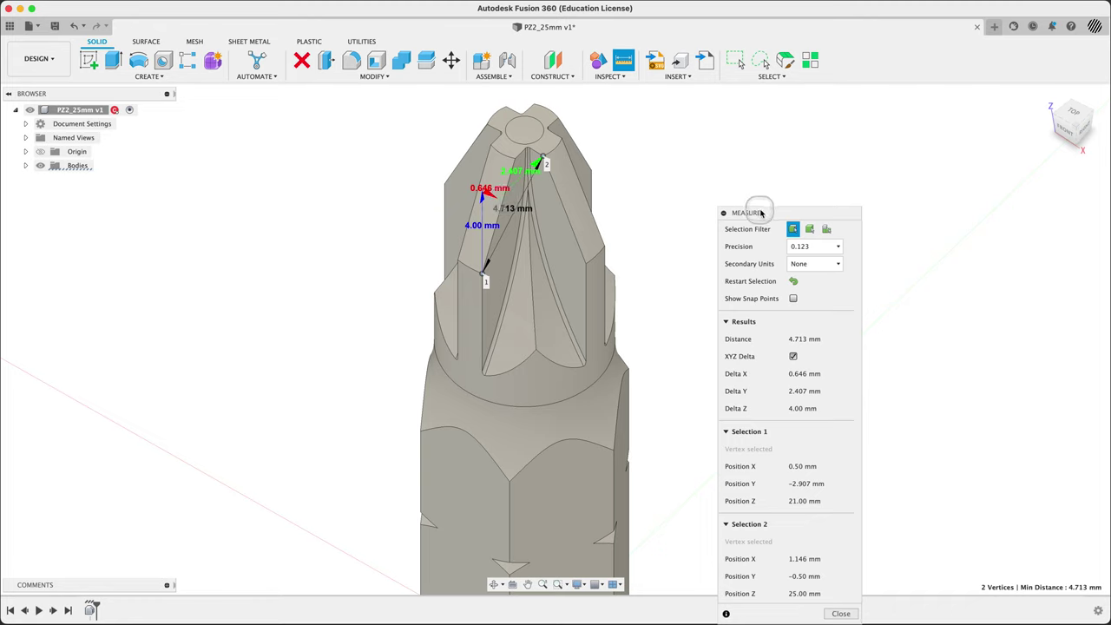
left_click_drag(761, 213, 815, 151)
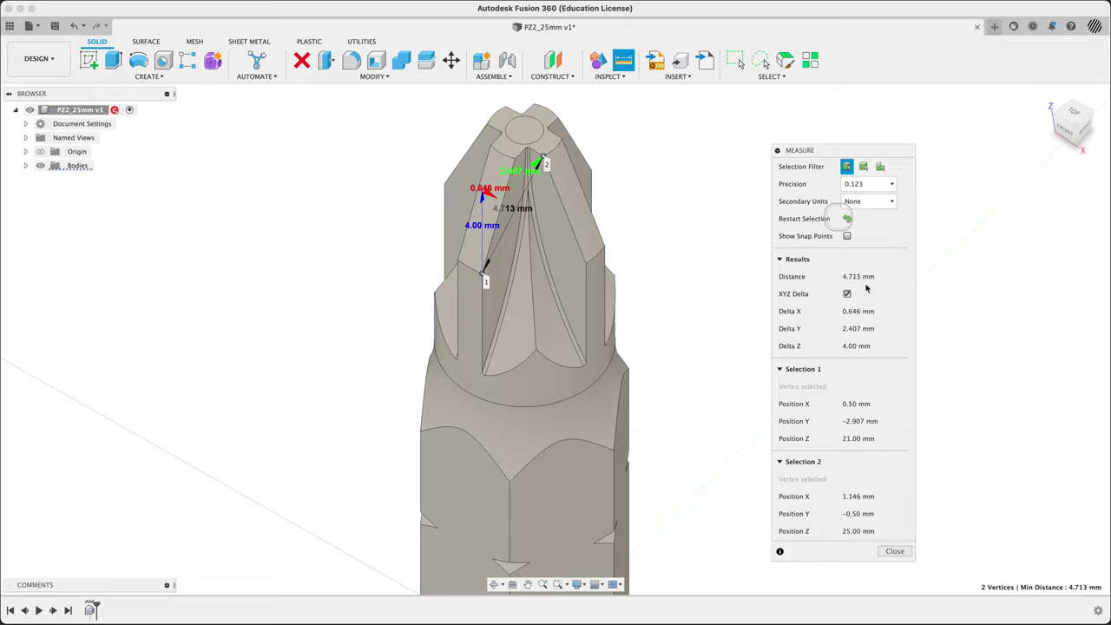
left_click(894, 551)
scroll(743, 355, "down", 5)
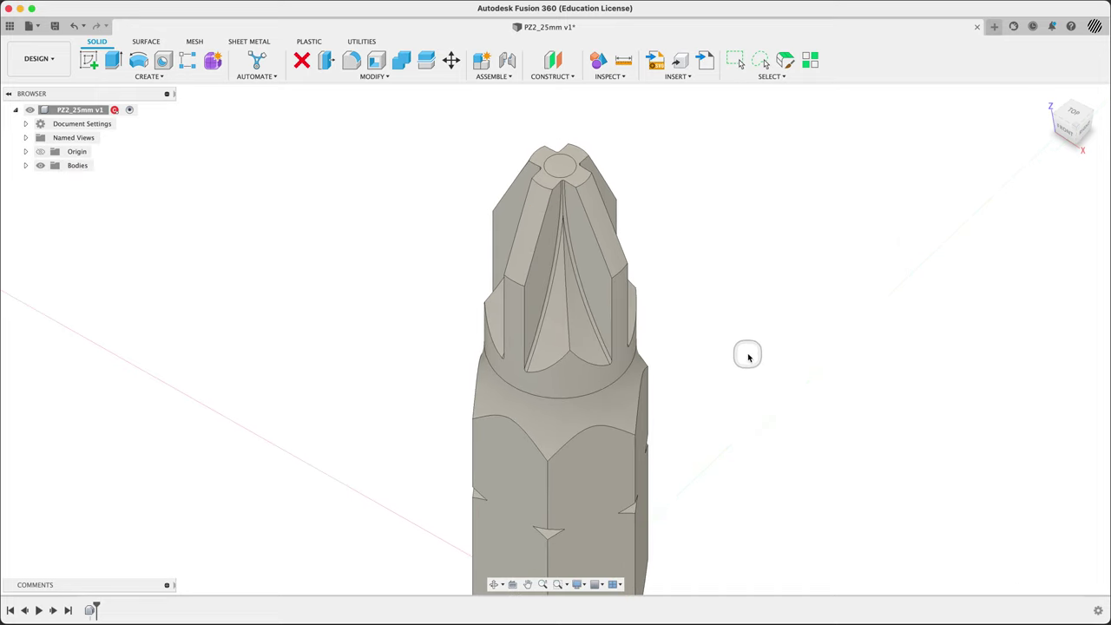
middle_click_drag(770, 401, 778, 297, "shift")
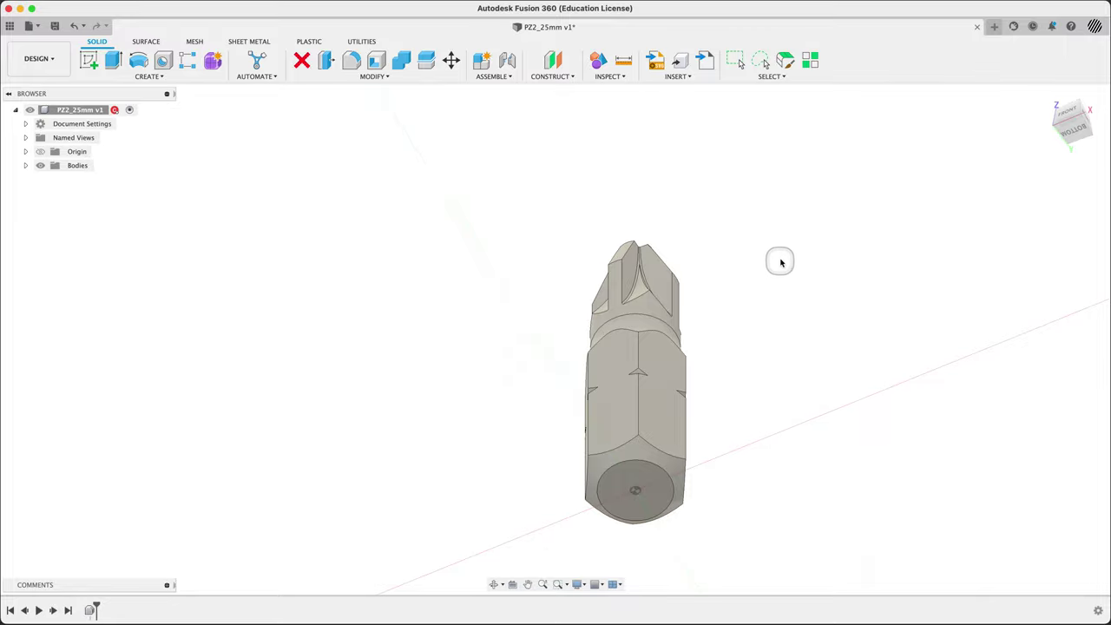
middle_click_drag(780, 262, 781, 232, "shift")
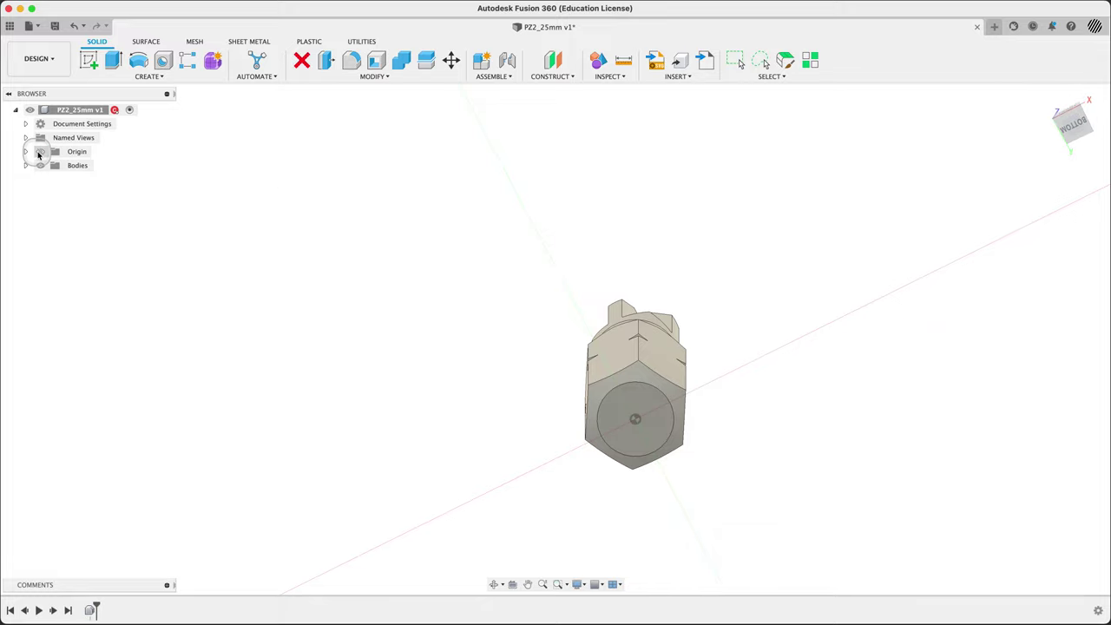
left_click(39, 153)
middle_click_drag(191, 174, 194, 318, "shift")
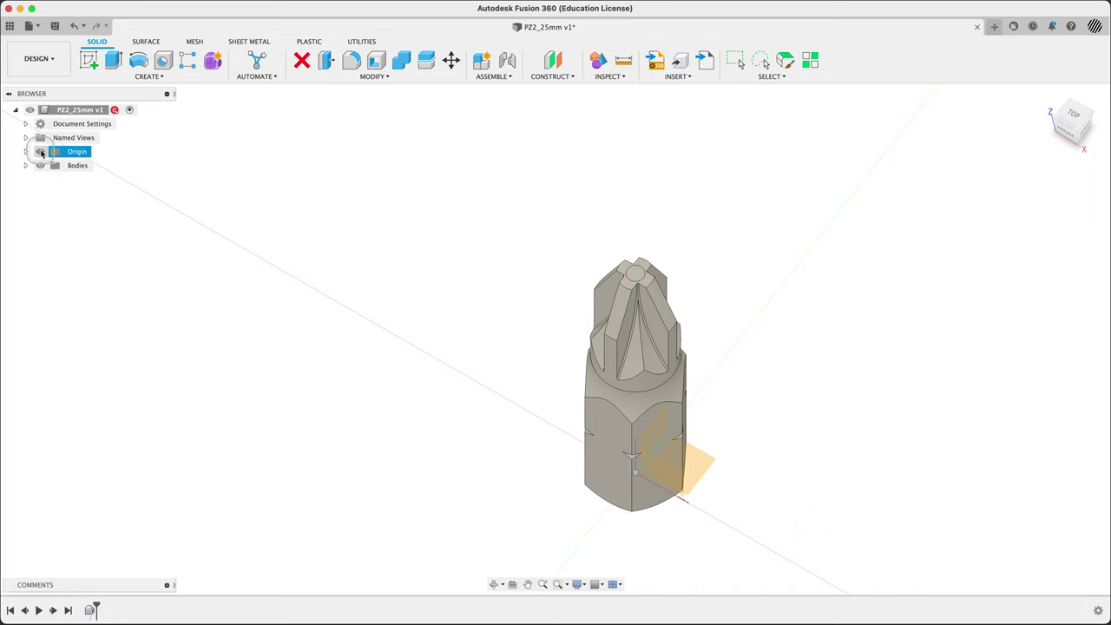
left_click(40, 152)
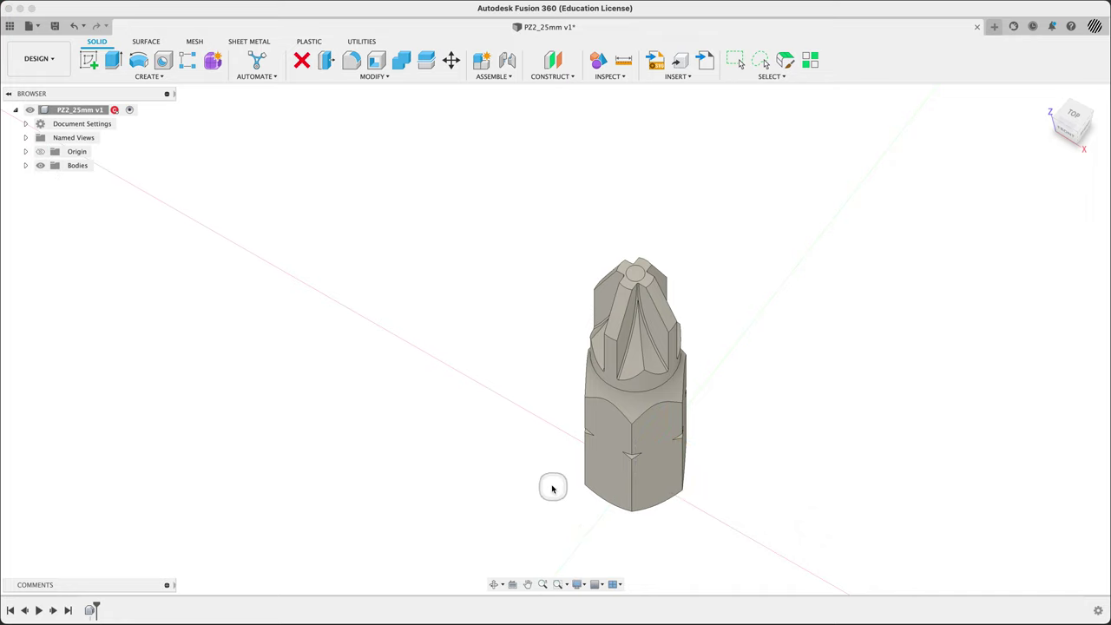
left_click(722, 408)
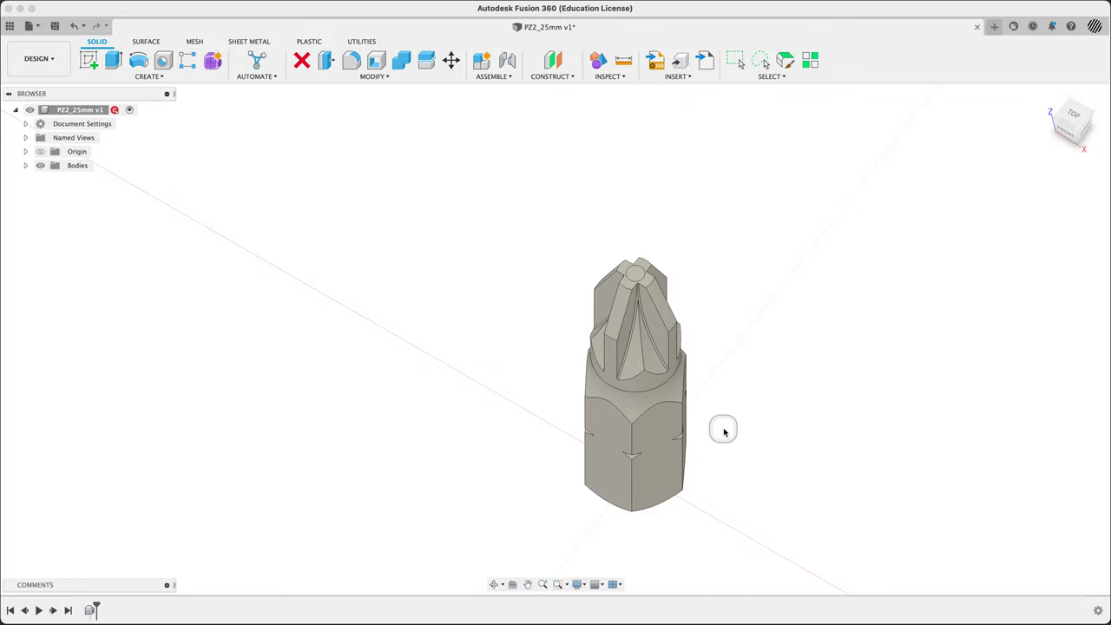
Step: Start a new sketch on the bit's hexagonal end face
middle_click_drag(741, 466, 681, 389, "shift")
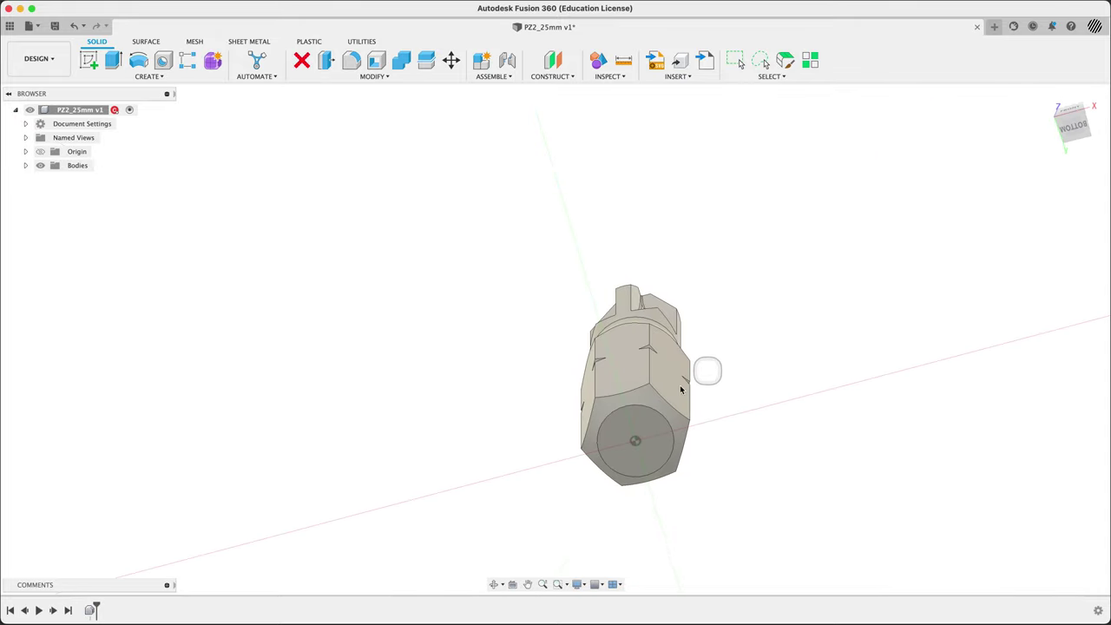
right_click(641, 423)
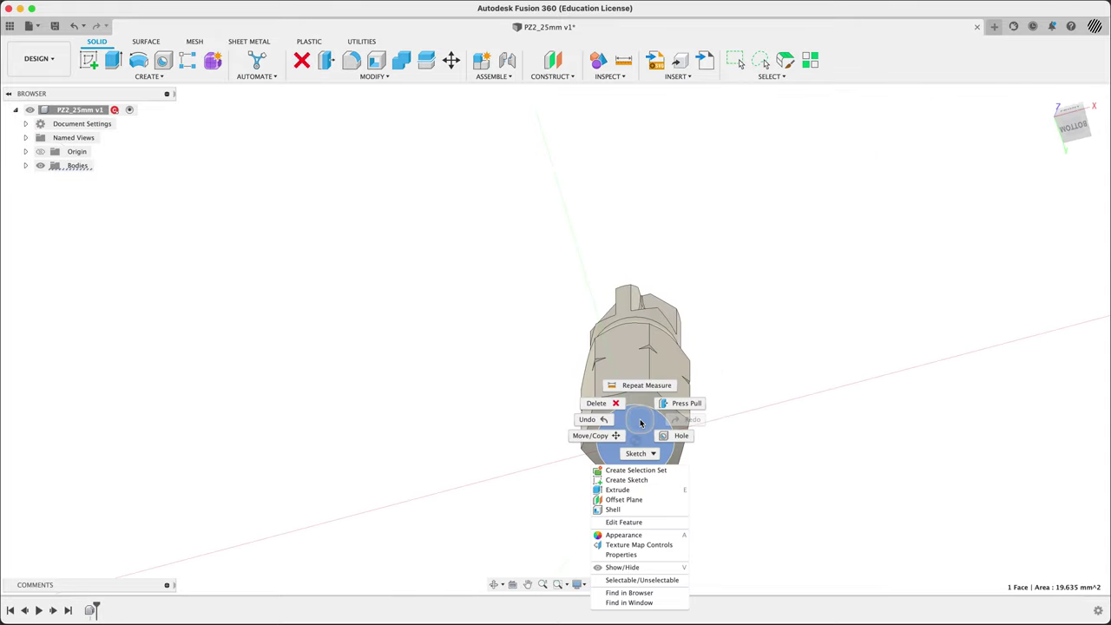
left_click(645, 482)
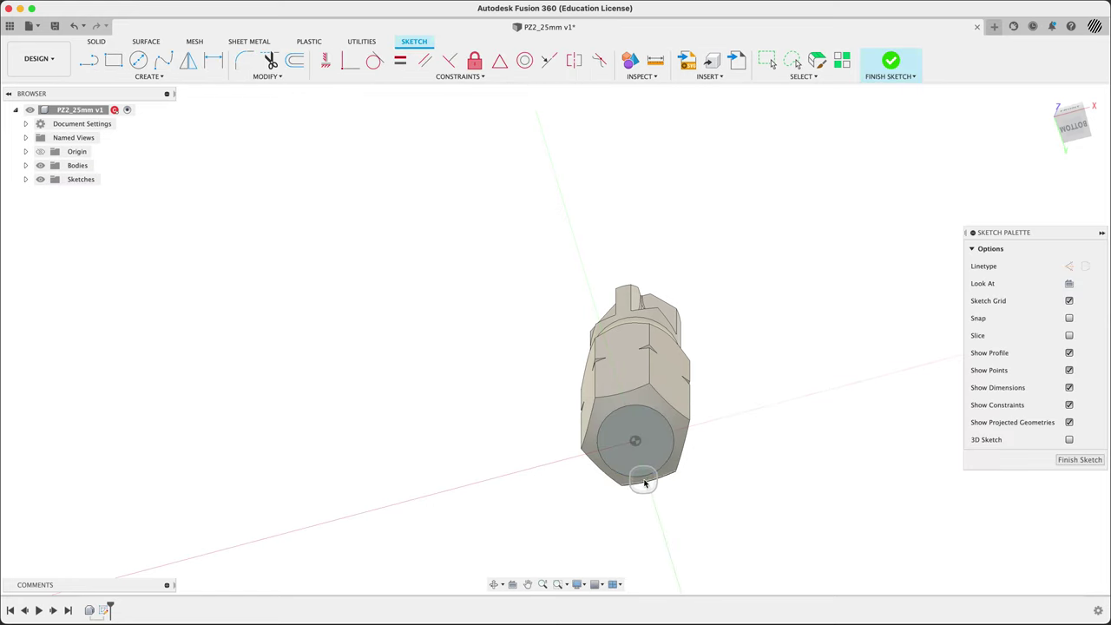
left_click(708, 486)
Step: Project the hexagonal end face's outline into the sketch using Project
left_click(769, 214)
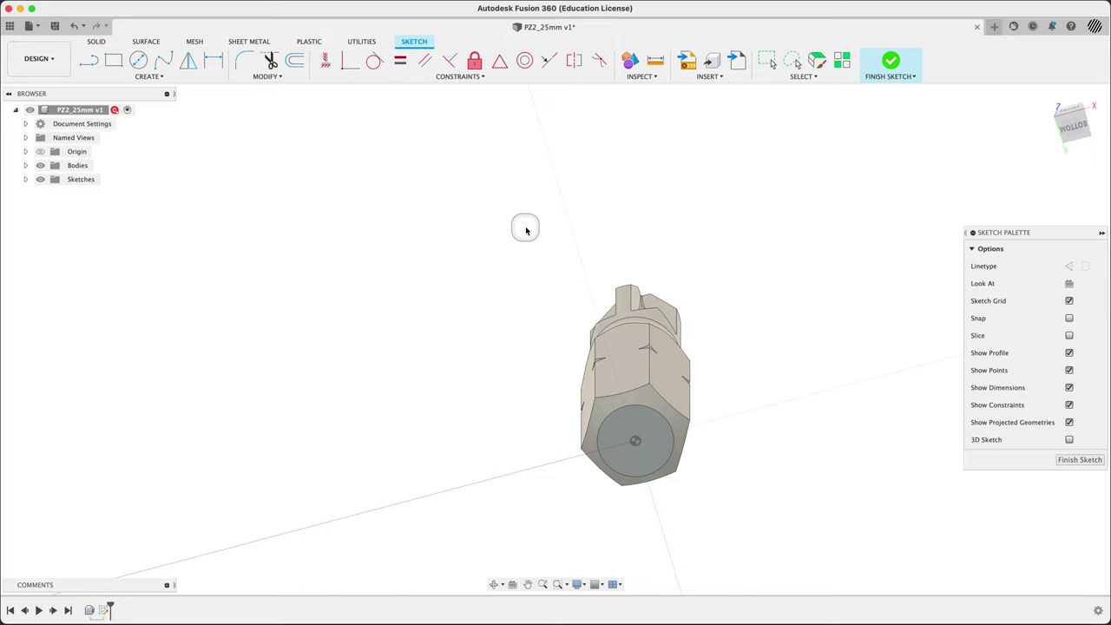
type("proj")
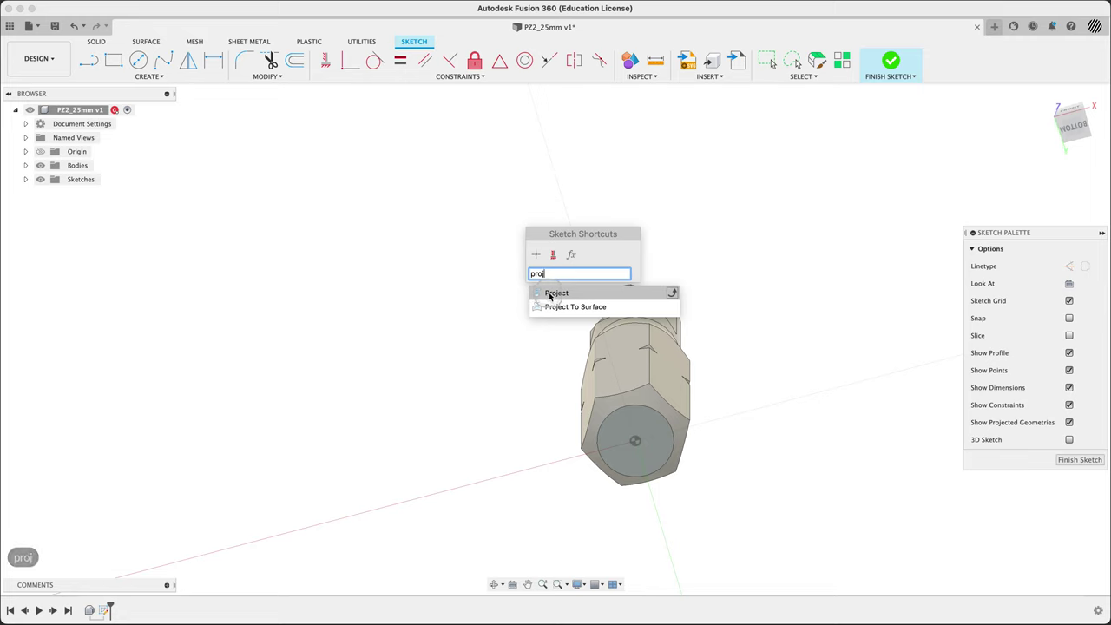
left_click(555, 293)
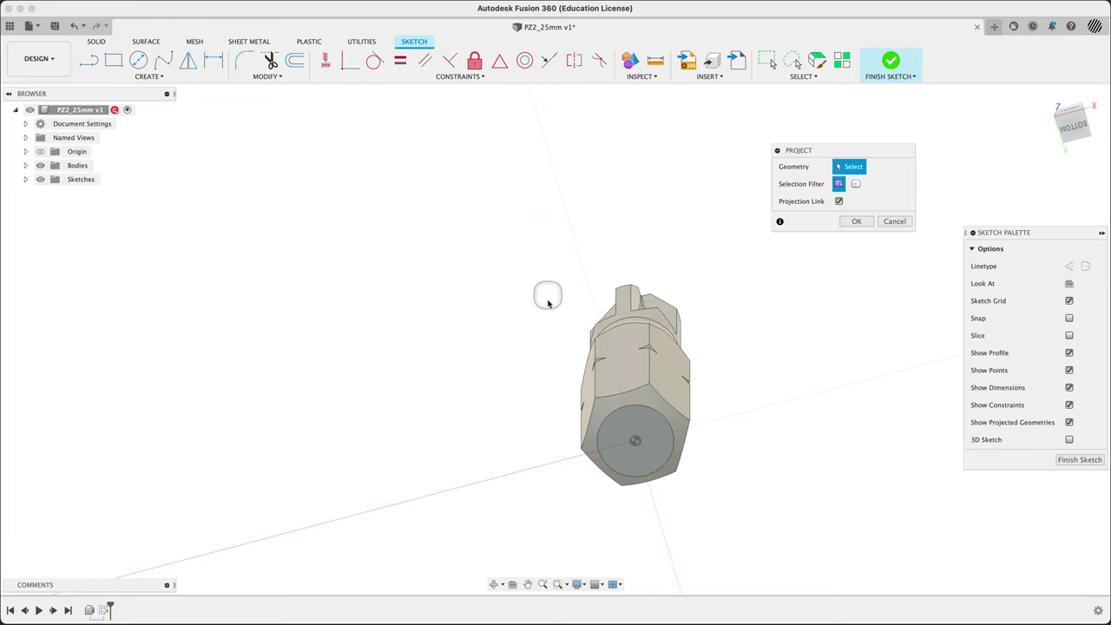
left_click(645, 400)
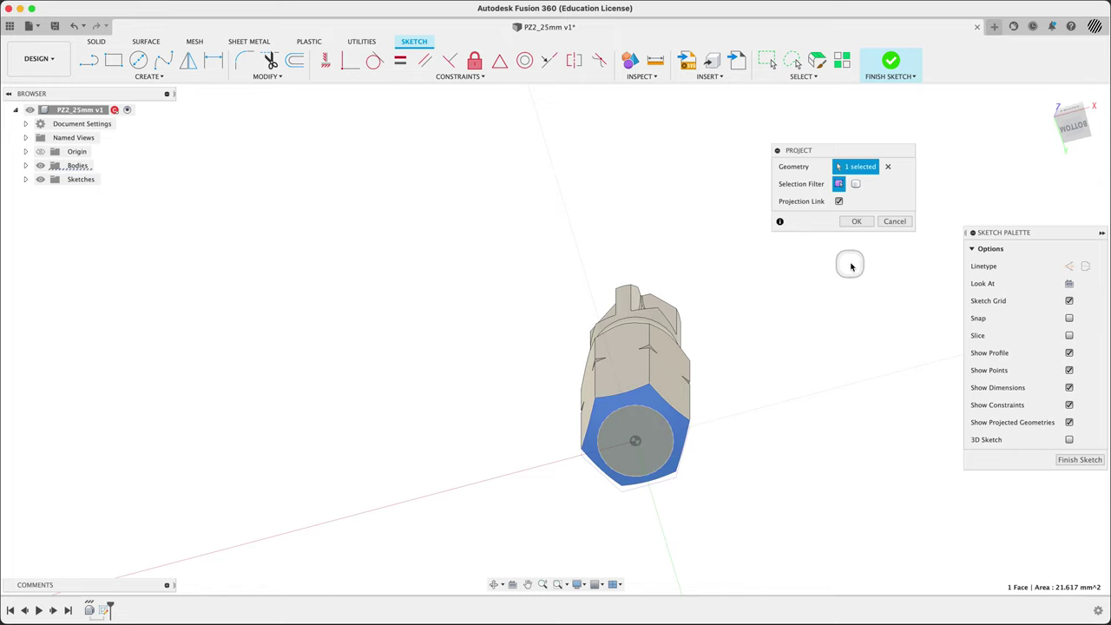
left_click(855, 221)
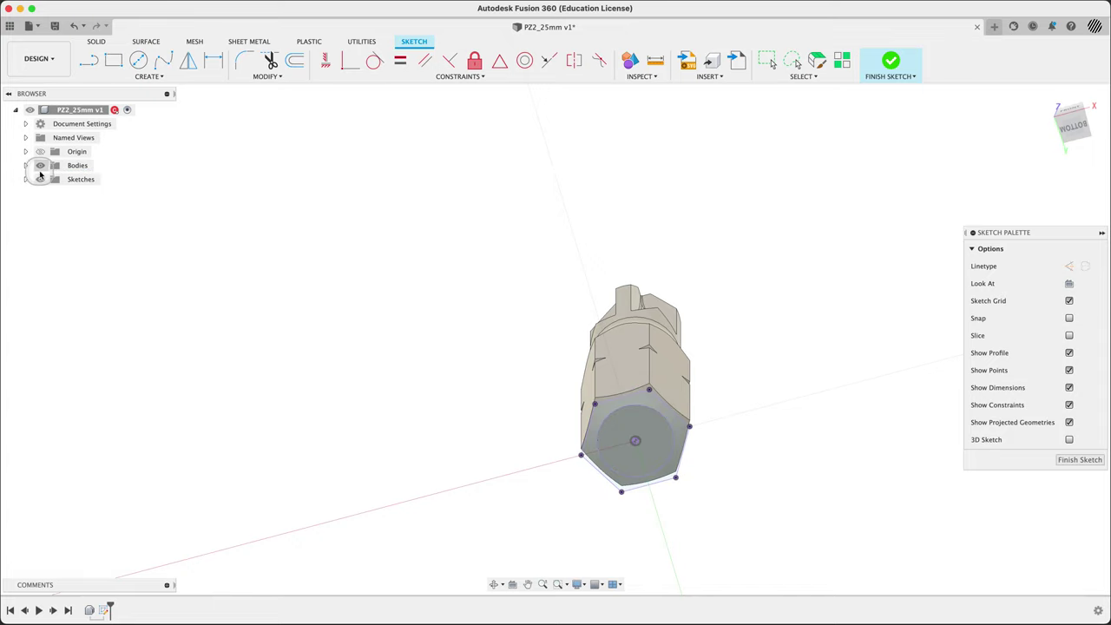
Step: Hide the bit body and add a driven 6.35 mm across-flats dimension to the hexagon
left_click(39, 170)
middle_click_drag(260, 186, 300, 319, "shift")
key("d")
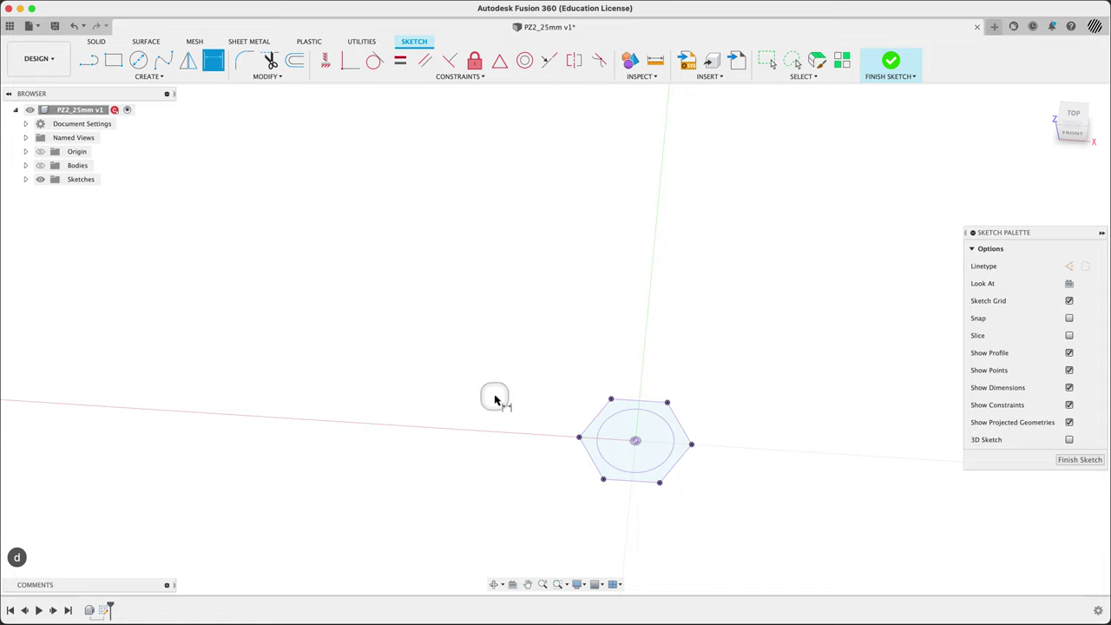
left_click(591, 457)
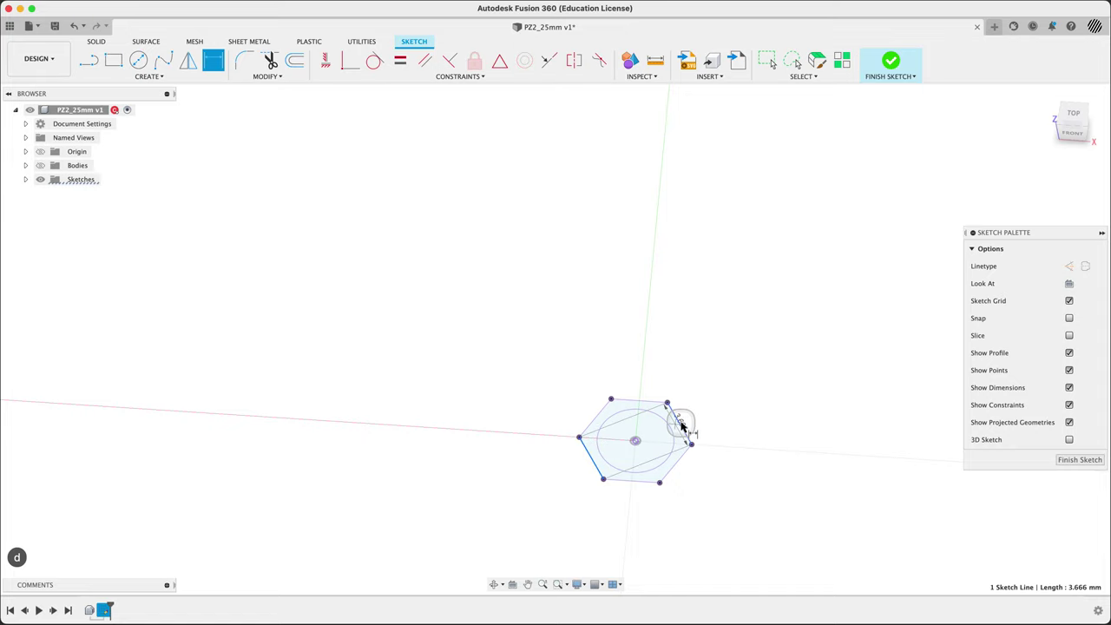
left_click(683, 429)
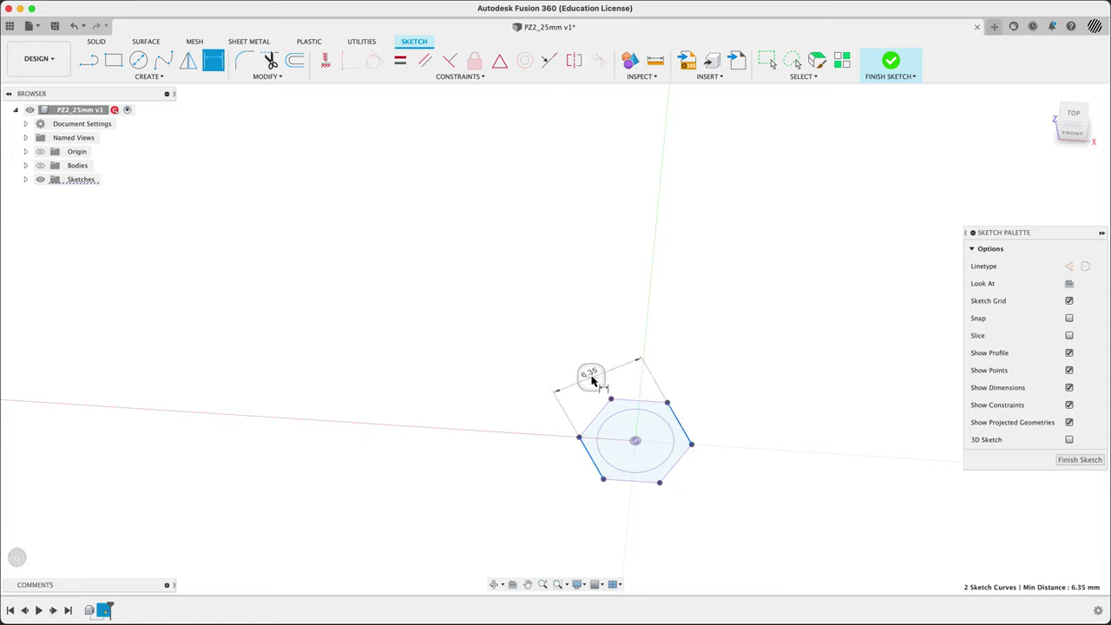
left_click(583, 364)
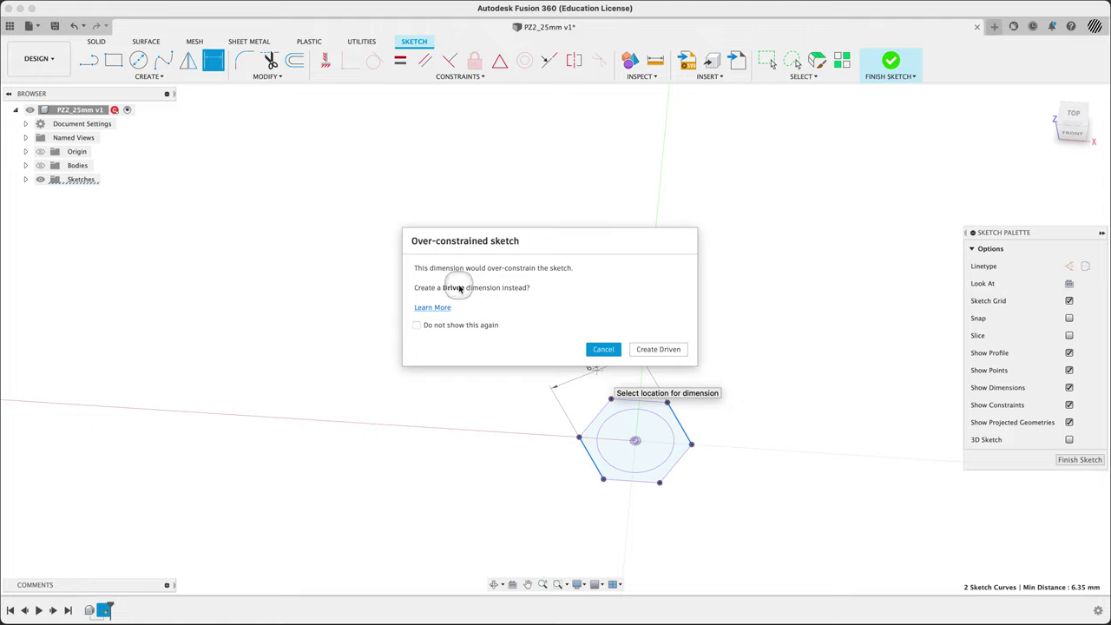
left_click(670, 349)
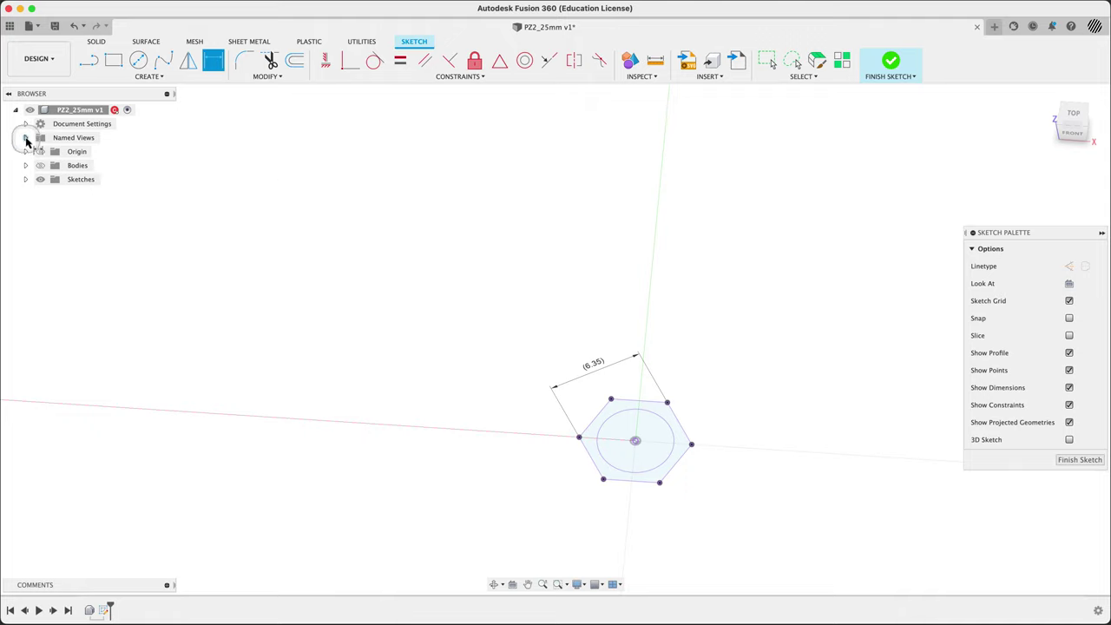
left_click(26, 138)
left_click(26, 139)
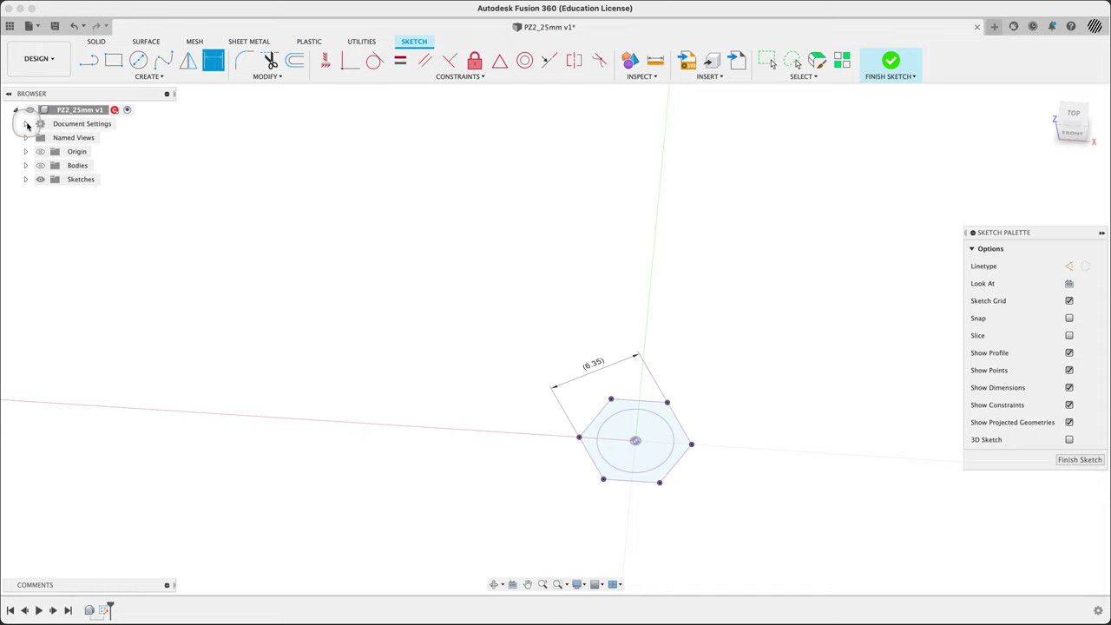
left_click(26, 124)
left_click(99, 137)
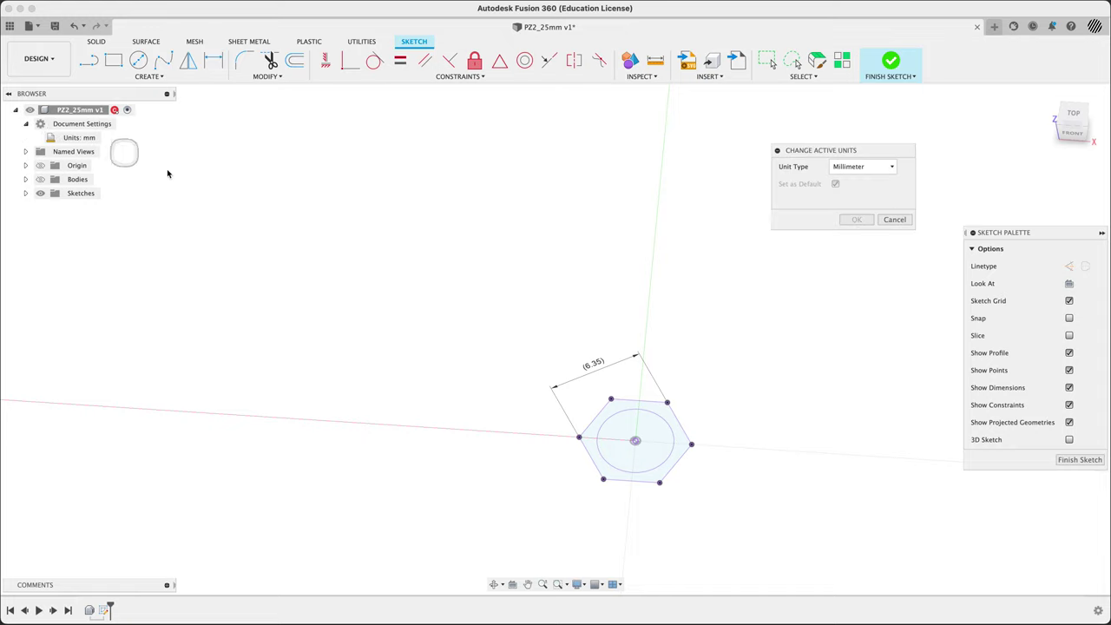
left_click(872, 166)
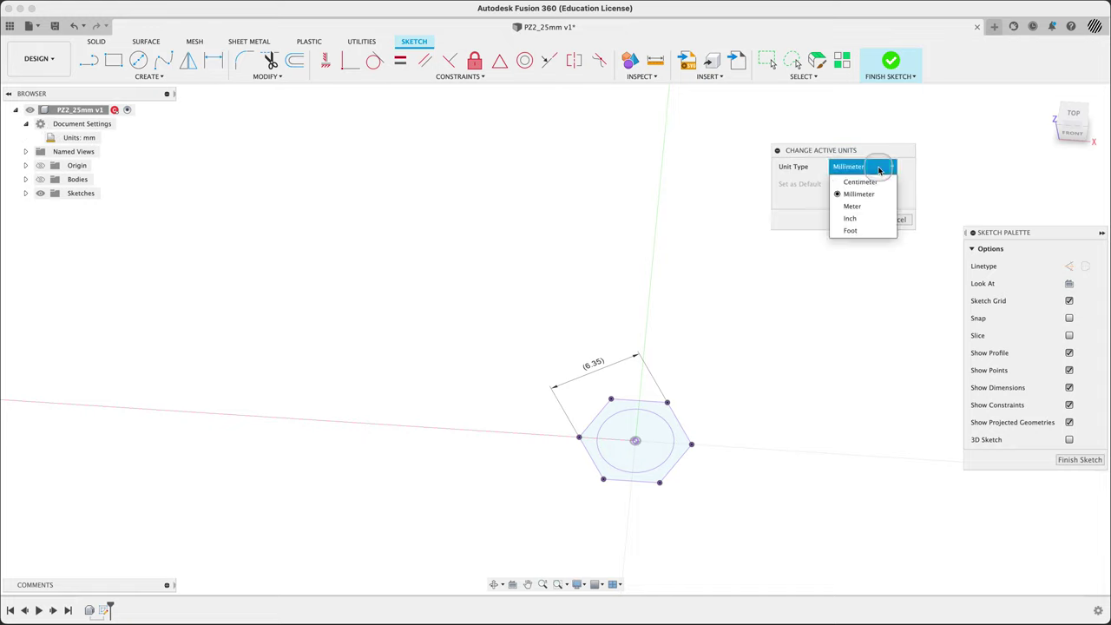
left_click(865, 218)
left_click(862, 219)
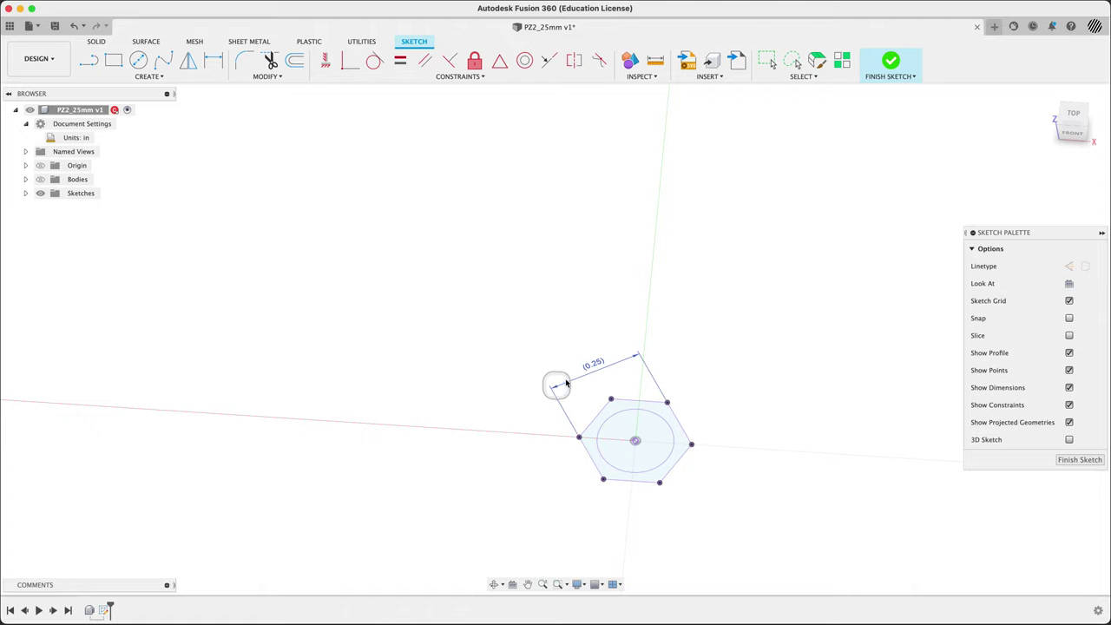
mouse_move(599, 367)
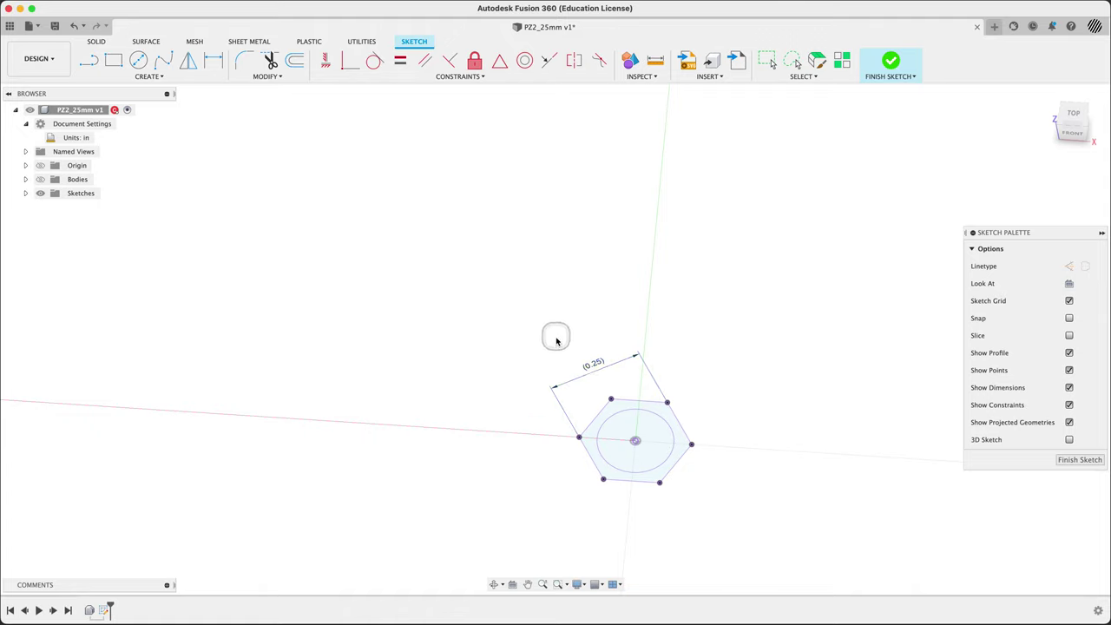
left_click(98, 138)
left_click(860, 167)
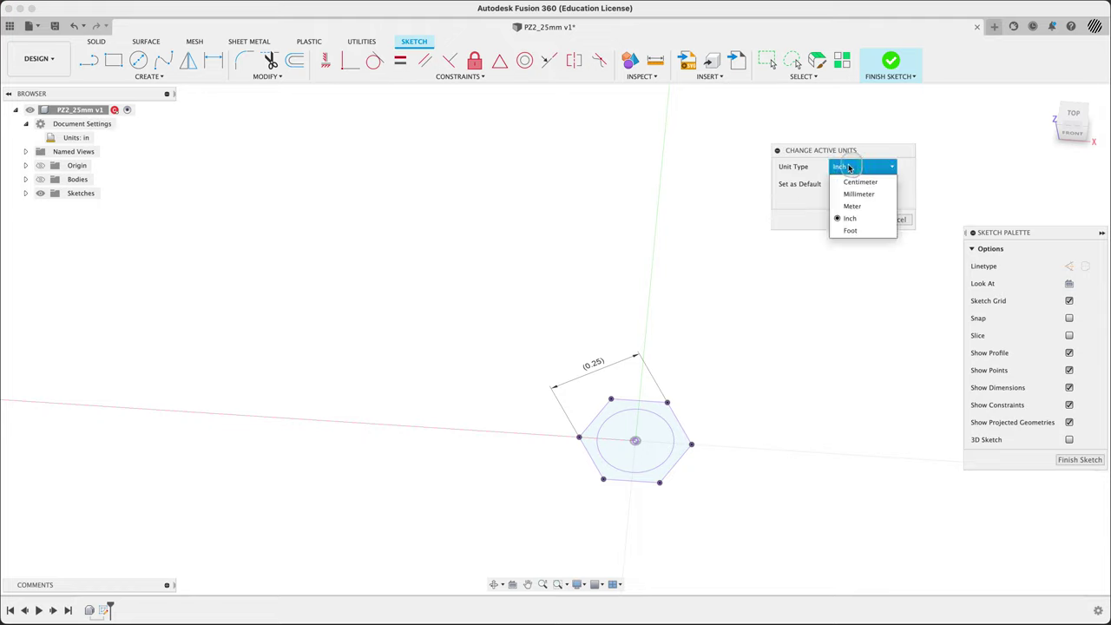
left_click(865, 200)
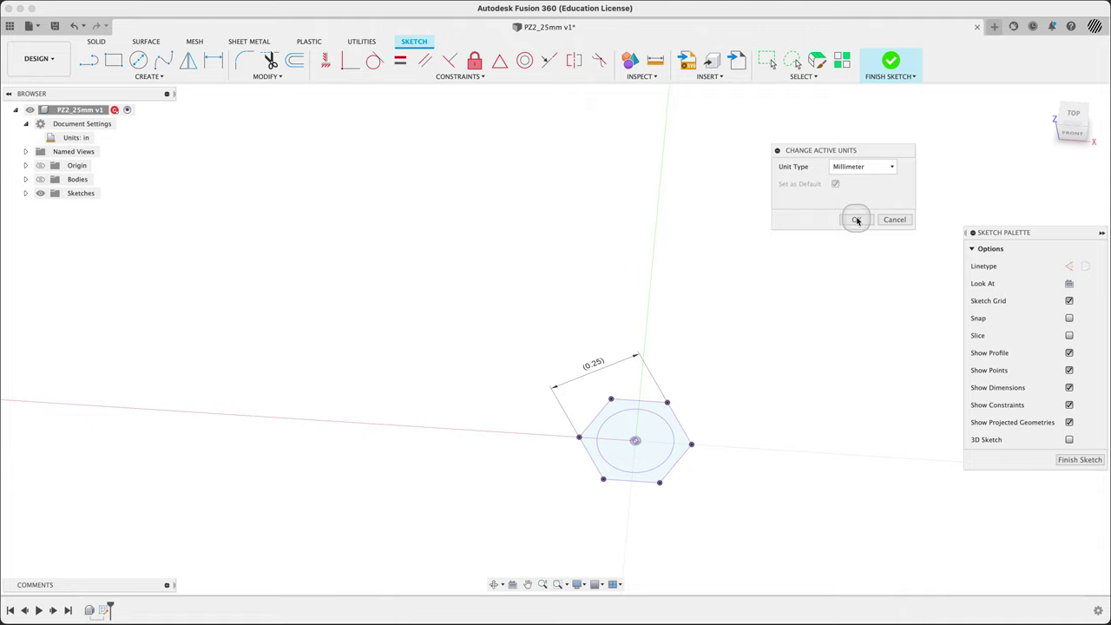
left_click(856, 219)
mouse_move(817, 257)
middle_mouse_down("shift")
mouse_move(755, 292)
mouse_move(862, 366)
middle_mouse_up("shift")
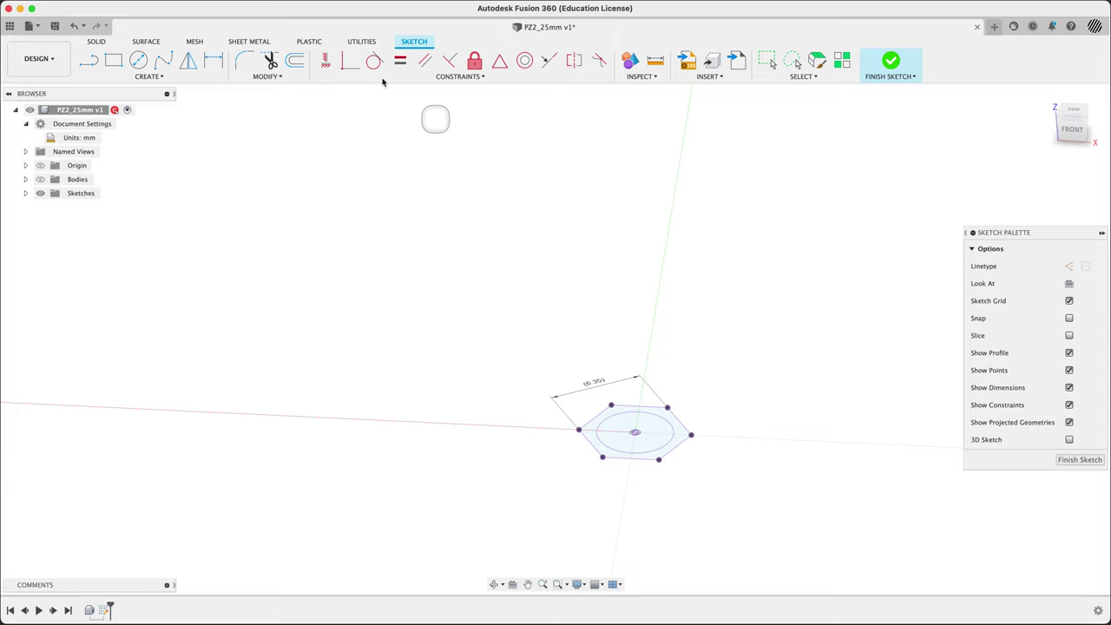
Step: Add a driven Ø5.00 mm diameter dimension to the projected circle
left_click(138, 63)
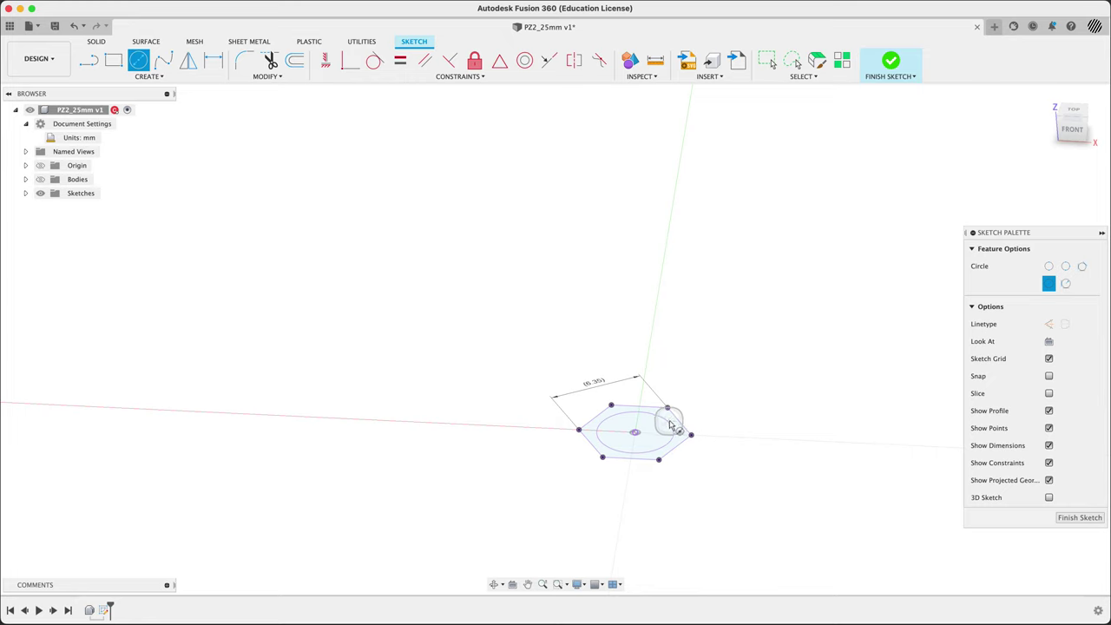
key("Escape")
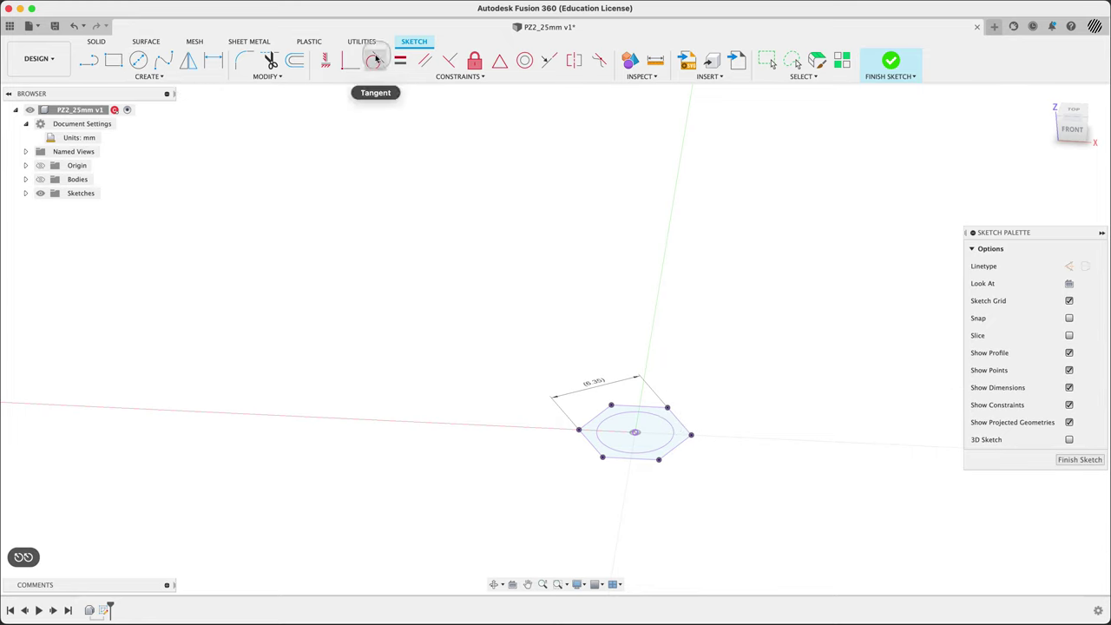
left_click(213, 60)
left_click(675, 429)
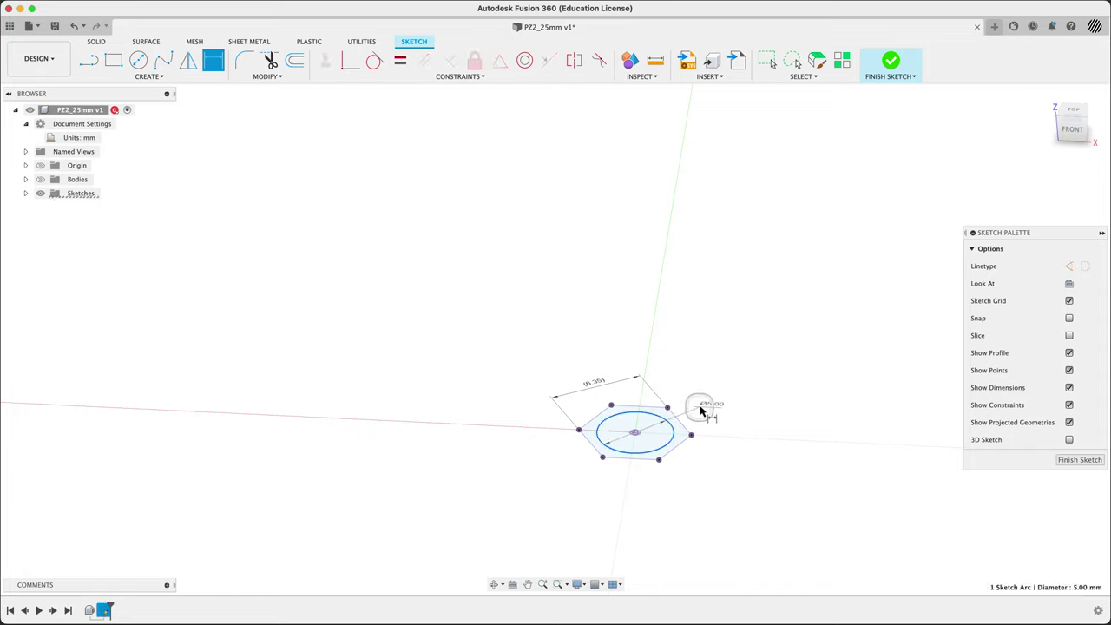
left_click(701, 407)
left_click(646, 350)
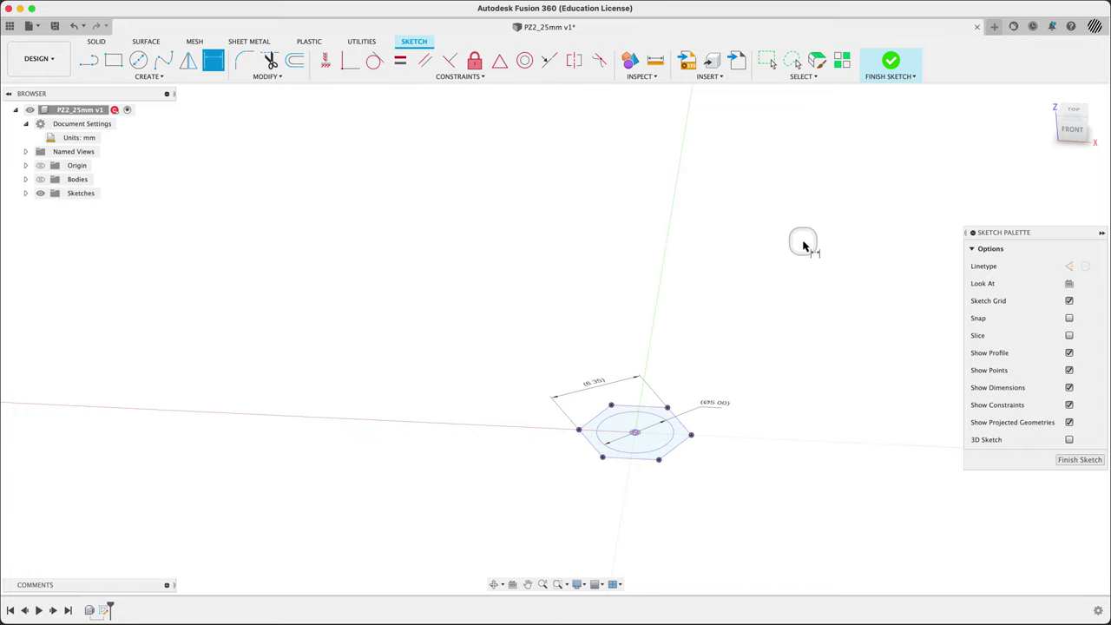
Step: Finish the hex-end sketch and show the imported bit body again in a perspective view
middle_click_drag(806, 248, 781, 272, "shift")
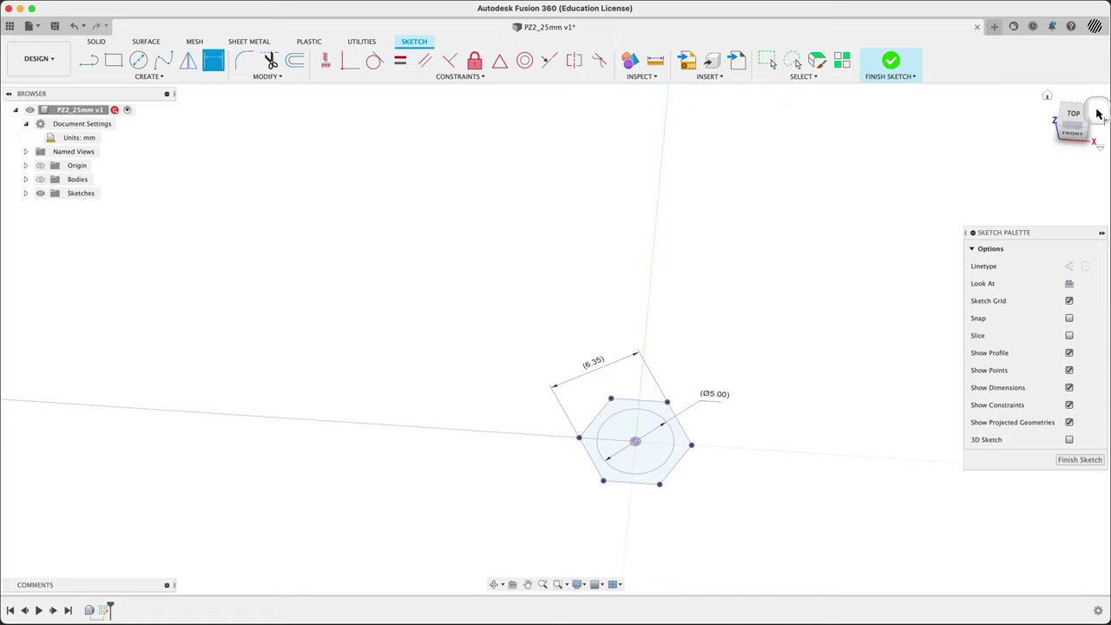
left_click(892, 61)
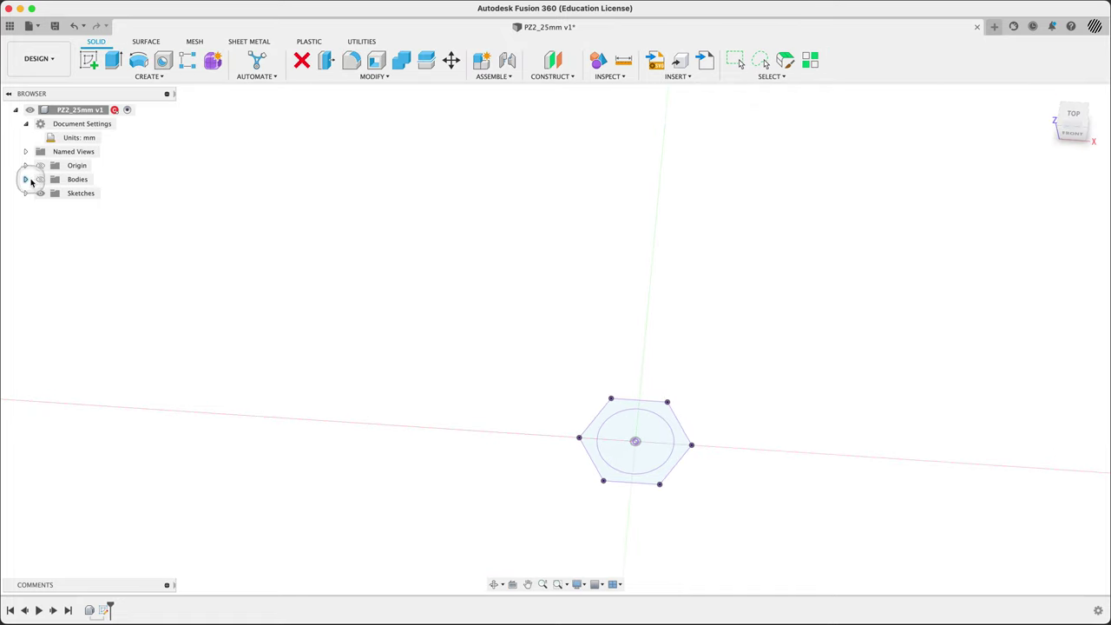
left_click(39, 179)
middle_click_drag(359, 379, 336, 358, "shift")
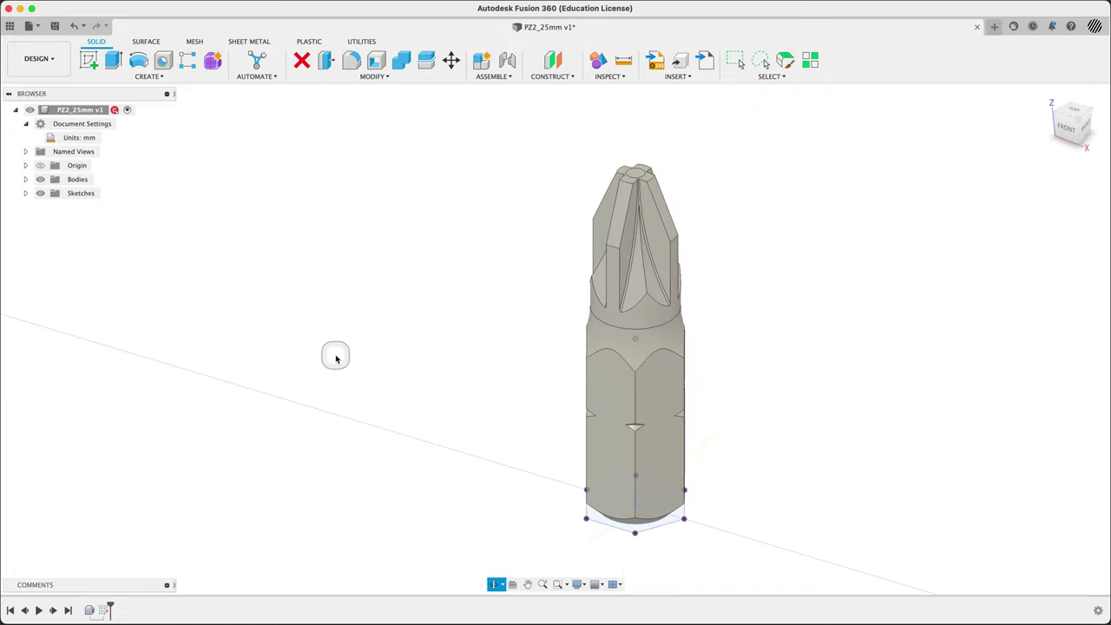
key("Escape")
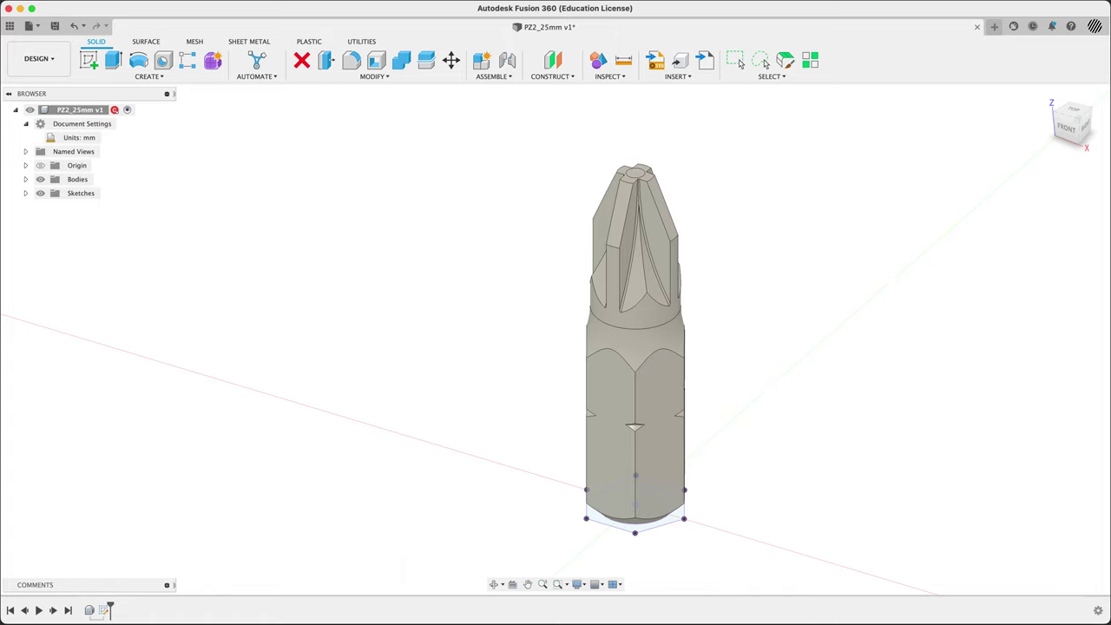
left_click(79, 168)
middle_click_drag(516, 248, 517, 261, "shift")
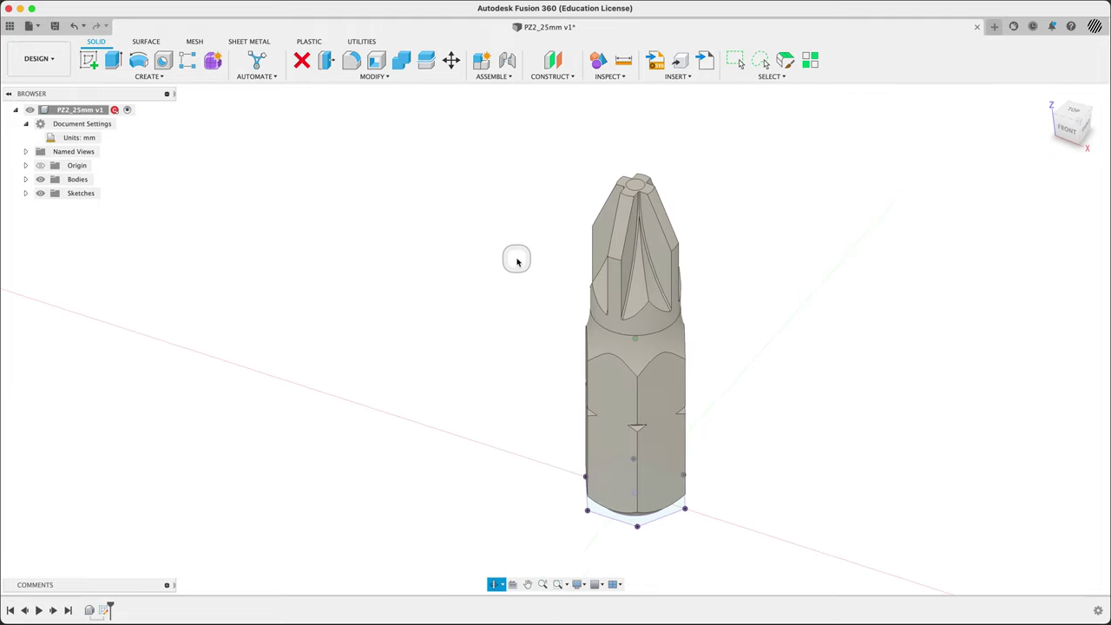
Step: Create a construction plane through two edges of the bit's hex shank
left_click(558, 77)
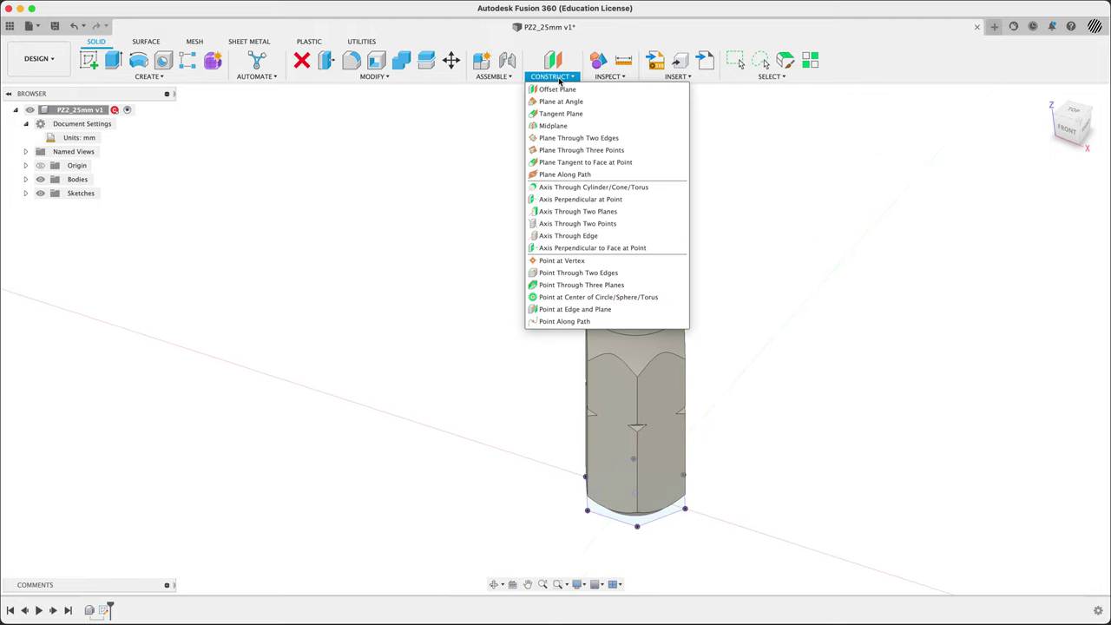
left_click(572, 140)
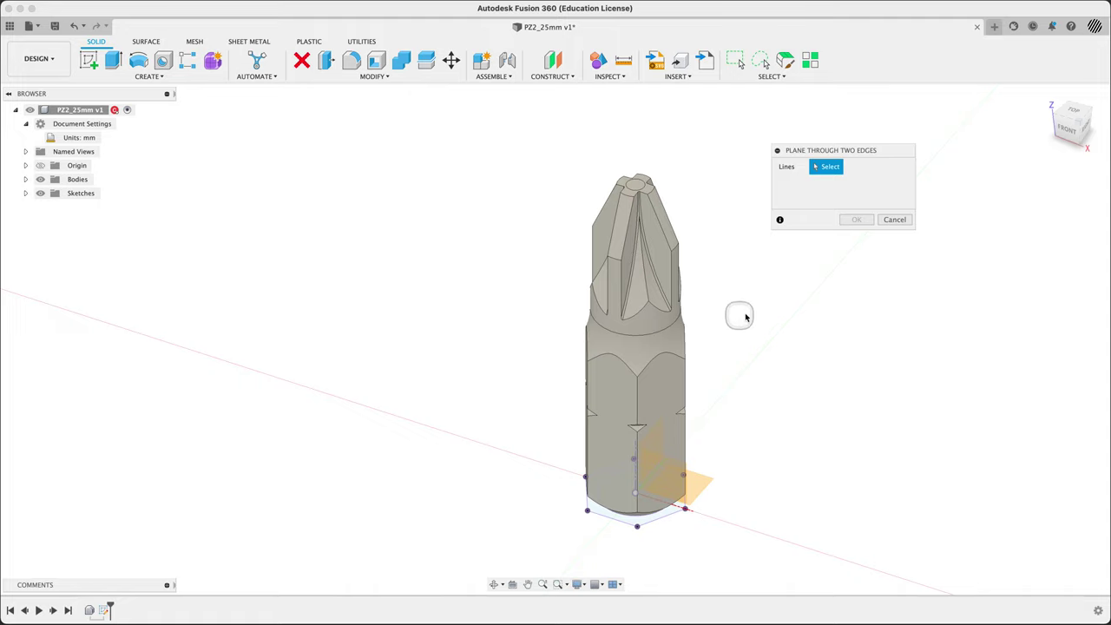
middle_click_drag(737, 313, 795, 334, "shift")
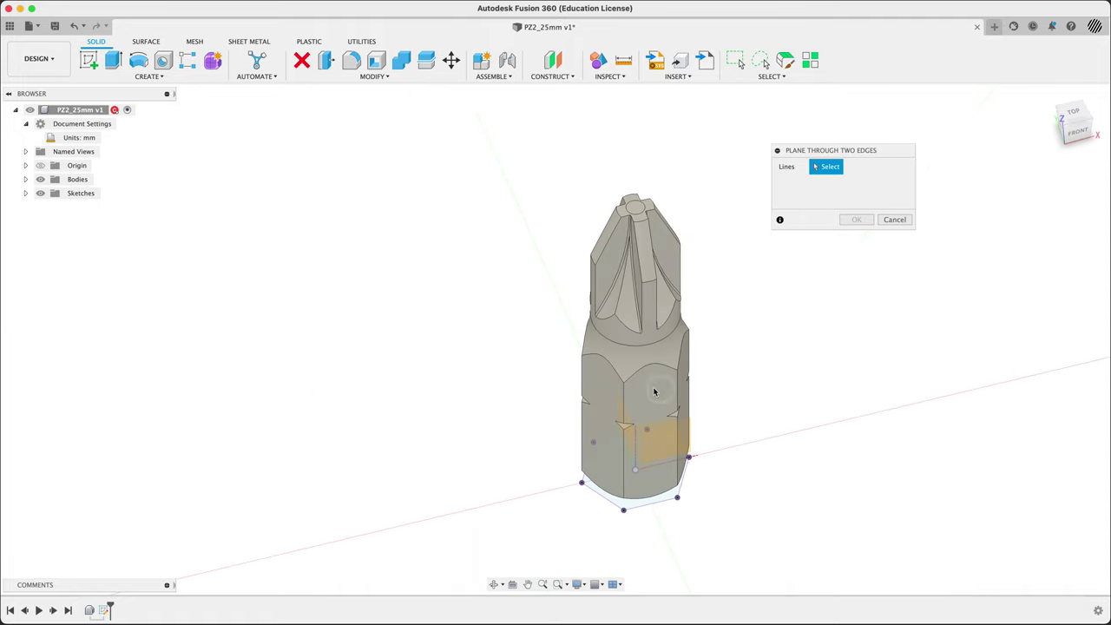
left_click(582, 378)
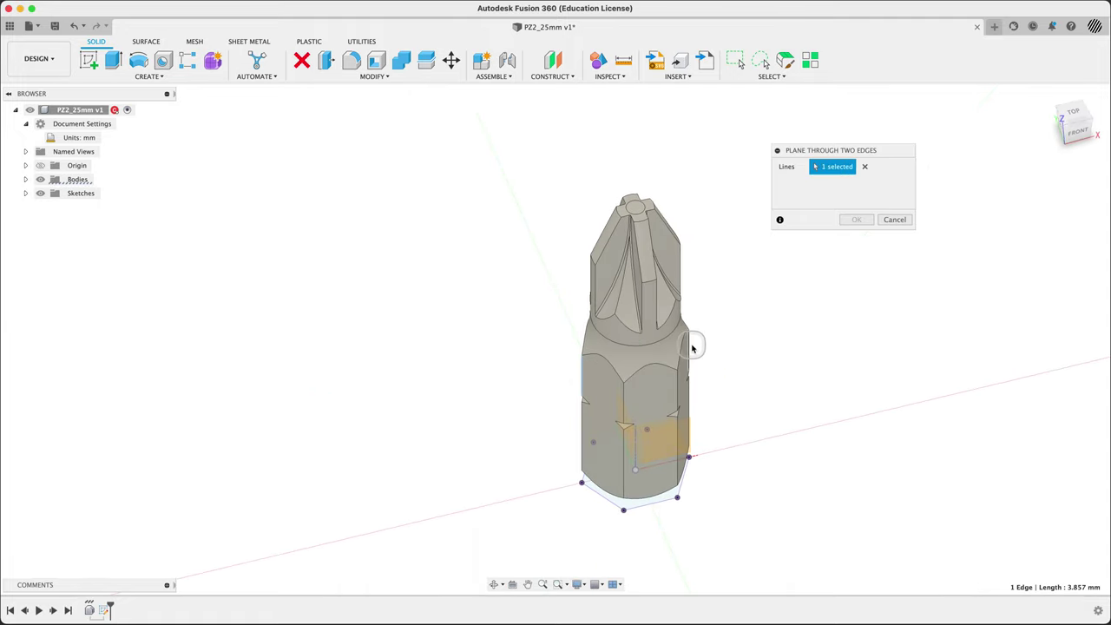
left_click(691, 348)
middle_click_drag(783, 350, 755, 333, "shift")
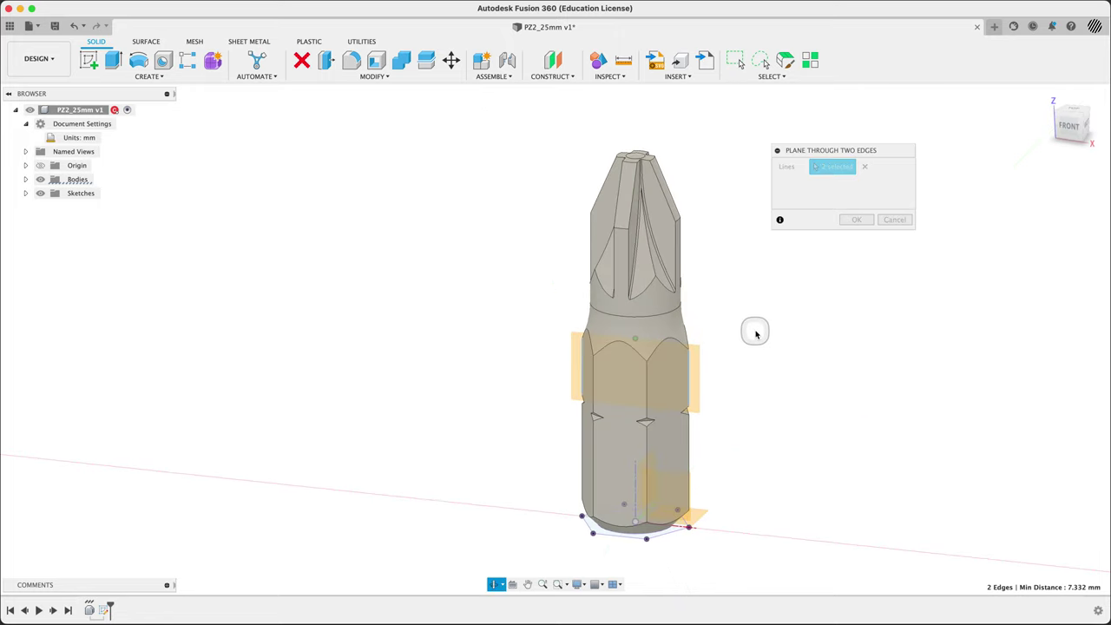
left_click(855, 220)
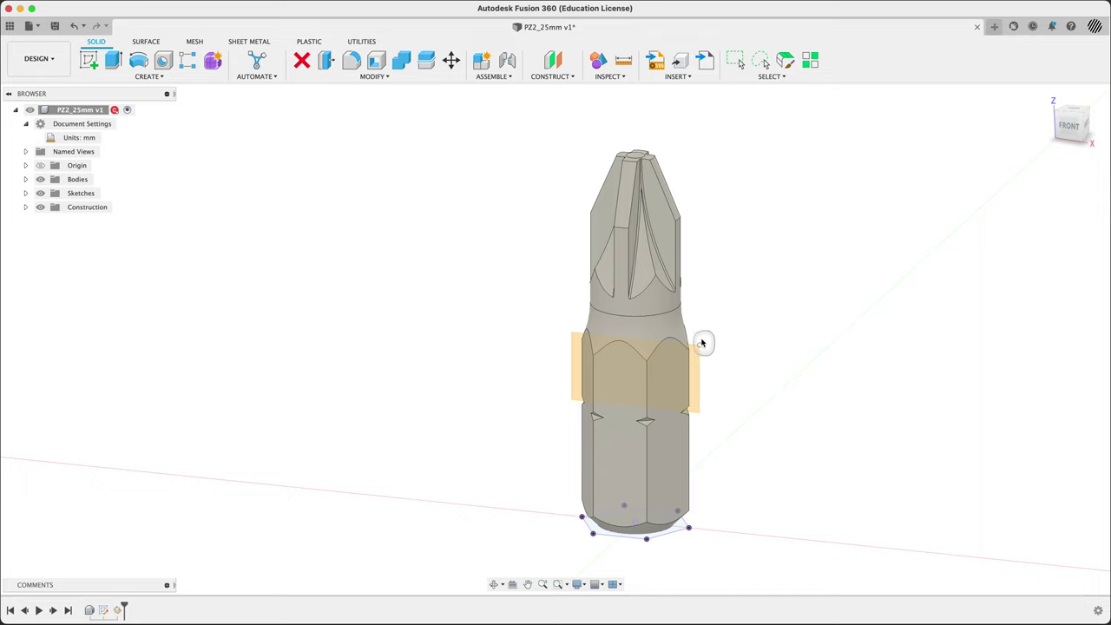
Step: Stretch the construction plane's extents to cover the bit from tip to shank
left_click_drag(702, 344, 704, 145)
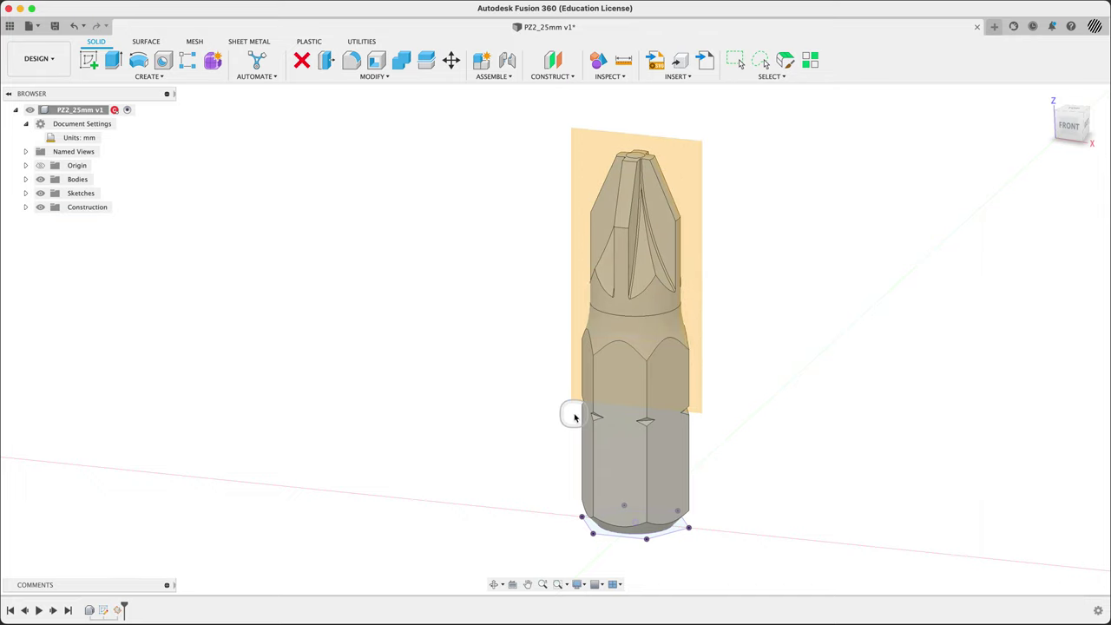
left_click_drag(571, 403, 555, 527)
left_click(1070, 127)
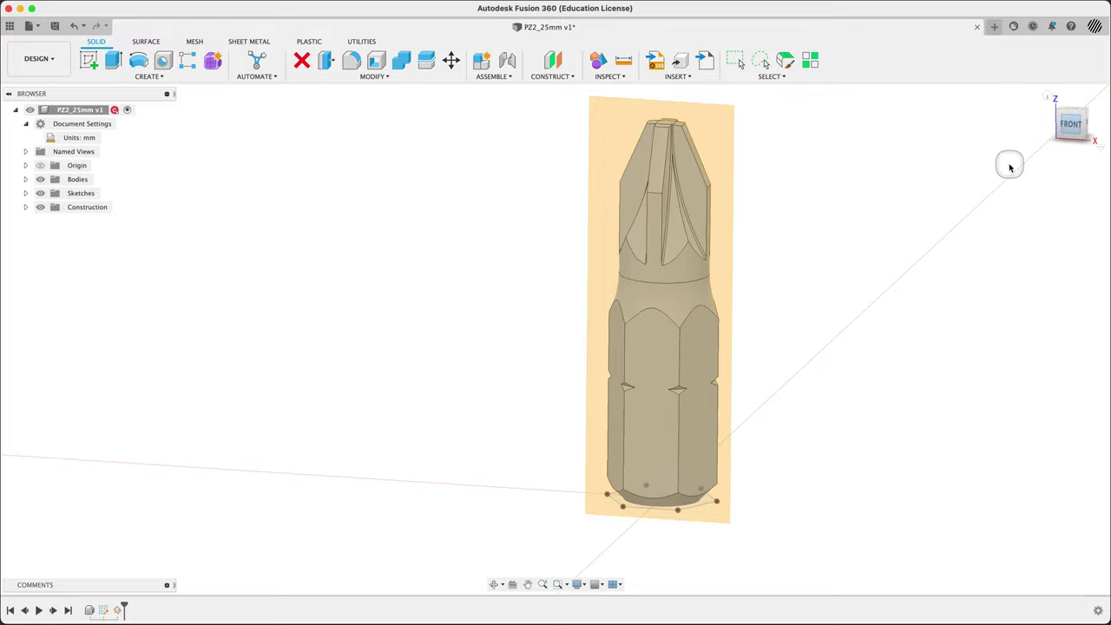
middle_click_drag(890, 301, 795, 231, "shift")
Step: Start a new sketch on the lengthwise construction plane
key("Escape")
left_click(606, 164)
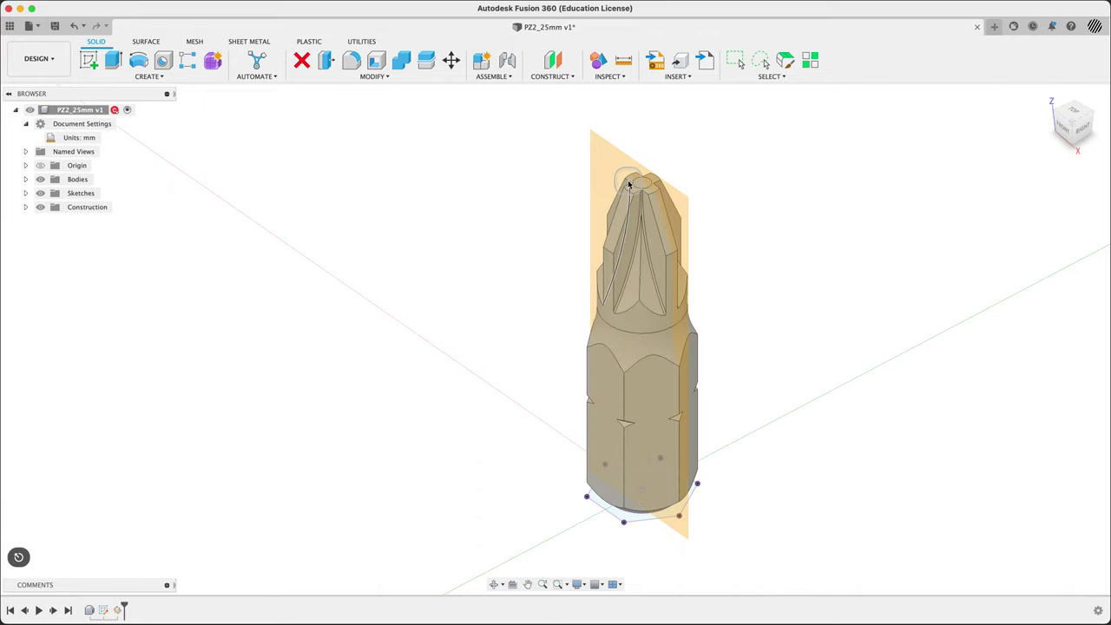
right_click(613, 168)
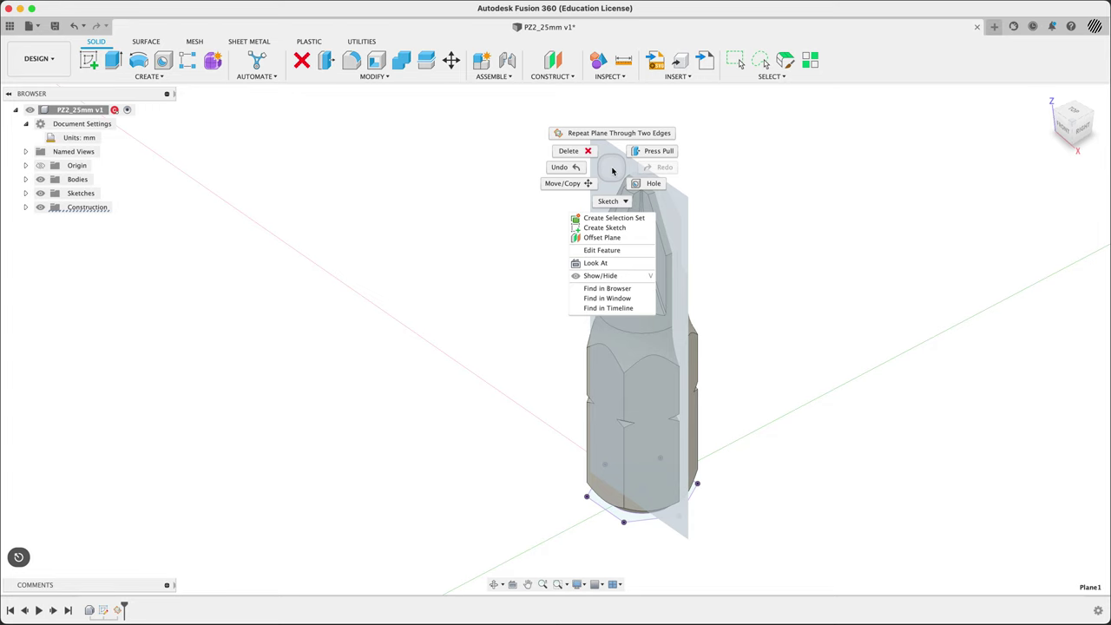
left_click(605, 227)
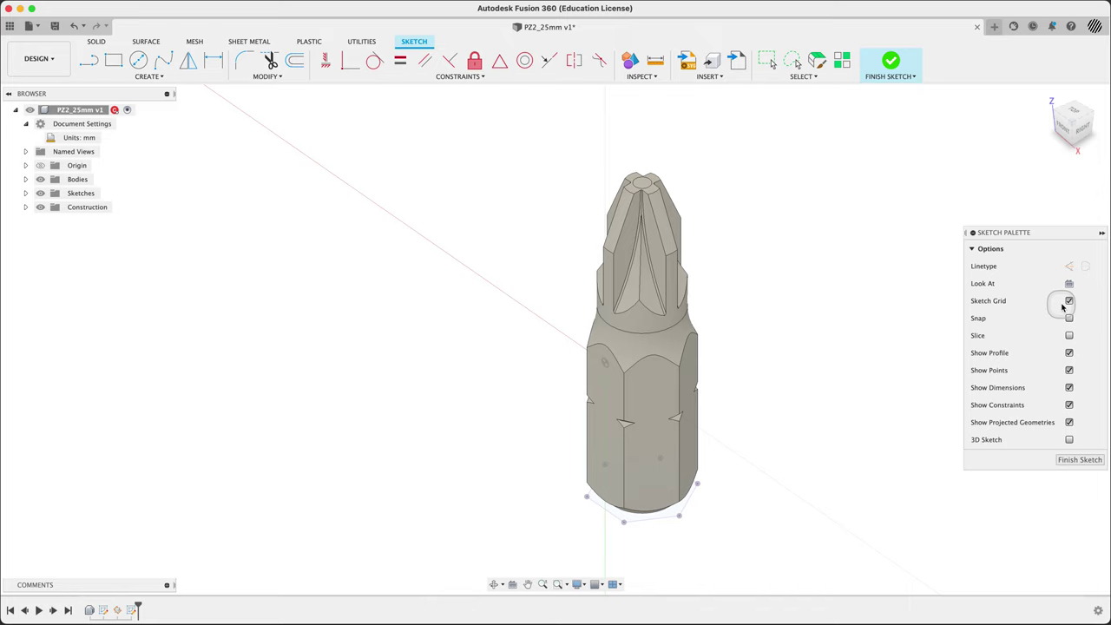
Step: Turn on Slice so the bit is sectioned, orbiting to inspect the cut
left_click(1070, 336)
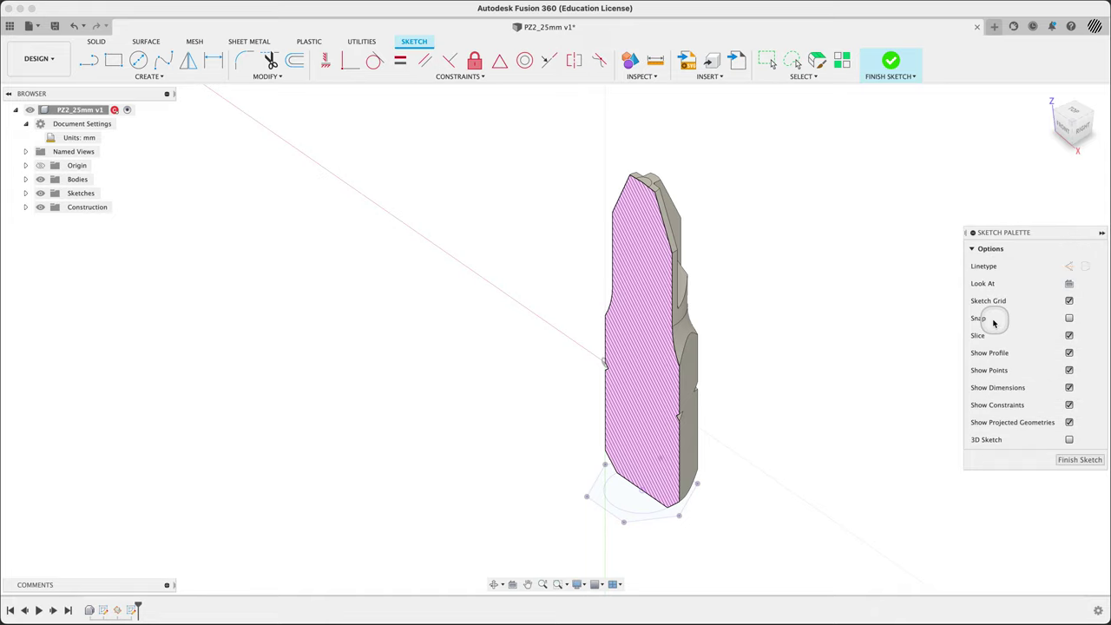
mouse_move(766, 303)
middle_mouse_down("shift")
mouse_move(833, 277)
mouse_move(858, 245)
mouse_move(790, 289)
mouse_move(696, 302)
mouse_move(779, 297)
mouse_move(769, 311)
middle_mouse_up("shift")
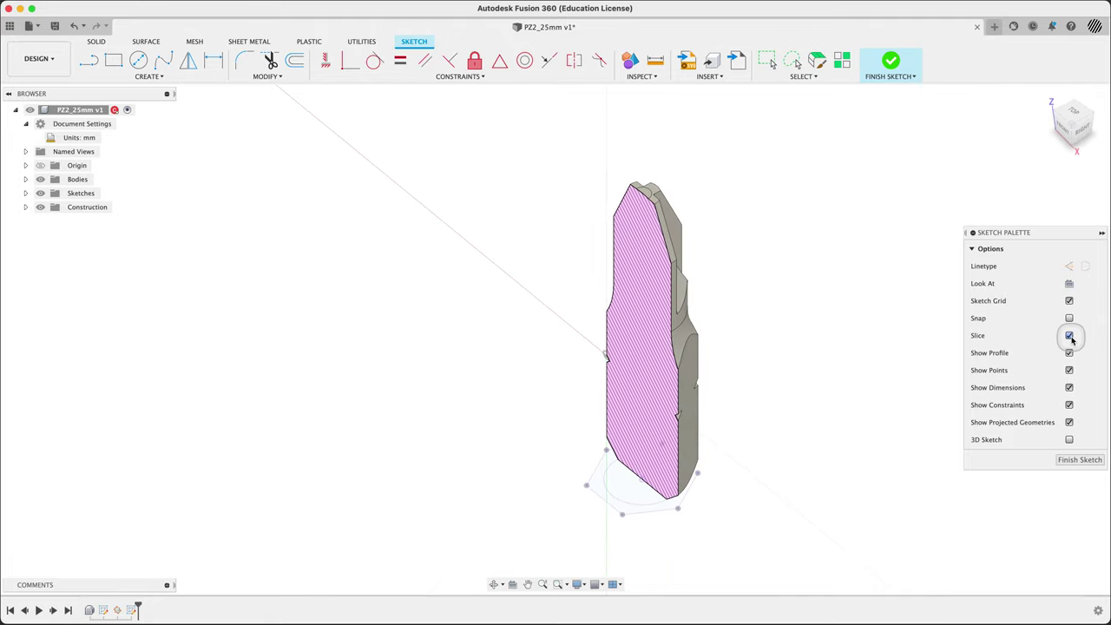
left_click(1069, 336)
mouse_move(893, 305)
middle_mouse_down("shift")
mouse_move(830, 310)
mouse_move(872, 327)
middle_mouse_up("shift")
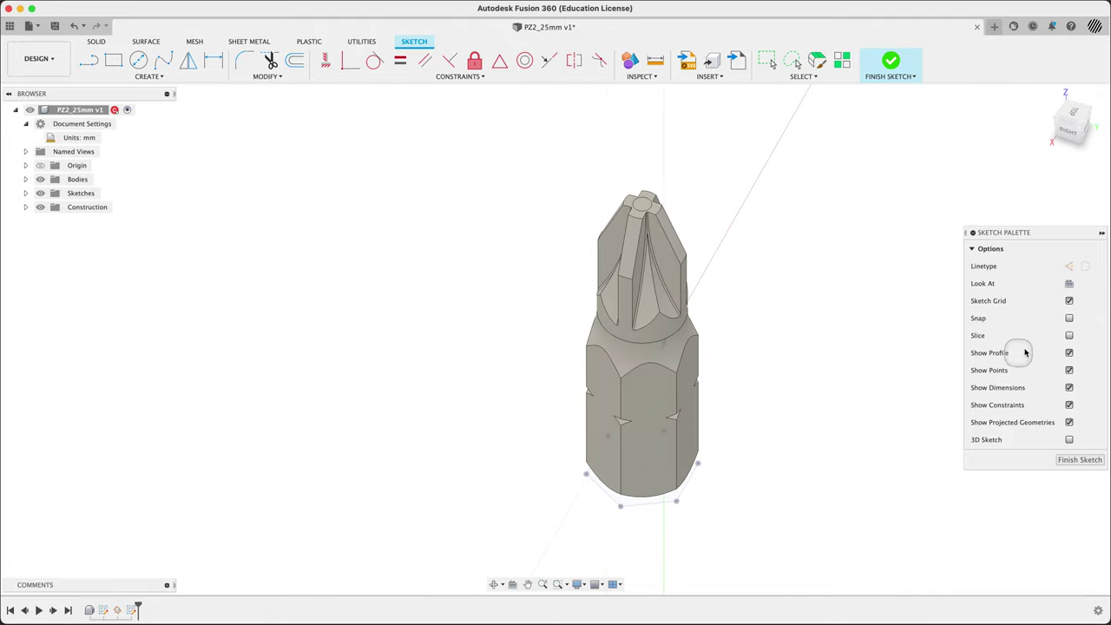
left_click(1068, 336)
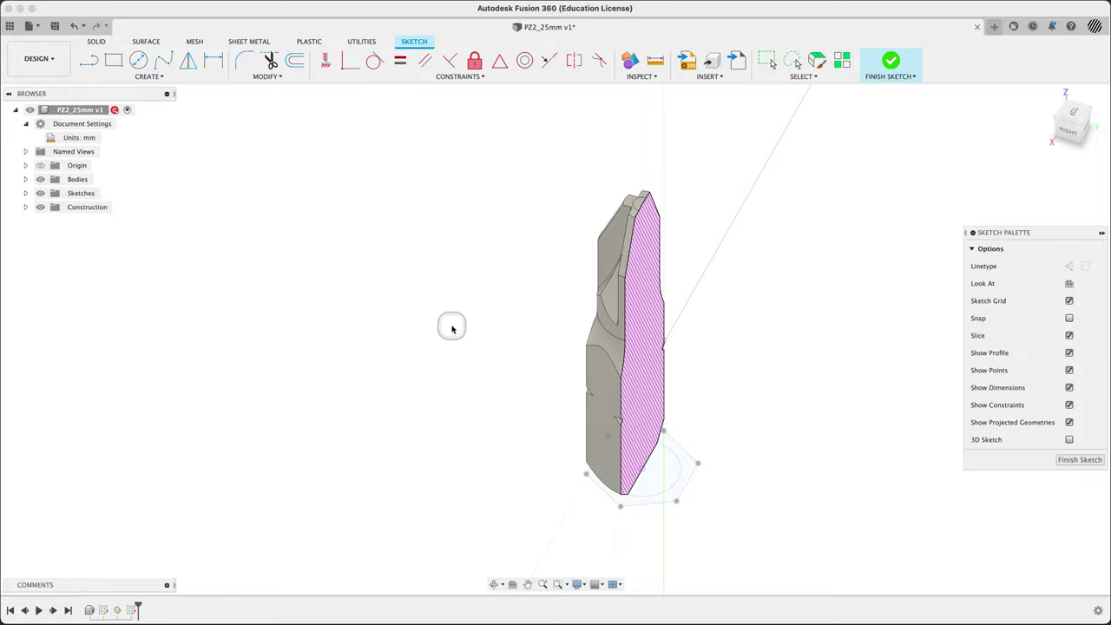
middle_click_drag(451, 325, 495, 307, "shift")
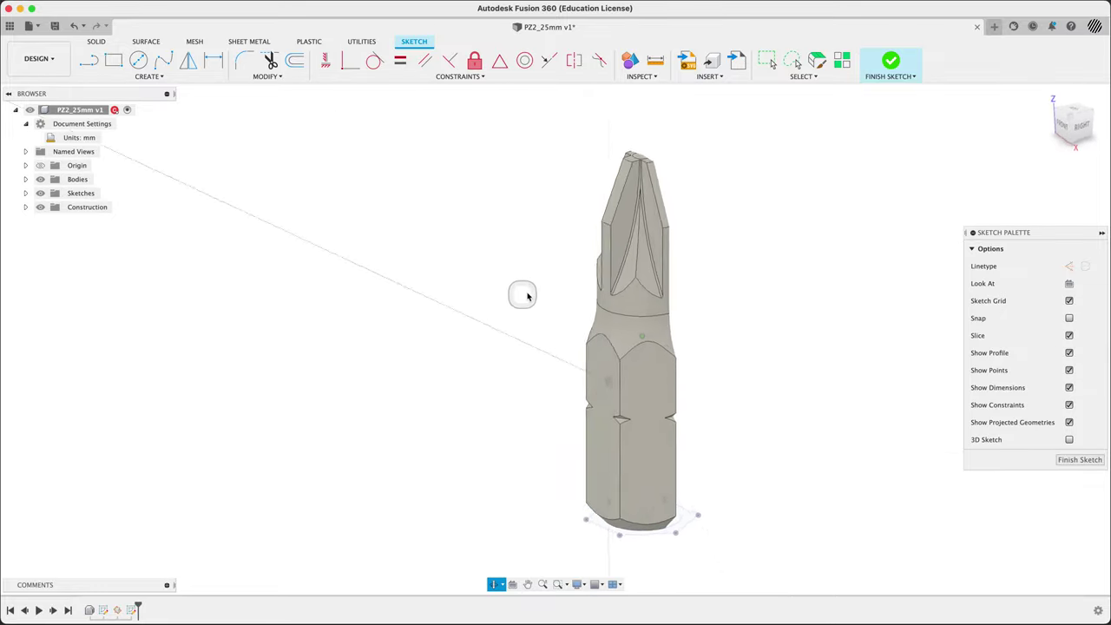
middle_click_drag(526, 296, 521, 305, "shift")
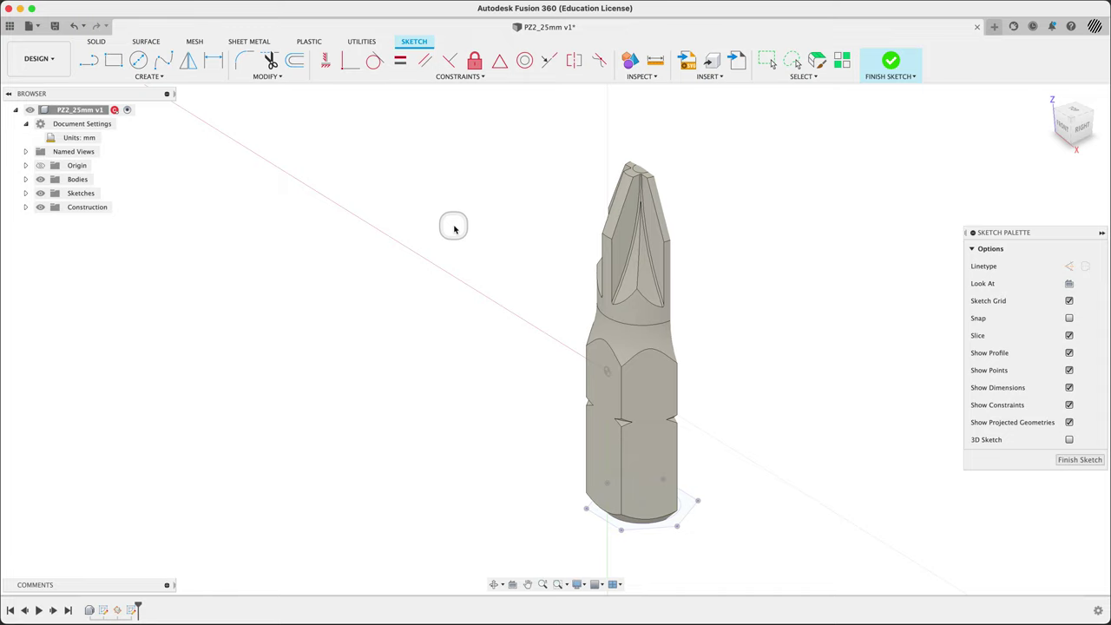
Step: Look through the Create menu's Project / Include options
type("spro")
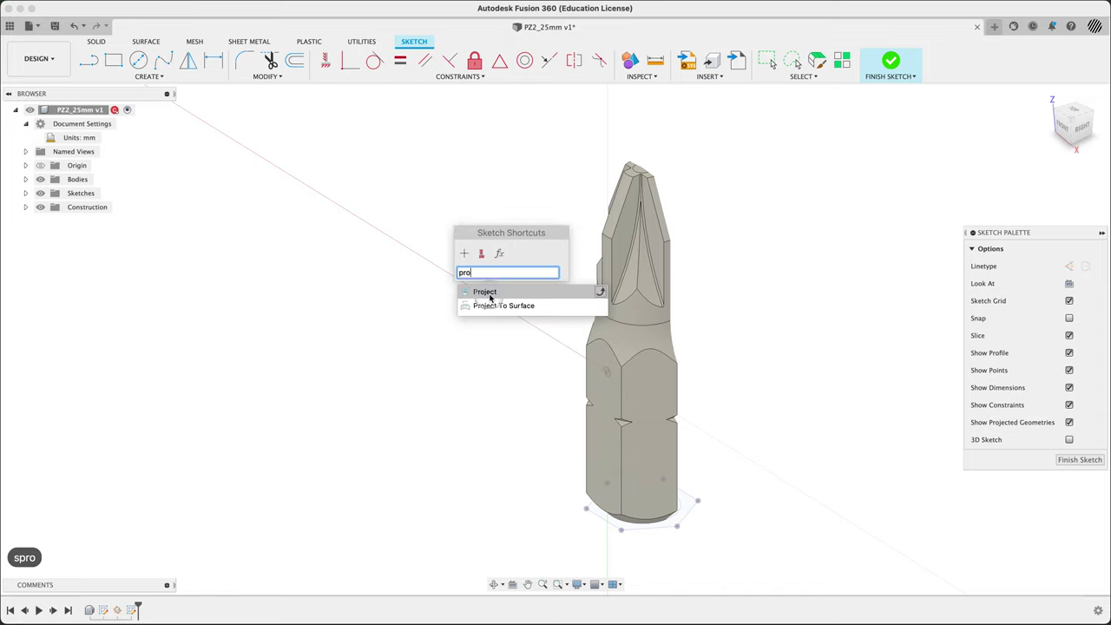
left_click(430, 292)
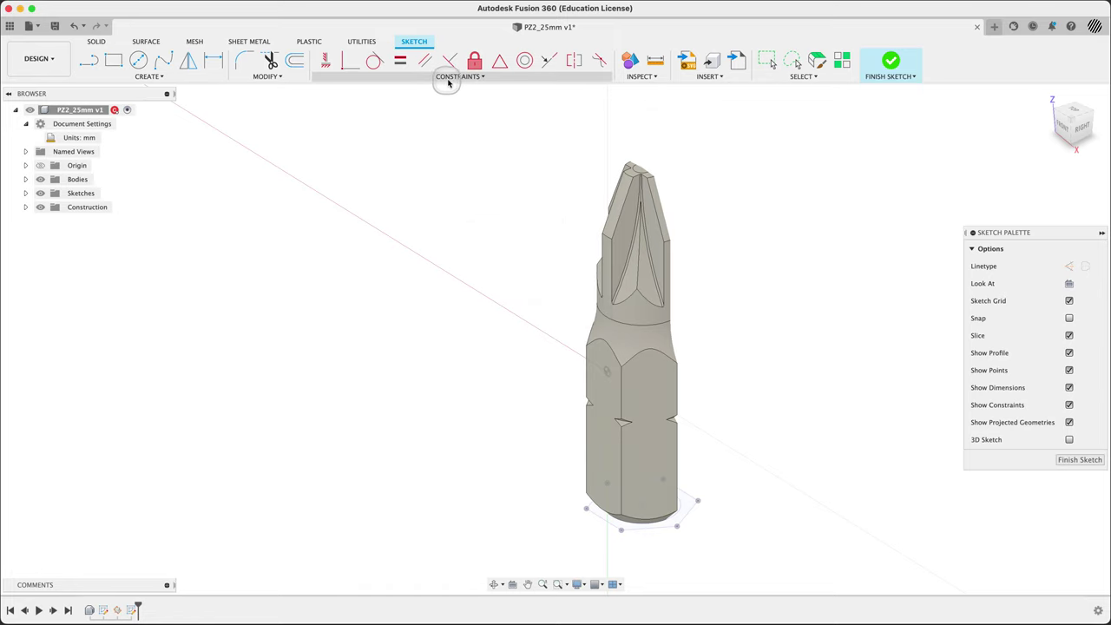
left_click(146, 77)
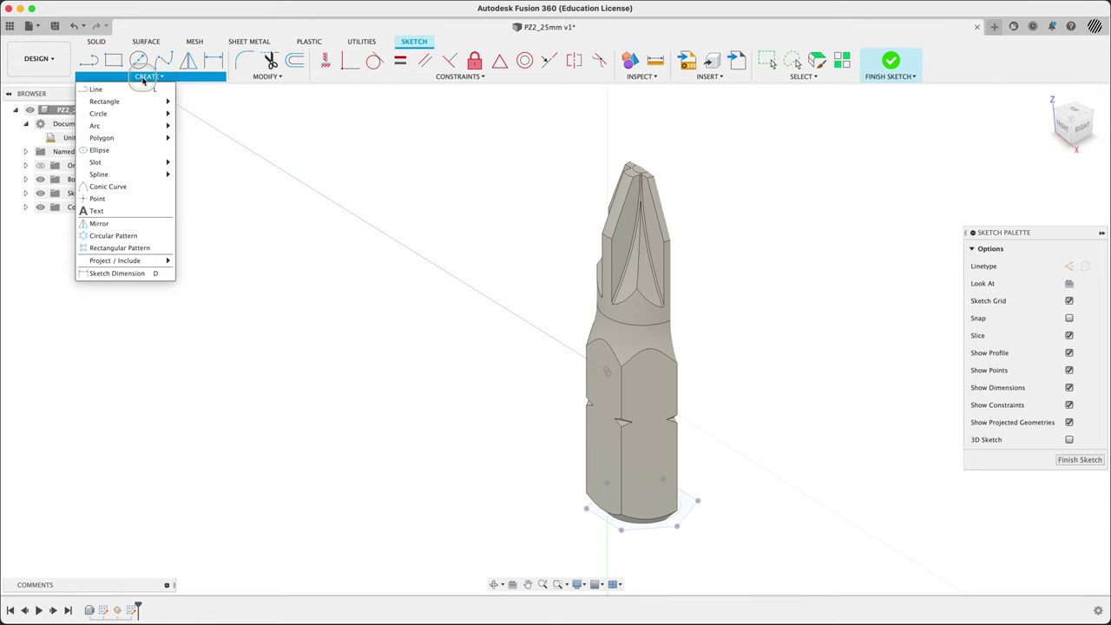
left_click(141, 262)
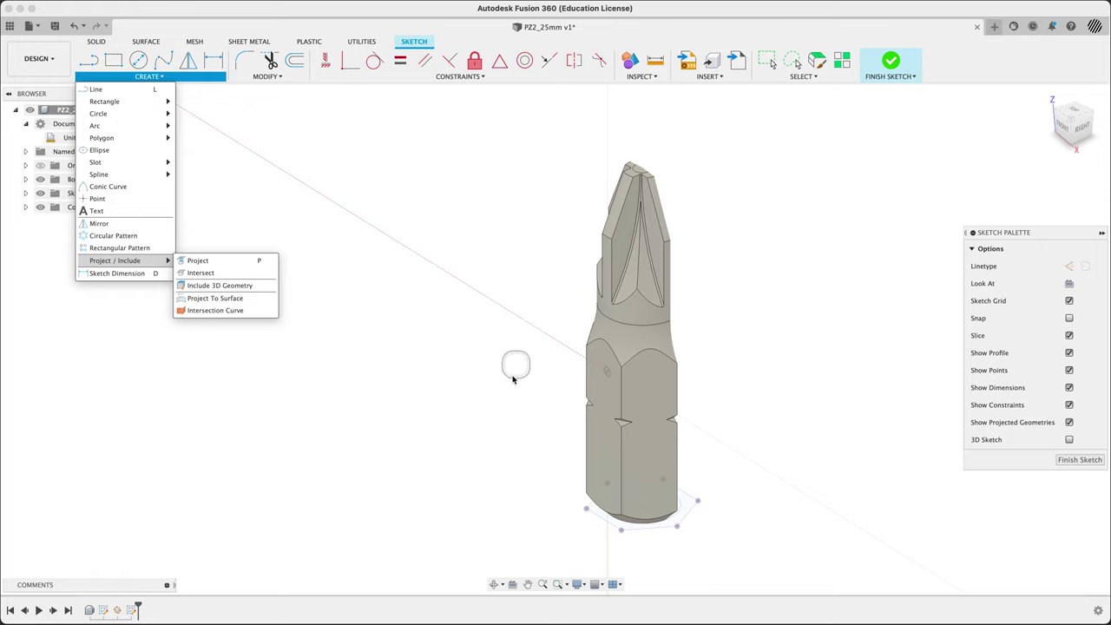
Step: With Project running, turn Slice off and select the collar face above the hex
key("p")
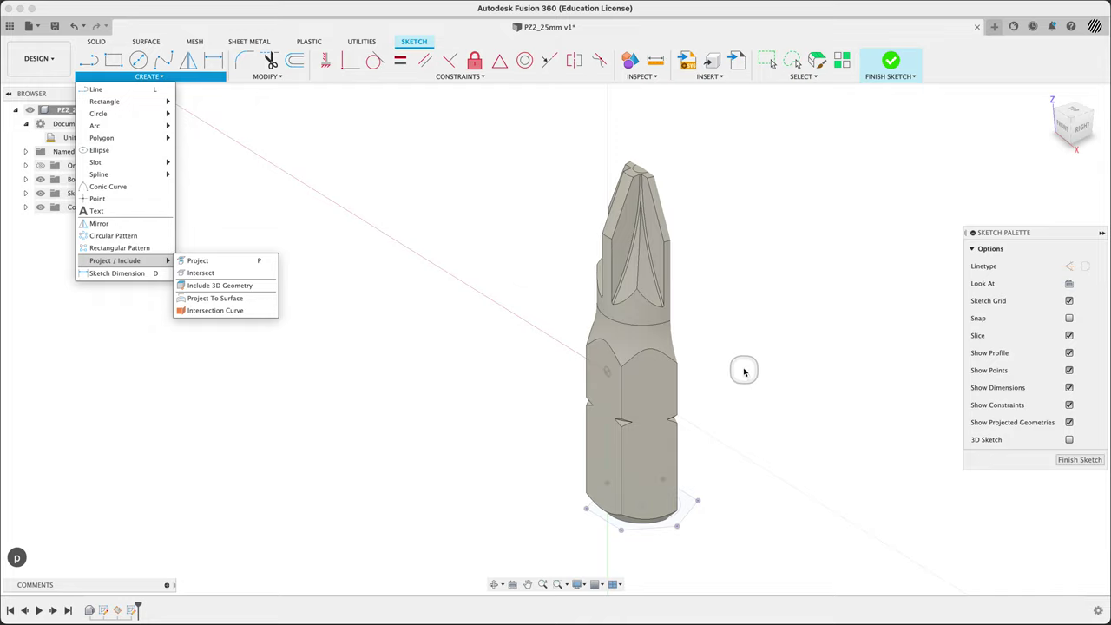
left_click(670, 343)
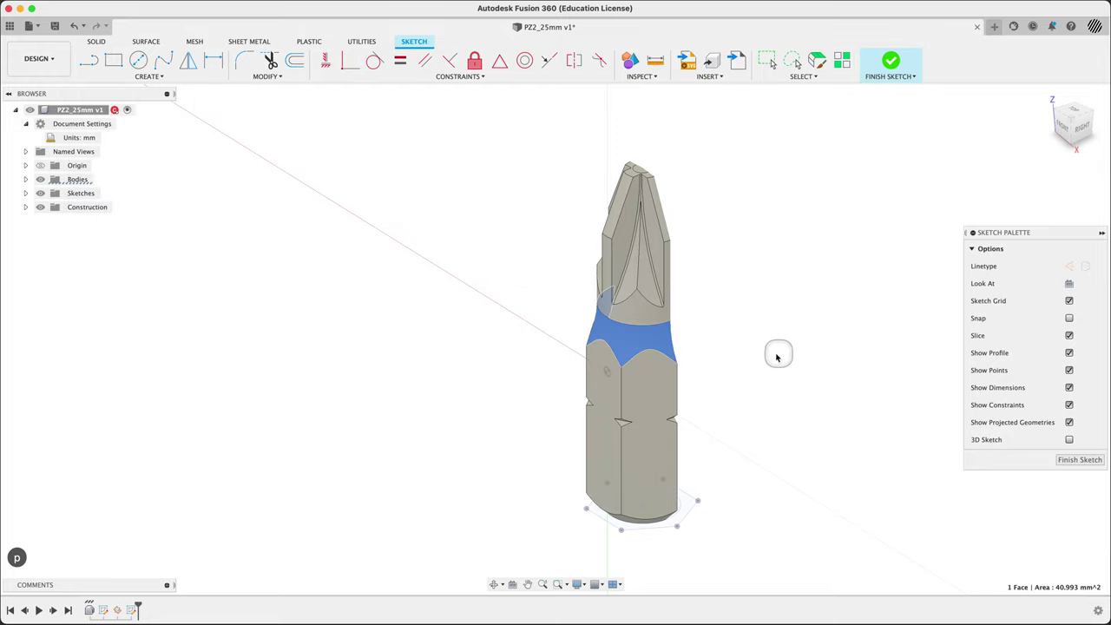
mouse_move(776, 357)
middle_mouse_down("shift")
mouse_move(907, 287)
mouse_move(854, 327)
mouse_move(741, 337)
mouse_move(697, 356)
mouse_move(754, 335)
mouse_move(777, 348)
middle_mouse_up("shift")
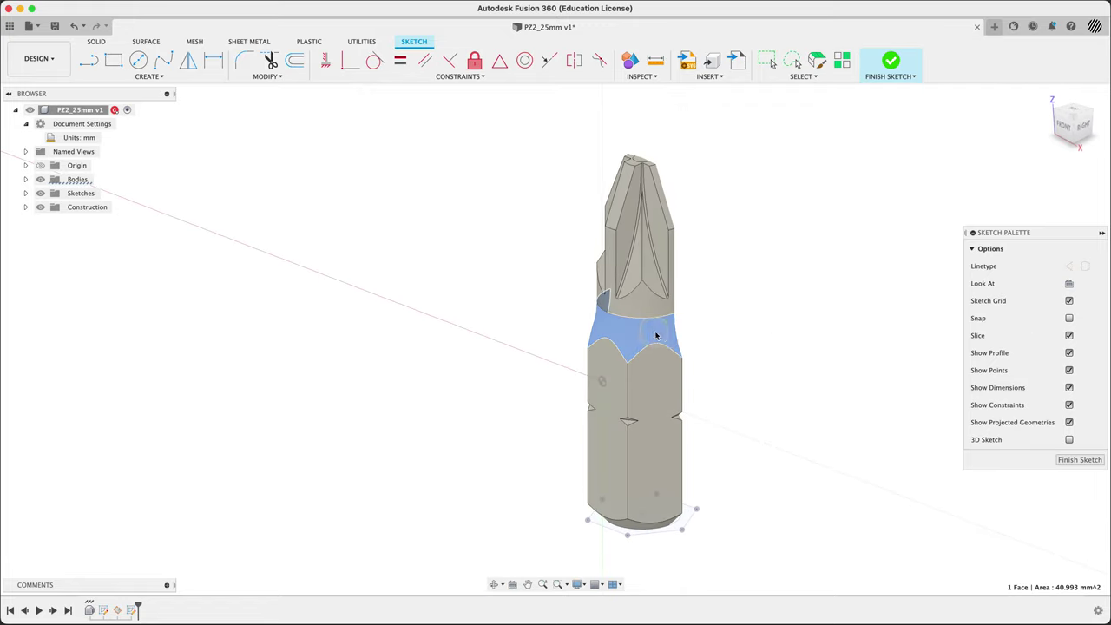
left_click(1069, 335)
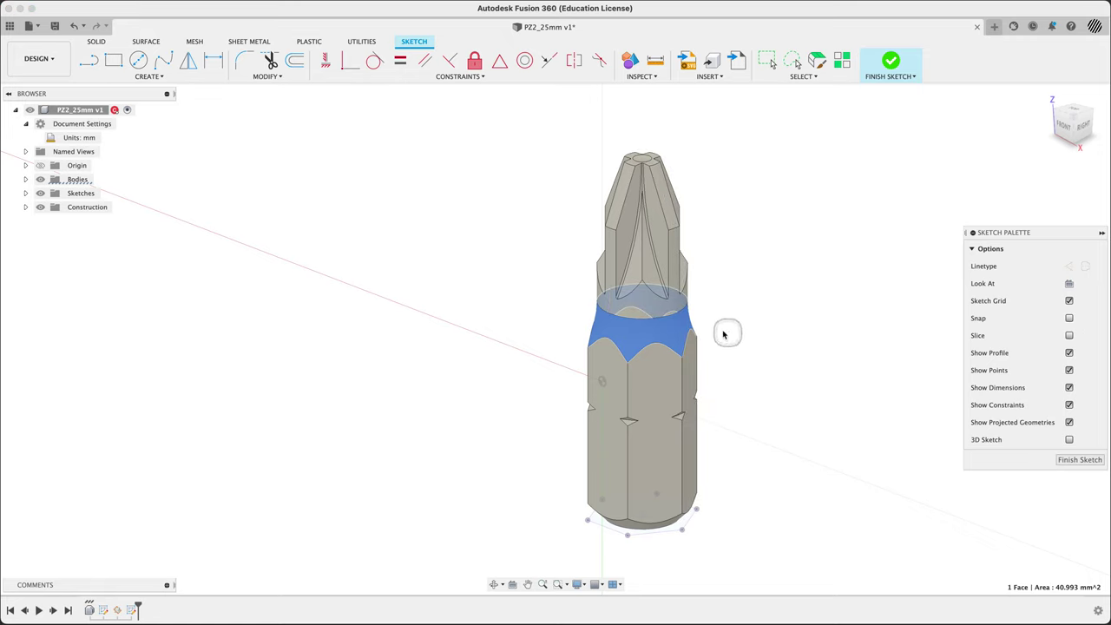
left_click(752, 304)
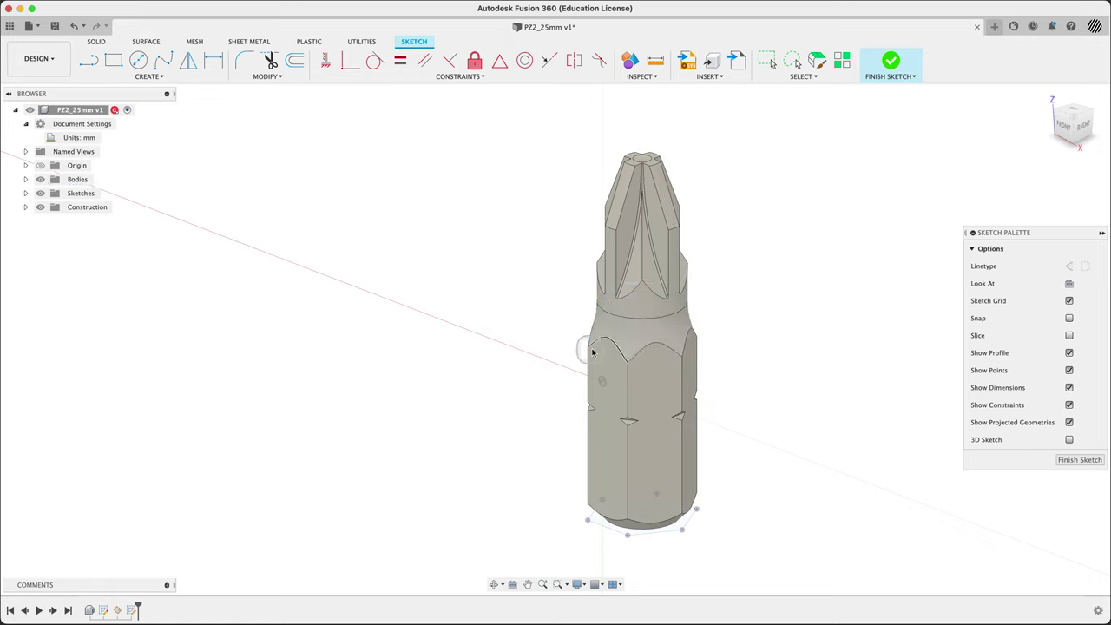
left_click(636, 340)
Step: Project the collar face edges, check them with the body hidden, then undo
key("p")
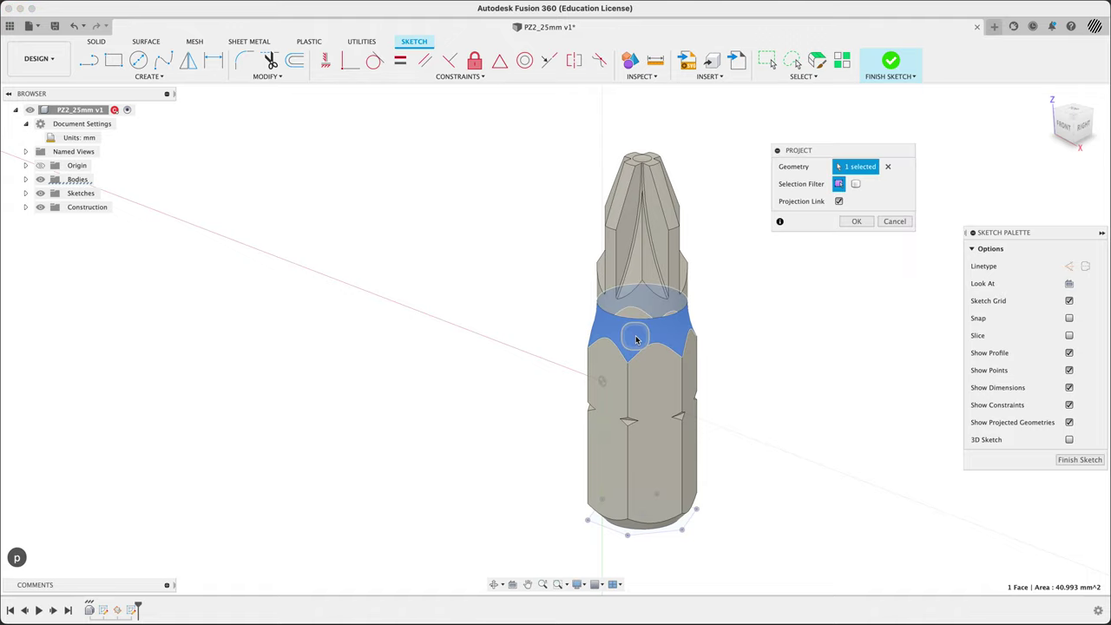
left_click(859, 221)
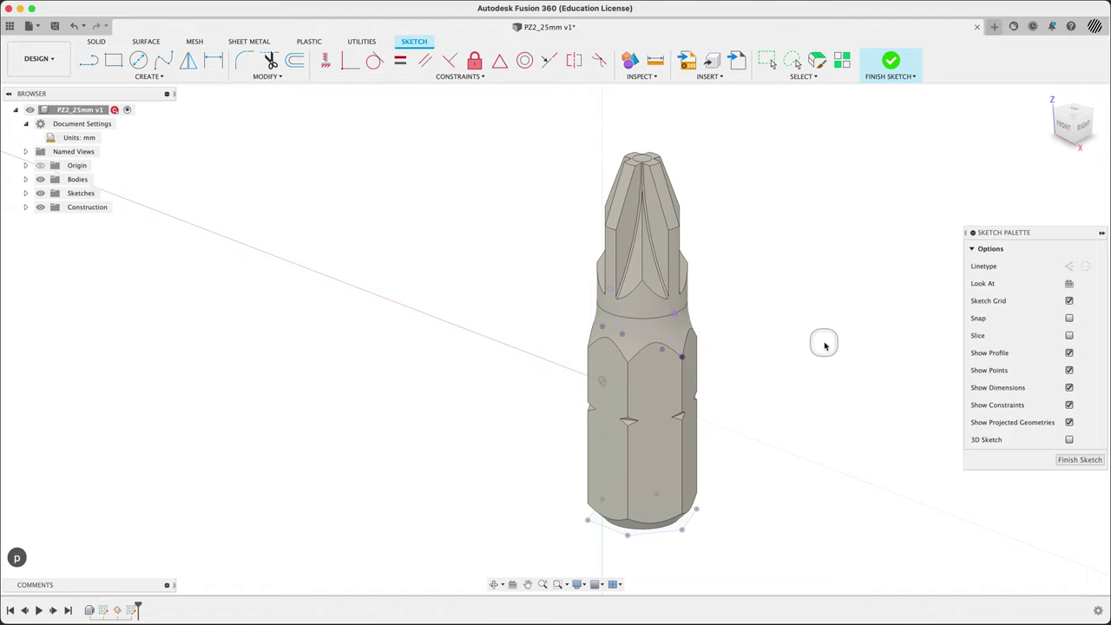
mouse_move(823, 345)
middle_mouse_down("shift")
mouse_move(789, 340)
mouse_move(811, 317)
mouse_move(824, 331)
middle_mouse_up("shift")
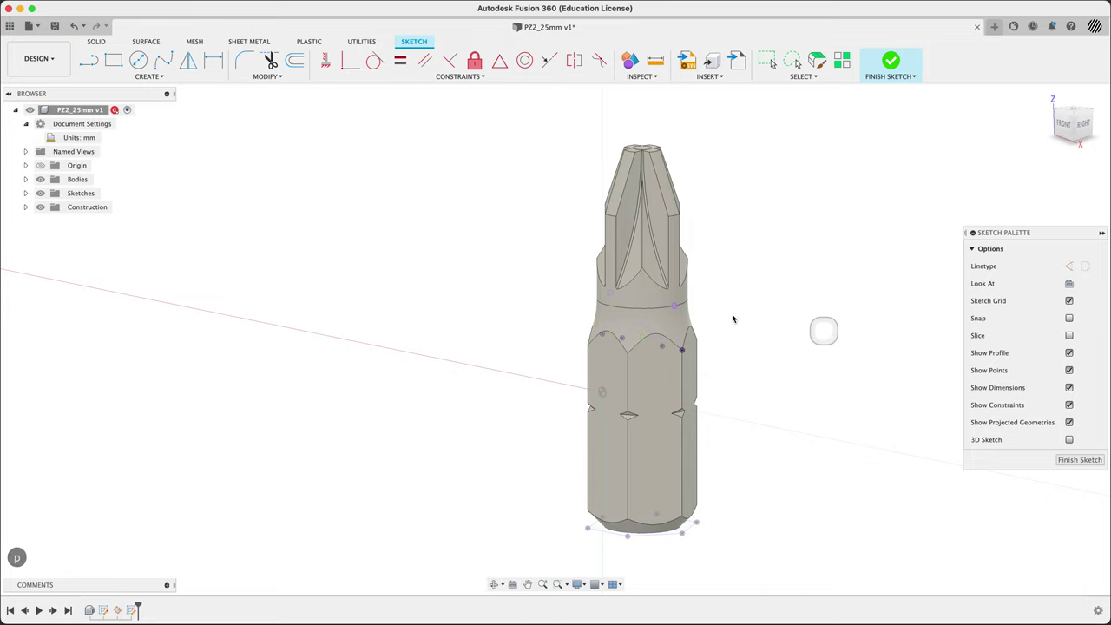
left_click(39, 179)
mouse_move(278, 238)
middle_mouse_down("shift")
mouse_move(342, 236)
mouse_move(377, 218)
mouse_move(337, 242)
mouse_move(312, 241)
mouse_move(321, 250)
middle_mouse_up("shift")
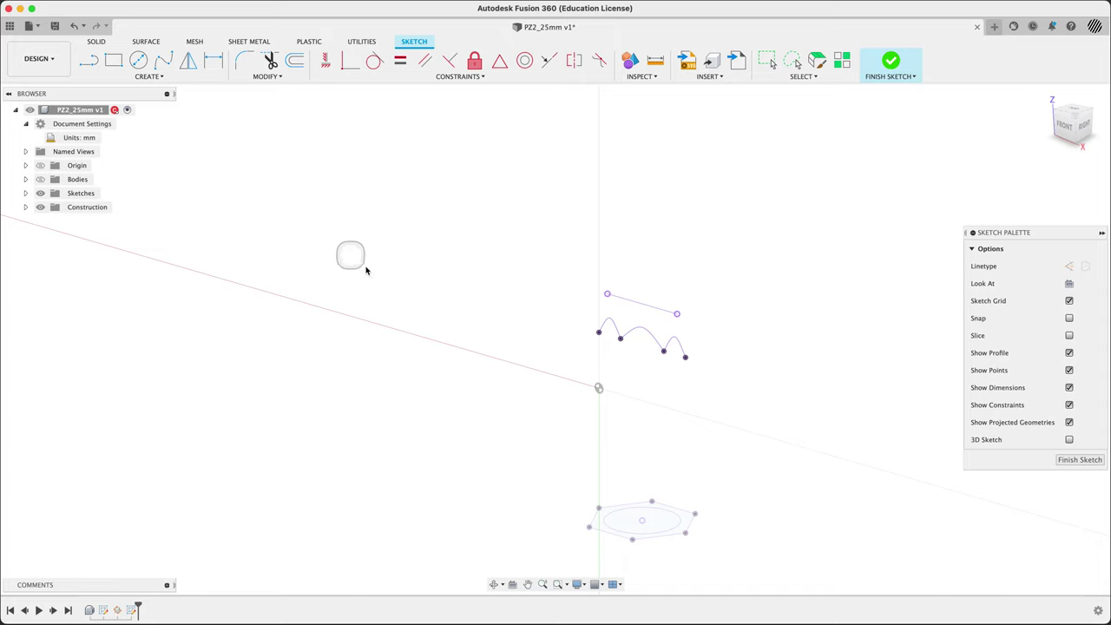
key("super+z")
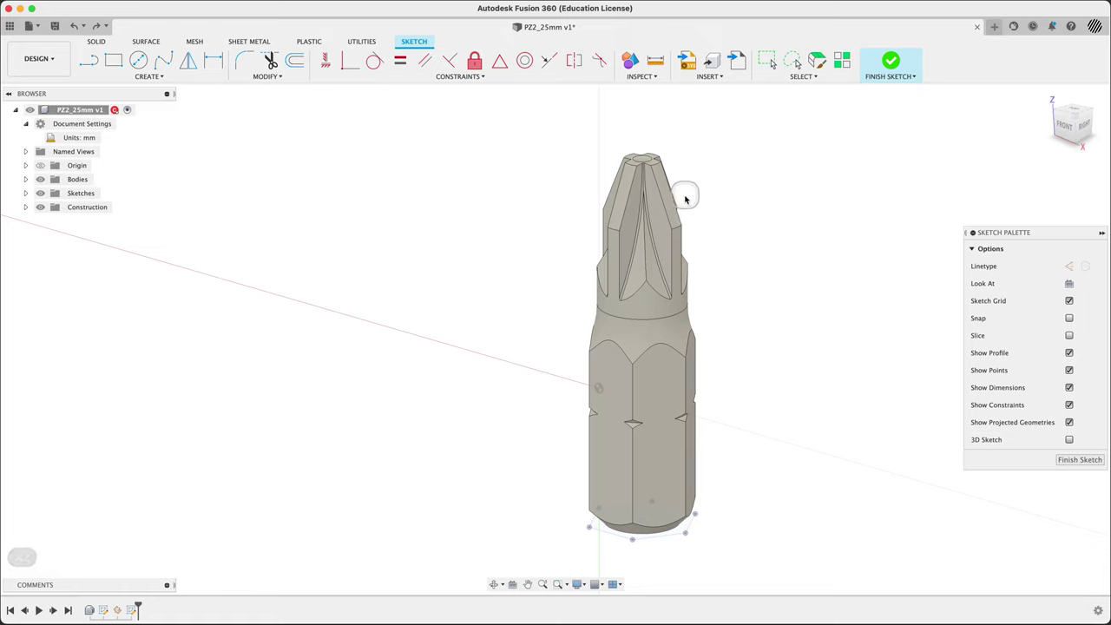
Step: Project a tip face of the bit into the sketch as a slanted line
key("p")
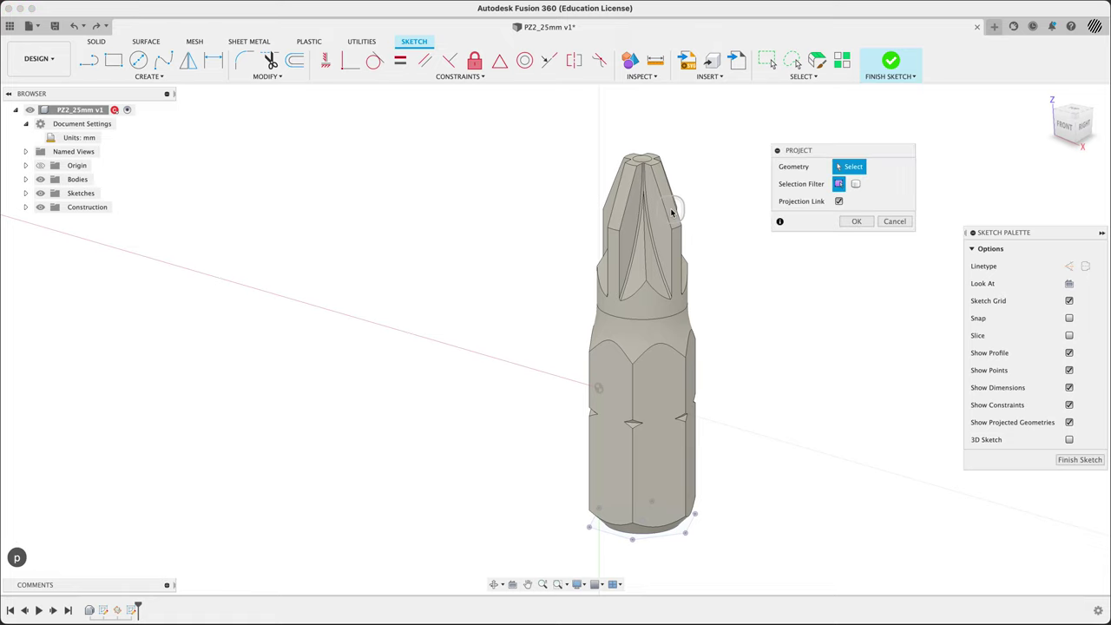
left_click(672, 213)
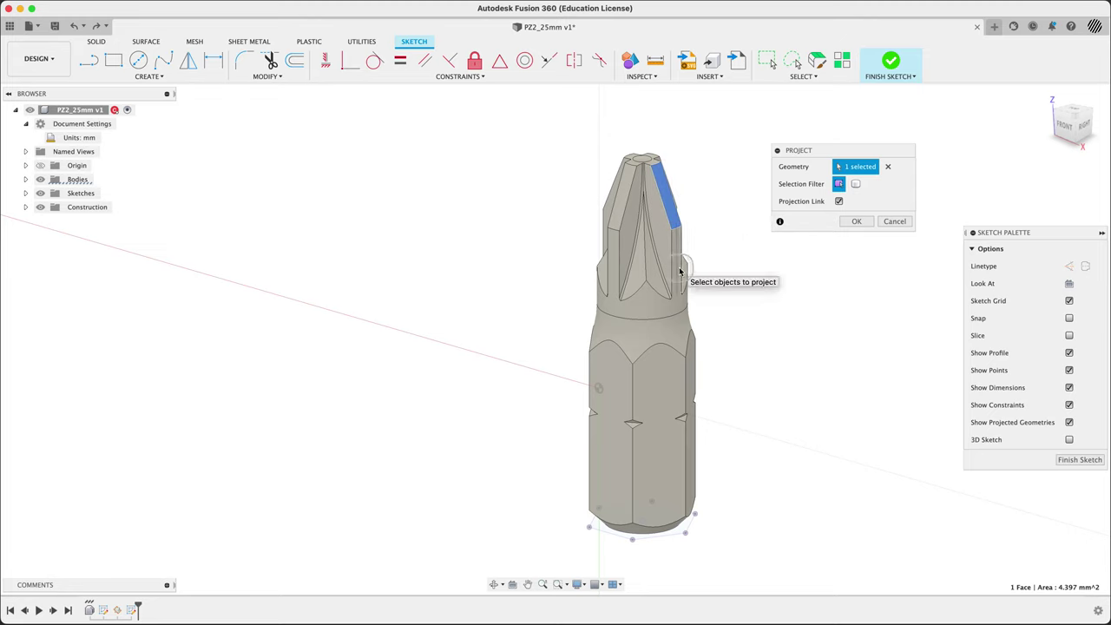
scroll(682, 272, "up", 5)
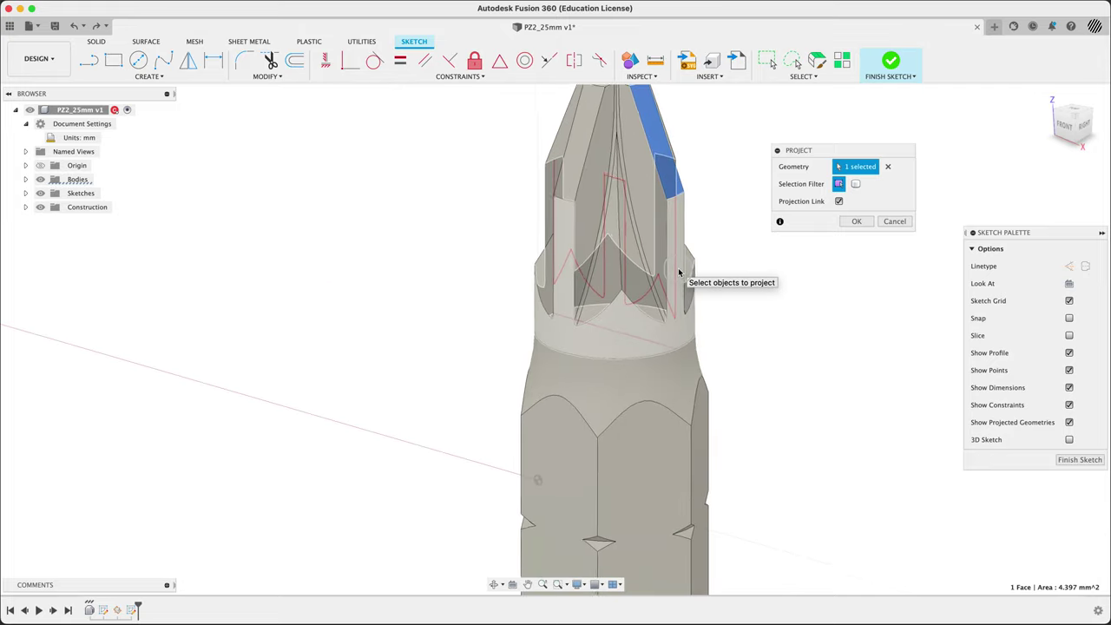
middle_click_drag(687, 274, 742, 287, "shift")
left_click(855, 224)
left_click(779, 258)
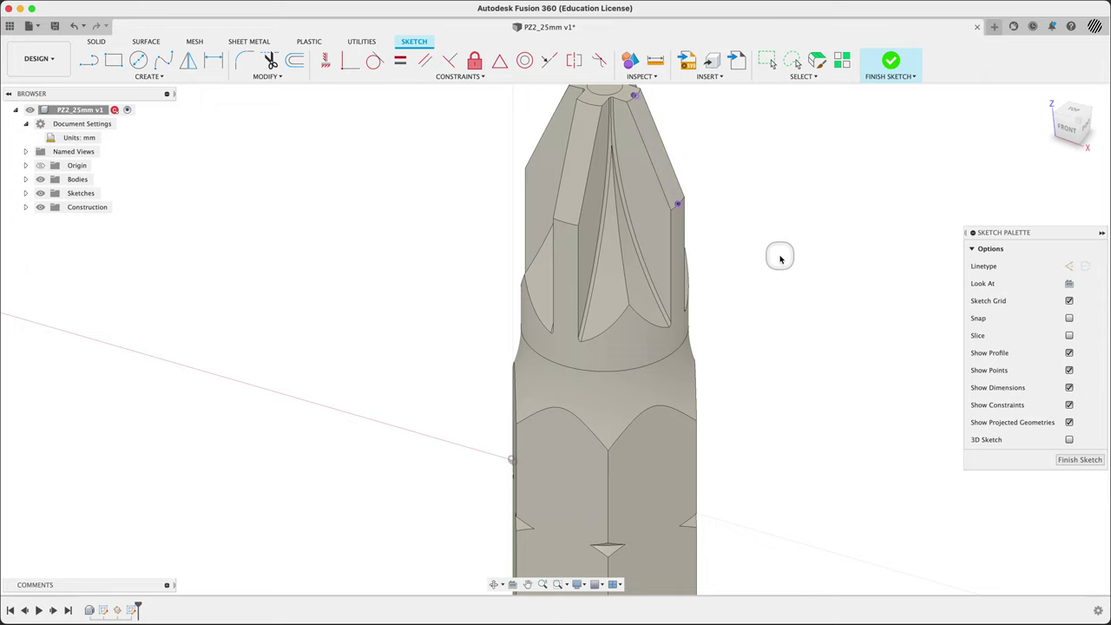
Step: Hide the bit body and select the projected slanted line and its endpoint to inspect it
left_click(40, 180)
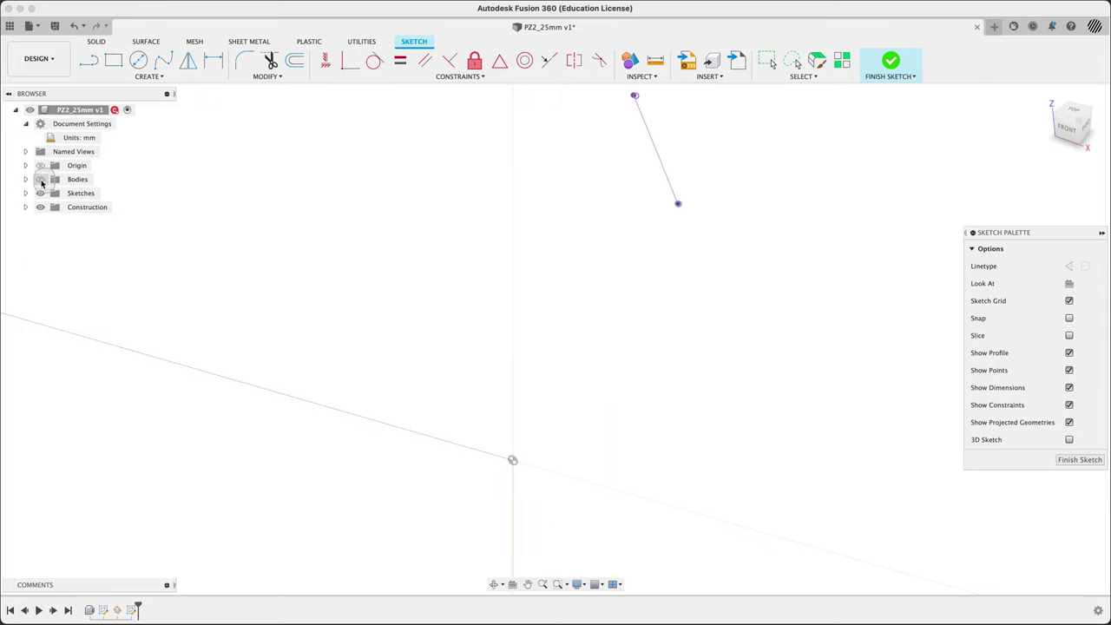
mouse_move(579, 230)
middle_mouse_down("shift")
mouse_move(635, 223)
mouse_move(592, 231)
mouse_move(671, 199)
mouse_move(644, 224)
mouse_move(706, 237)
mouse_move(667, 224)
middle_mouse_up("shift")
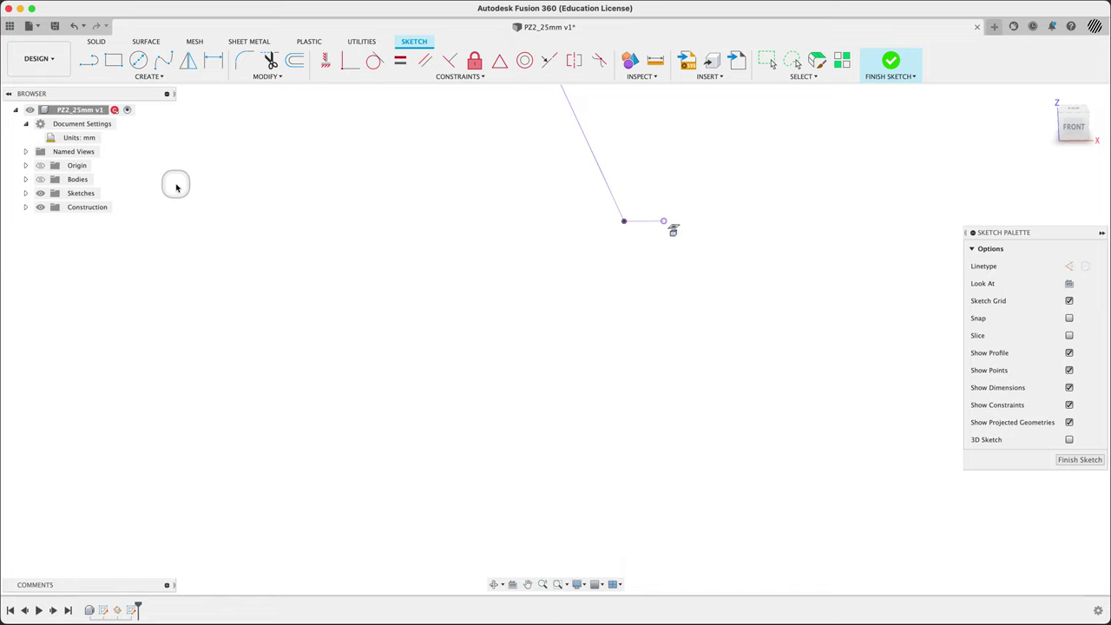
left_click(43, 180)
left_click(645, 228)
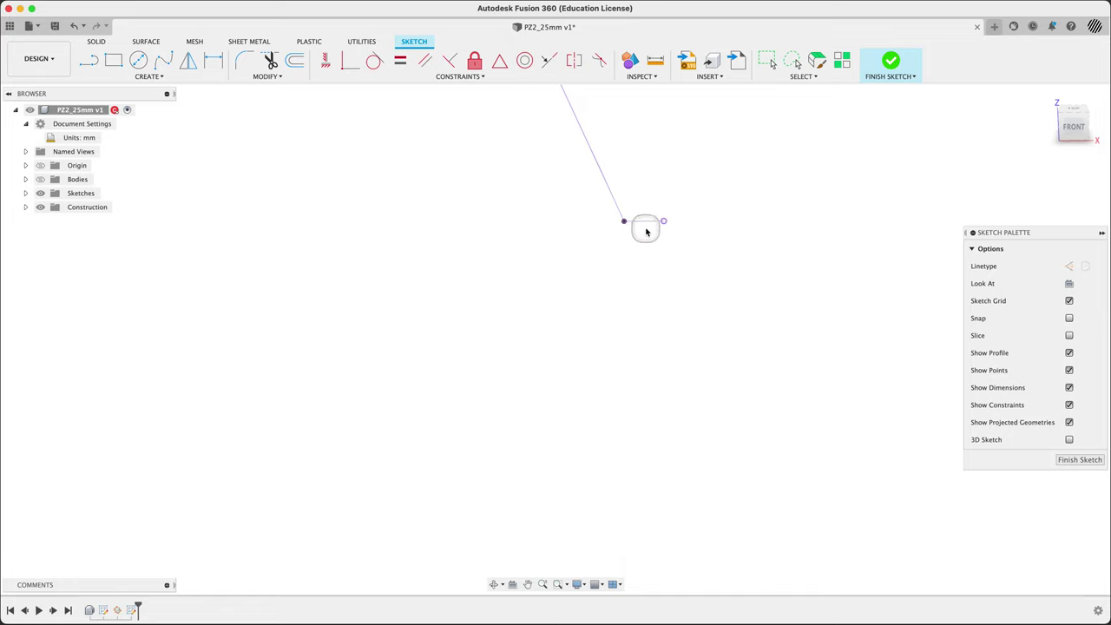
left_click(623, 217)
mouse_move(619, 208)
middle_mouse_down("shift")
mouse_move(652, 288)
mouse_move(642, 268)
mouse_move(650, 281)
mouse_move(736, 305)
mouse_move(679, 303)
mouse_move(673, 328)
middle_mouse_up("shift")
key("d")
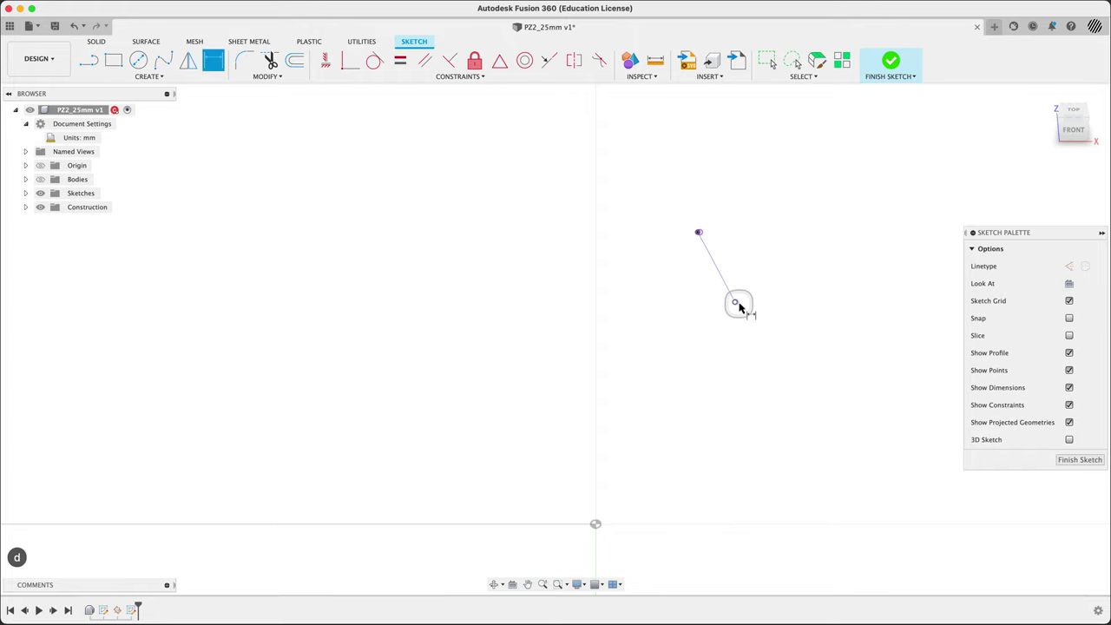
scroll(734, 302, "up", 4)
left_click_drag(724, 298, 743, 307)
right_click_drag(741, 303, 746, 308)
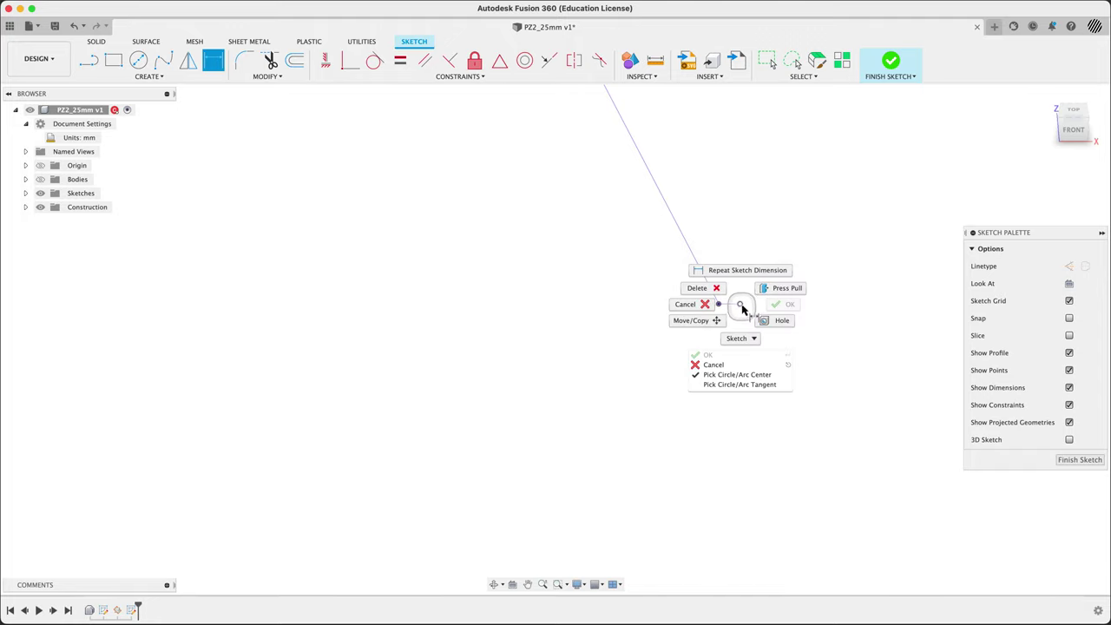
left_click(740, 305)
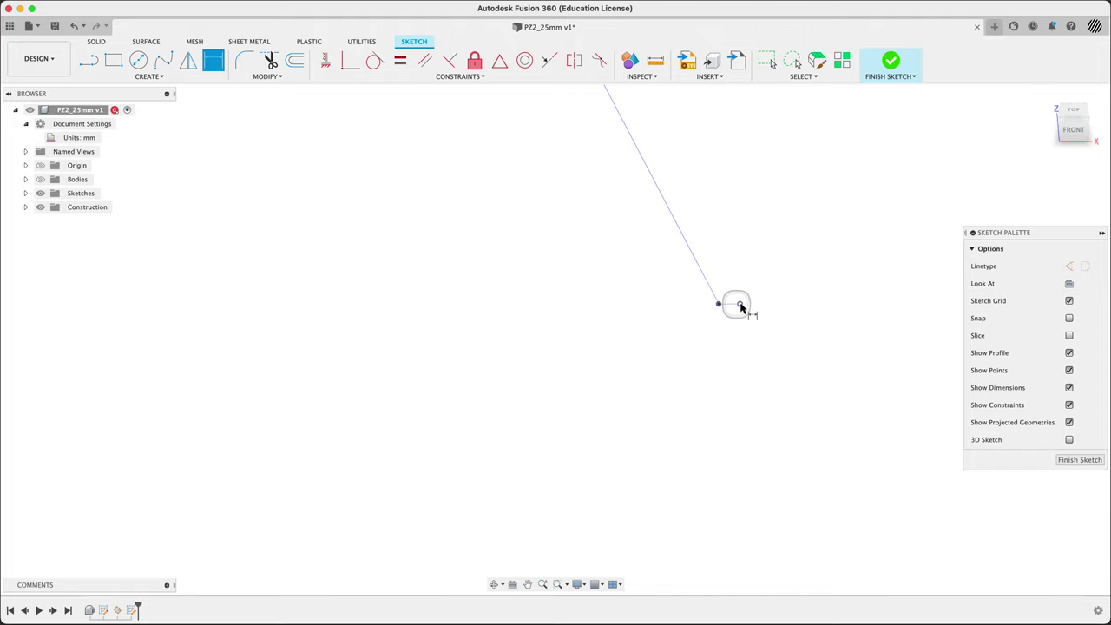
mouse_move(740, 306)
left_mouse_down()
mouse_move(788, 321)
mouse_move(704, 355)
mouse_move(686, 325)
left_mouse_up()
scroll(662, 231, "down", 5)
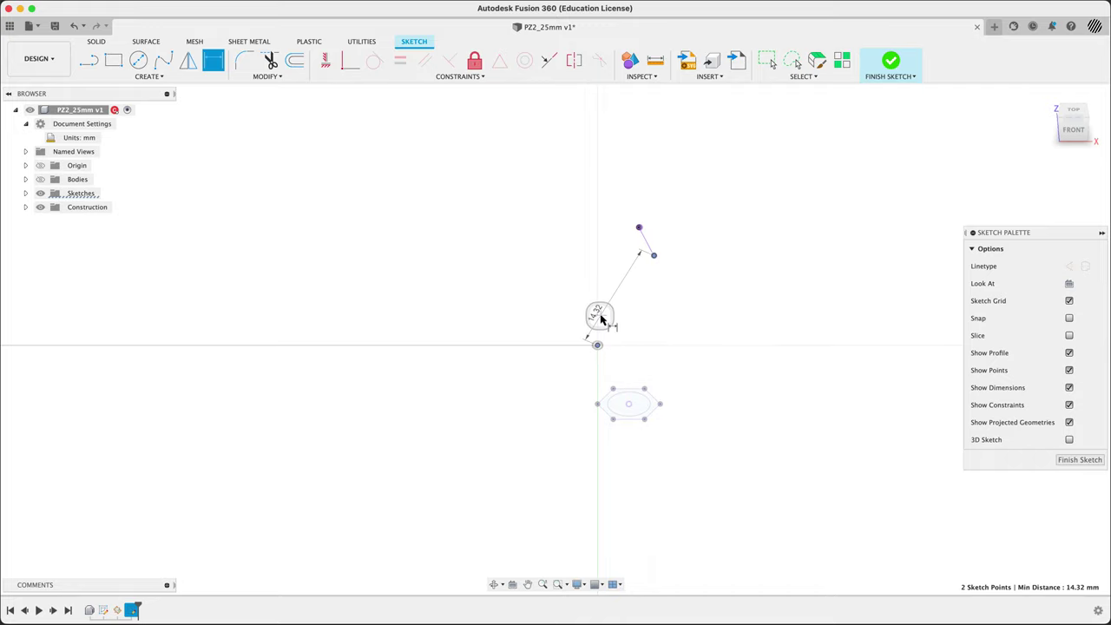
left_click(654, 254)
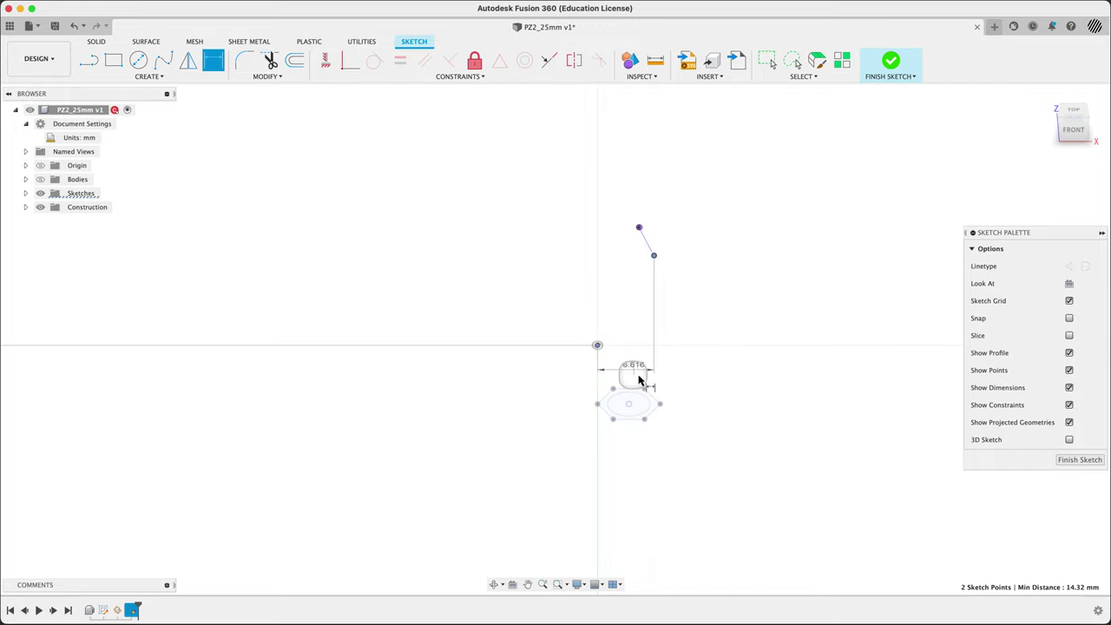
mouse_move(636, 374)
middle_mouse_down("shift")
mouse_move(665, 370)
mouse_move(736, 307)
mouse_move(660, 373)
mouse_move(679, 368)
middle_mouse_up("shift")
key("Escape")
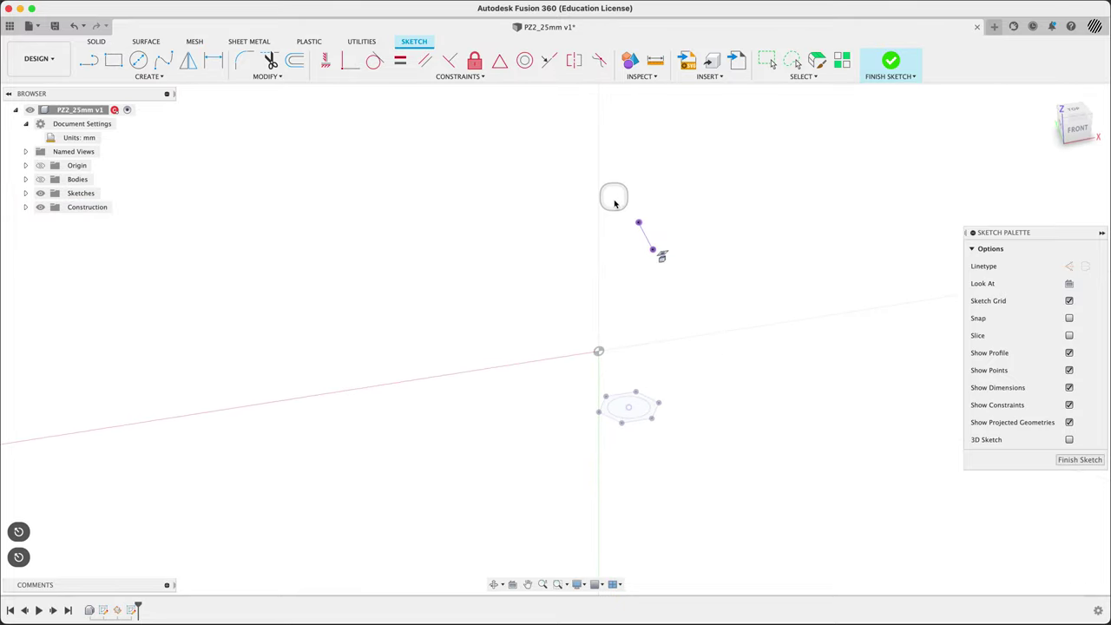
Step: Project the small circle and draw a vertical centerline up from its centre
key("p")
left_click(628, 411)
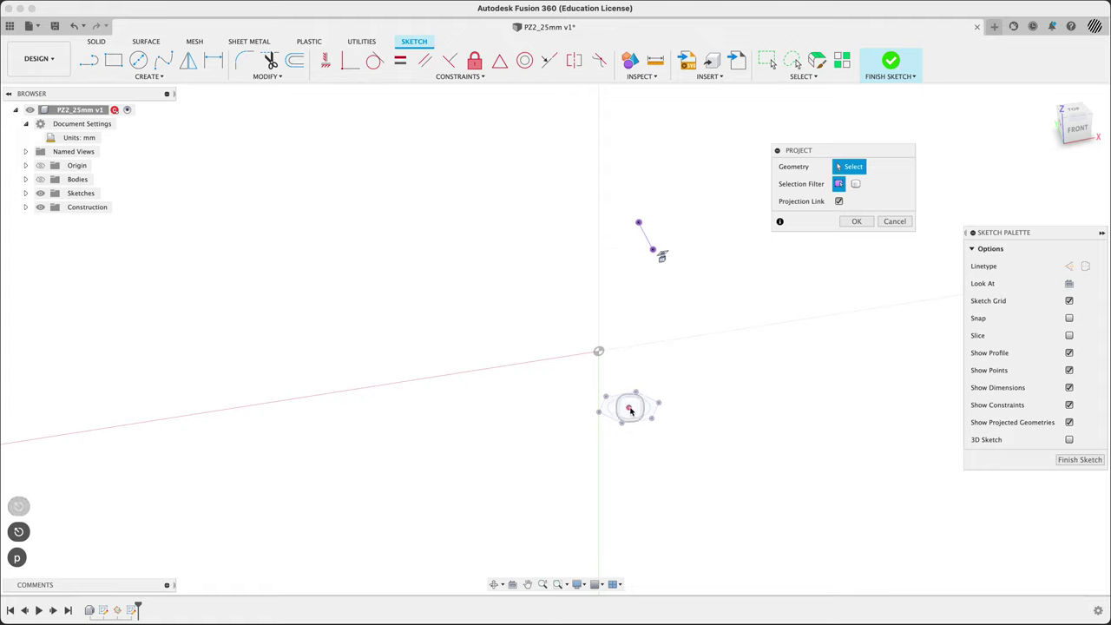
key("Return")
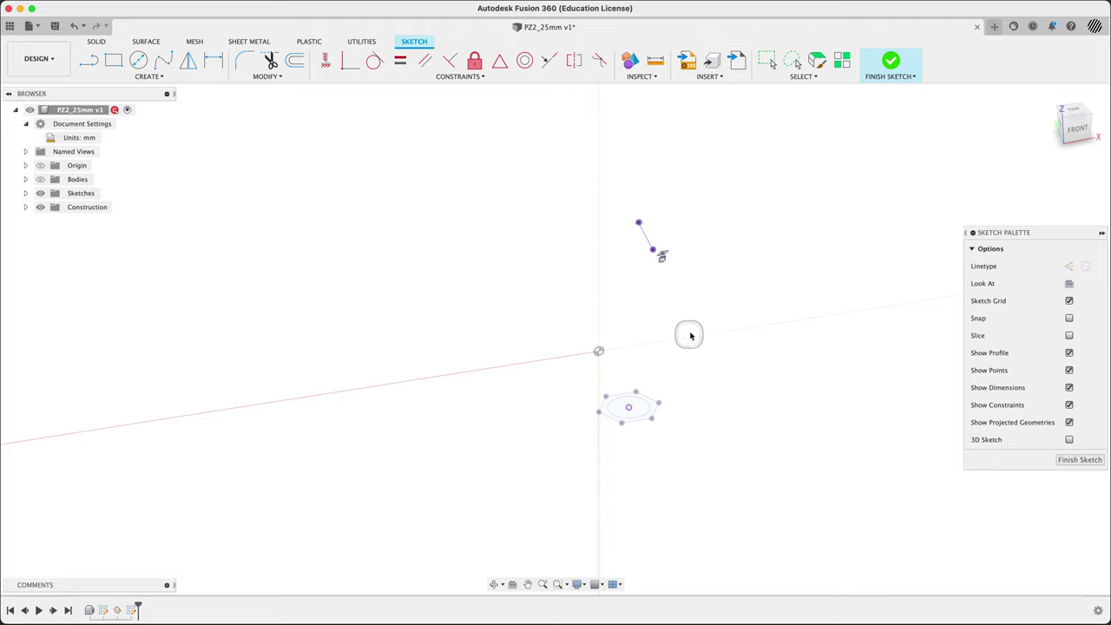
left_click(629, 408)
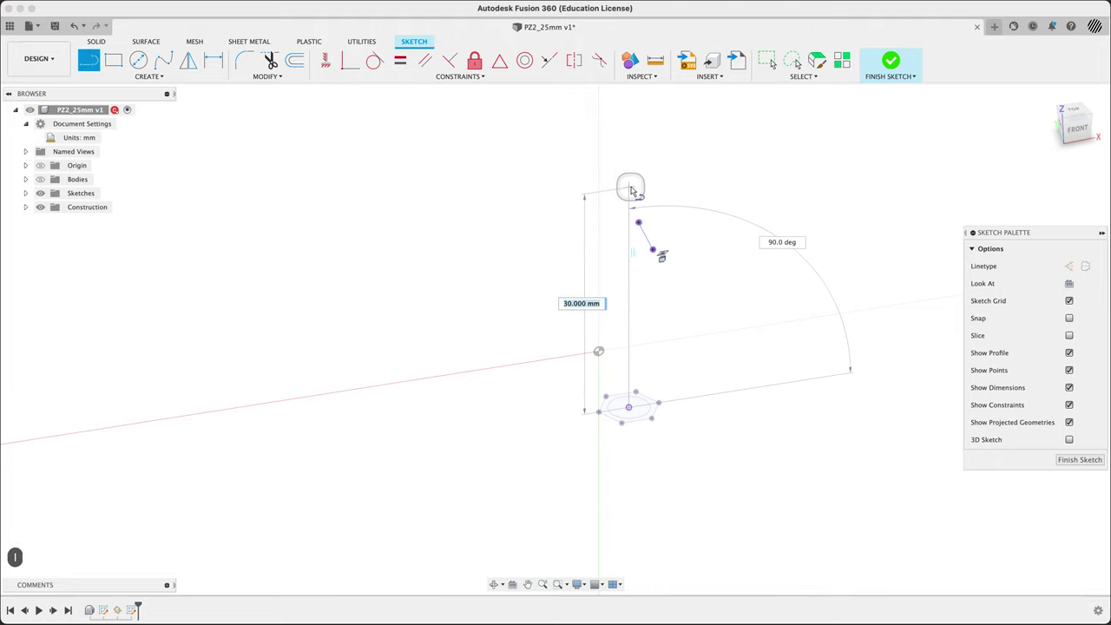
double_click(629, 187)
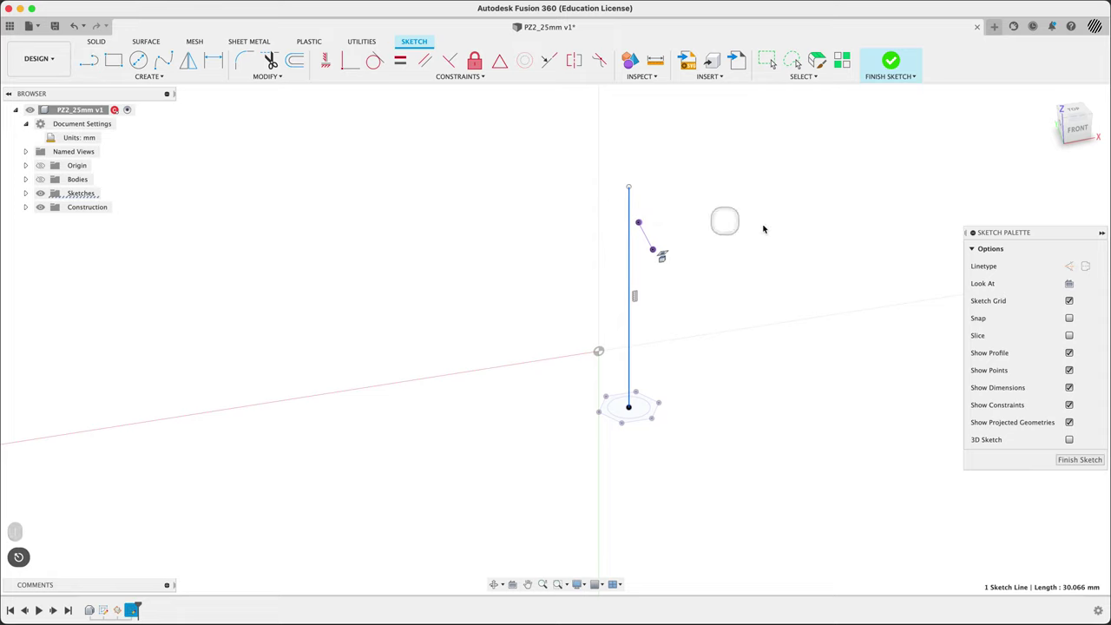
left_click(1085, 269)
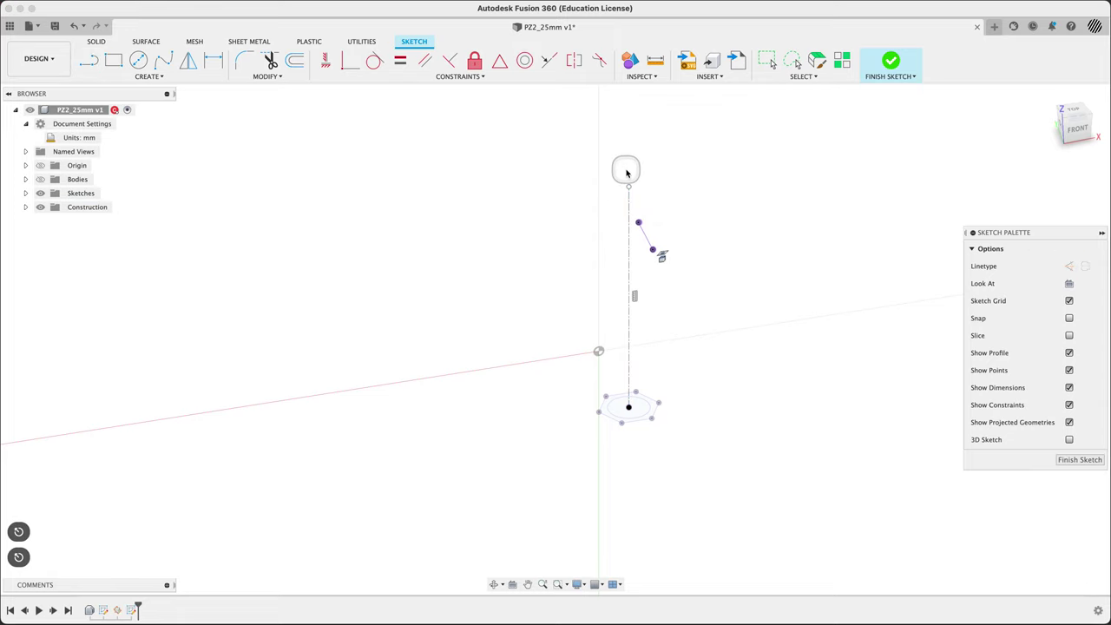
Step: Align the centerline's top point horizontally with the slanted line's start point
left_click(325, 60)
left_click(648, 224)
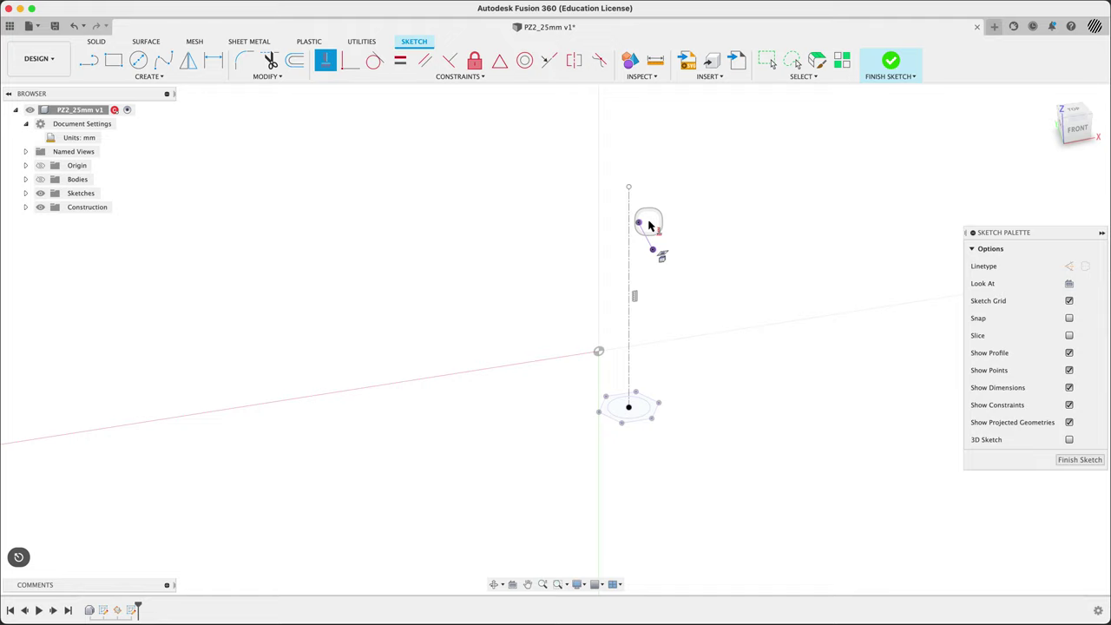
left_click(639, 222)
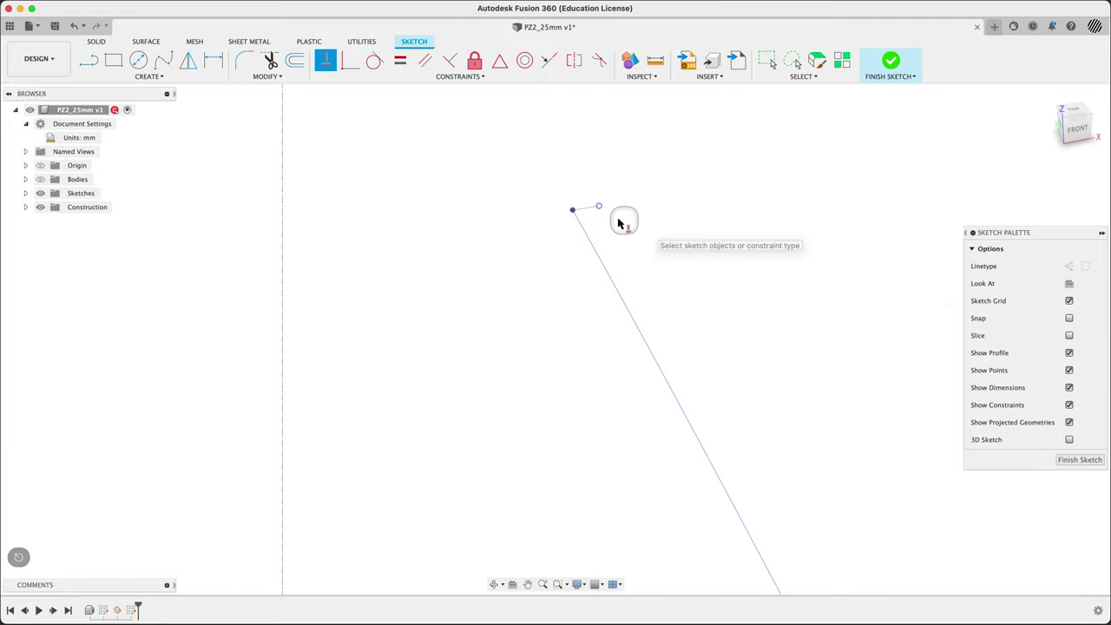
mouse_move(601, 208)
left_mouse_down()
mouse_move(761, 315)
mouse_move(736, 255)
left_mouse_up()
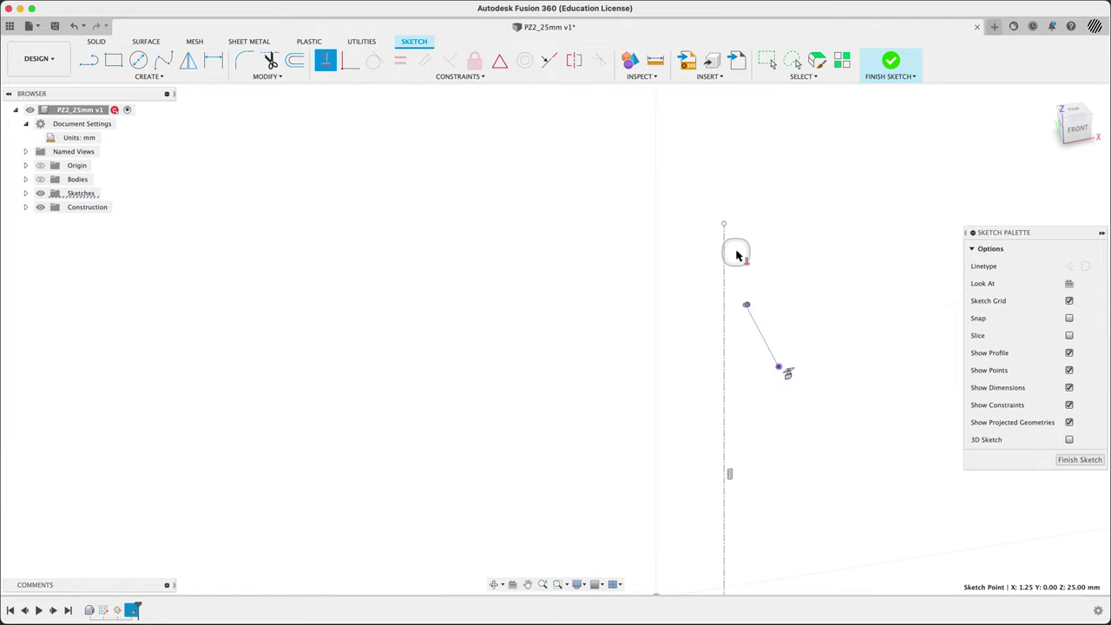
left_click(726, 224)
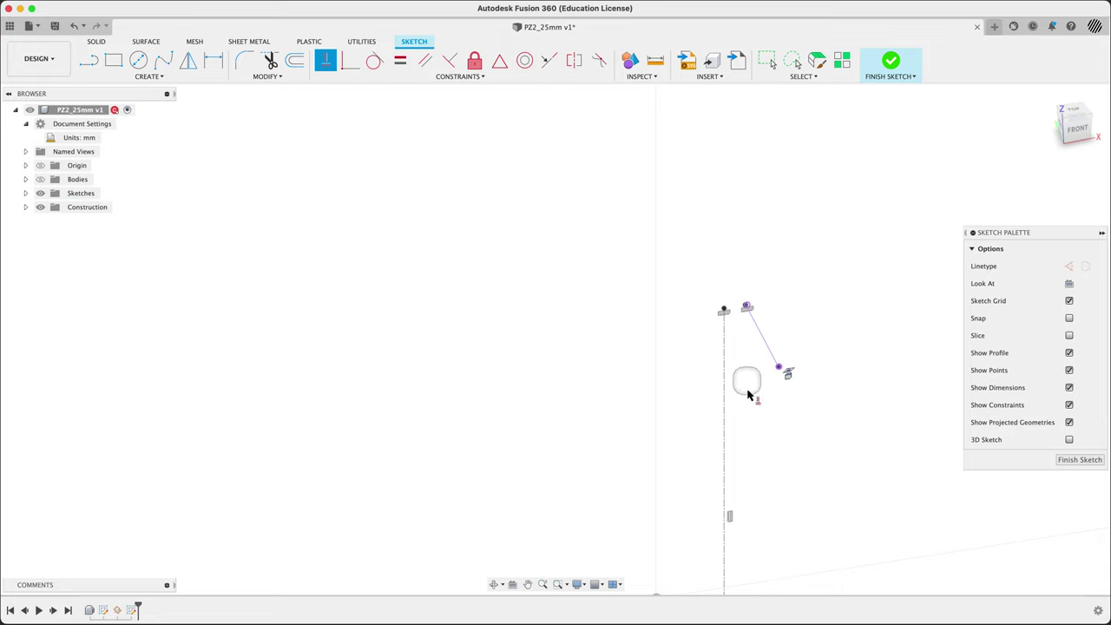
middle_click_drag(748, 391, 649, 263)
key("d")
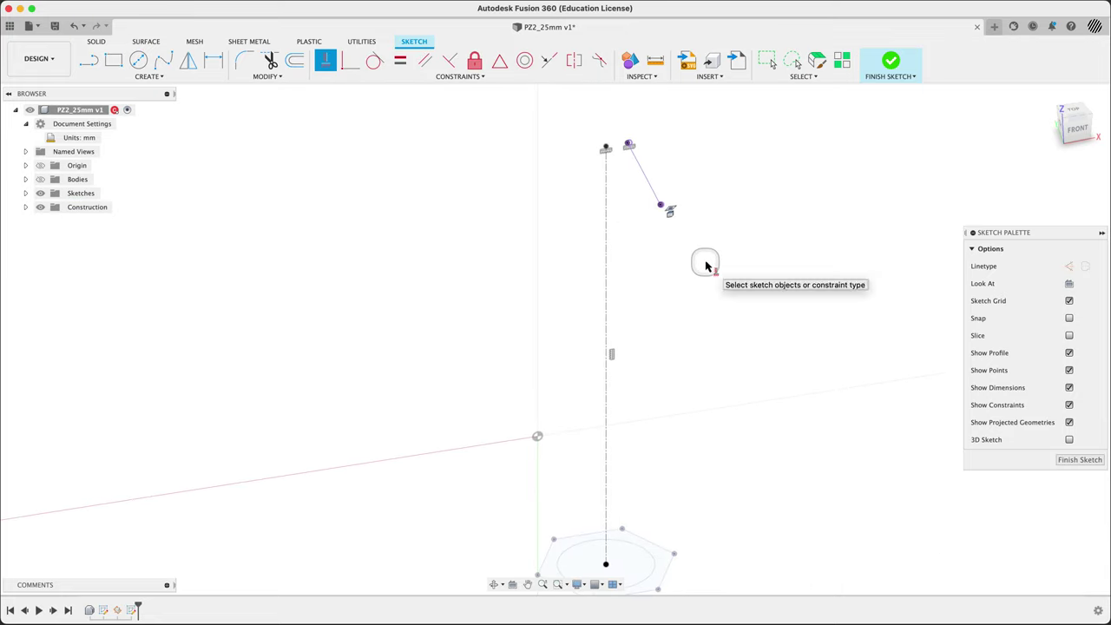
scroll(659, 209, "down", 3)
scroll(658, 208, "up", 6)
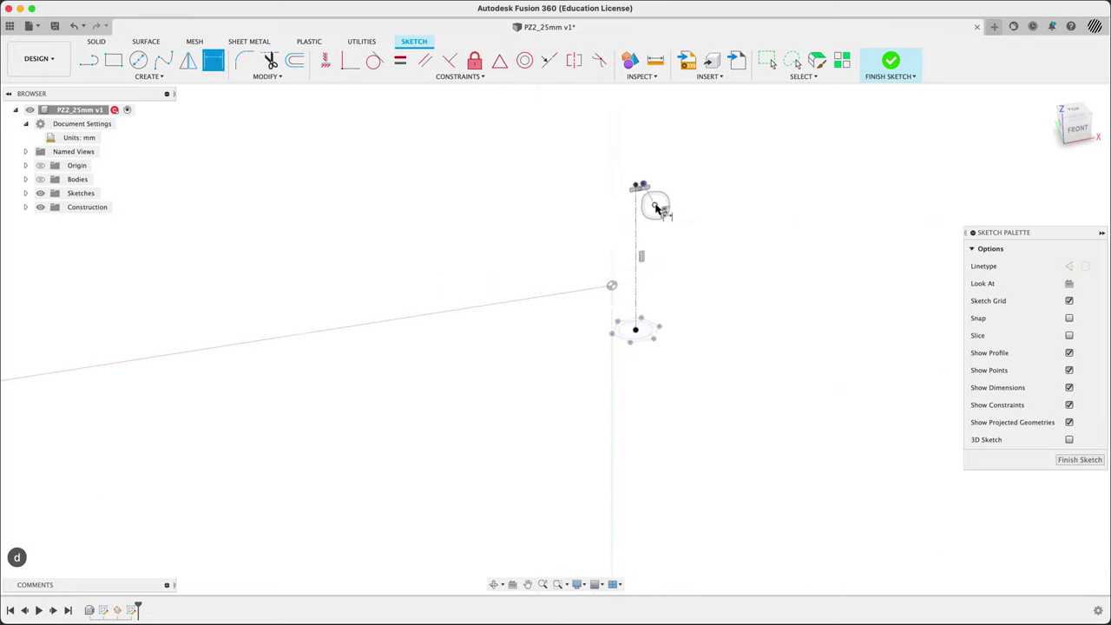
middle_click_drag(657, 208, 592, 204)
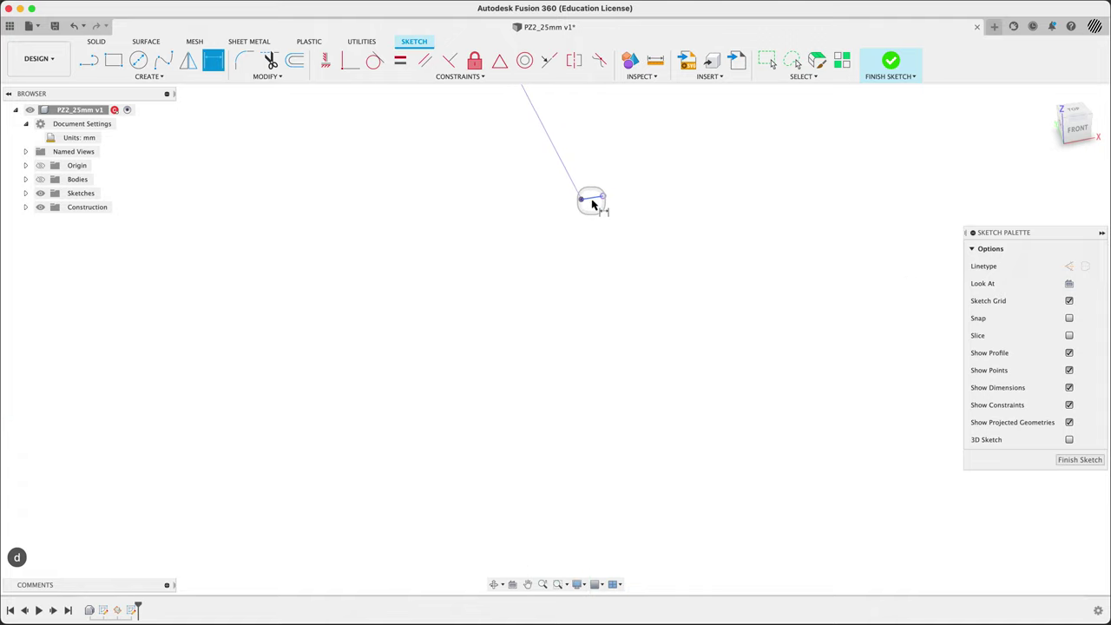
Step: Add a driven Ø5.90 dimension from the slanted line's end to the centerline, placed above
scroll(662, 271, "down", 5)
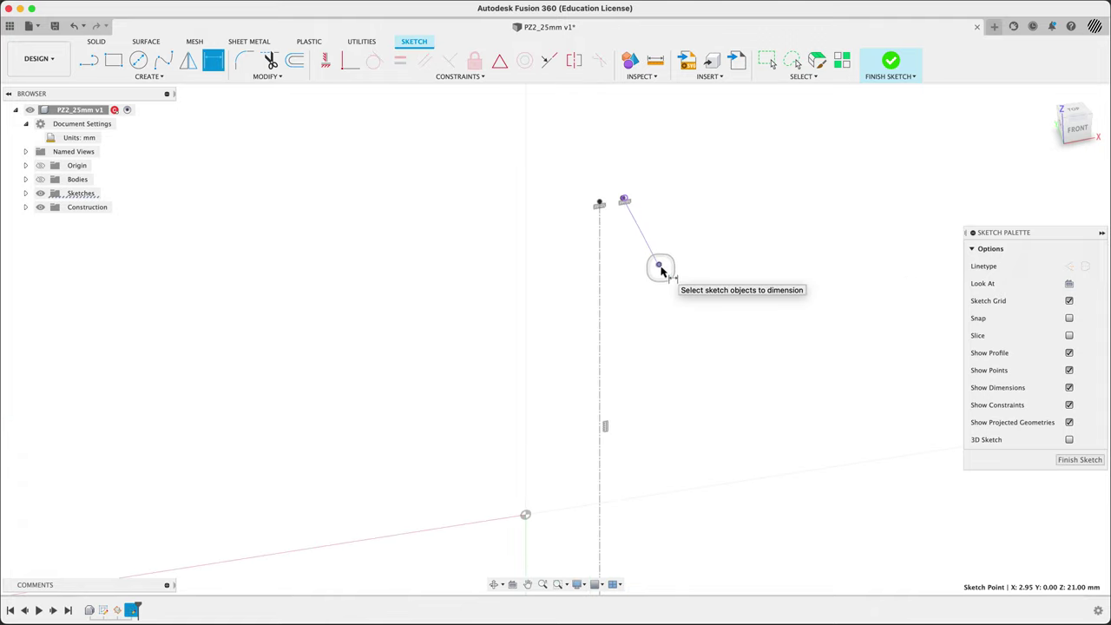
left_click(597, 318)
left_click(584, 304)
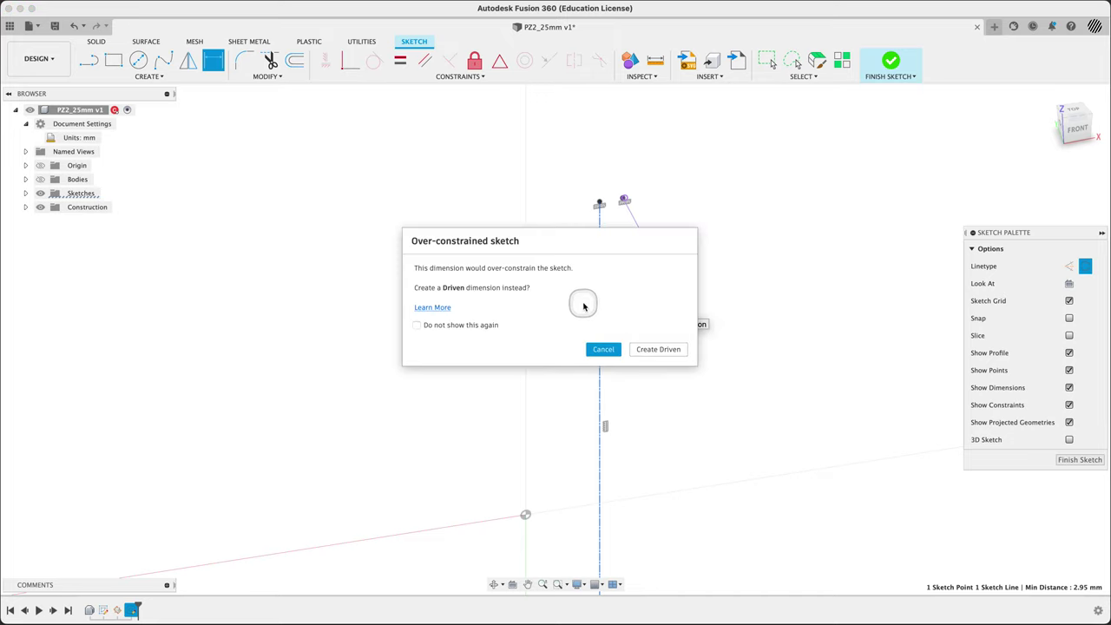
left_click(669, 351)
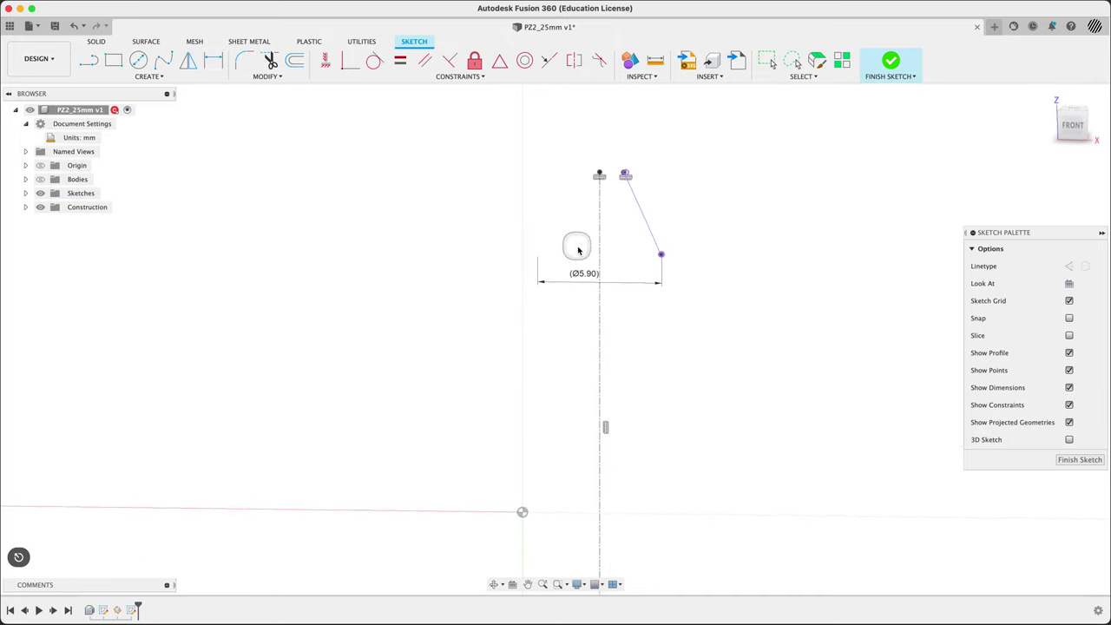
left_click_drag(584, 276, 606, 123)
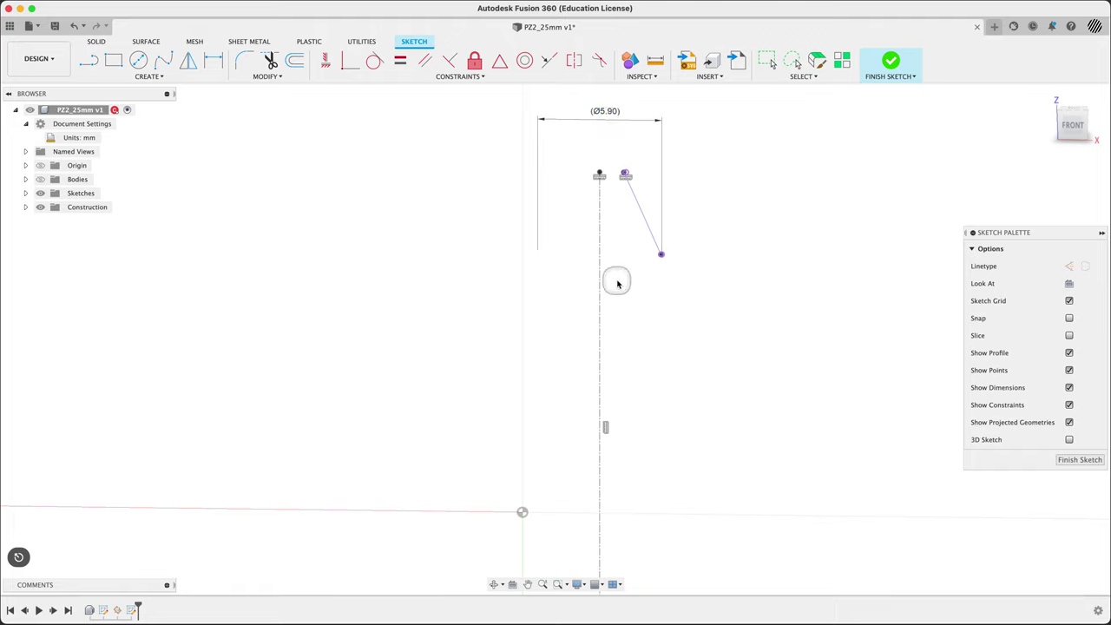
Step: Show the screwdriver-bit body again behind the sketch
scroll(673, 372, "down", 3)
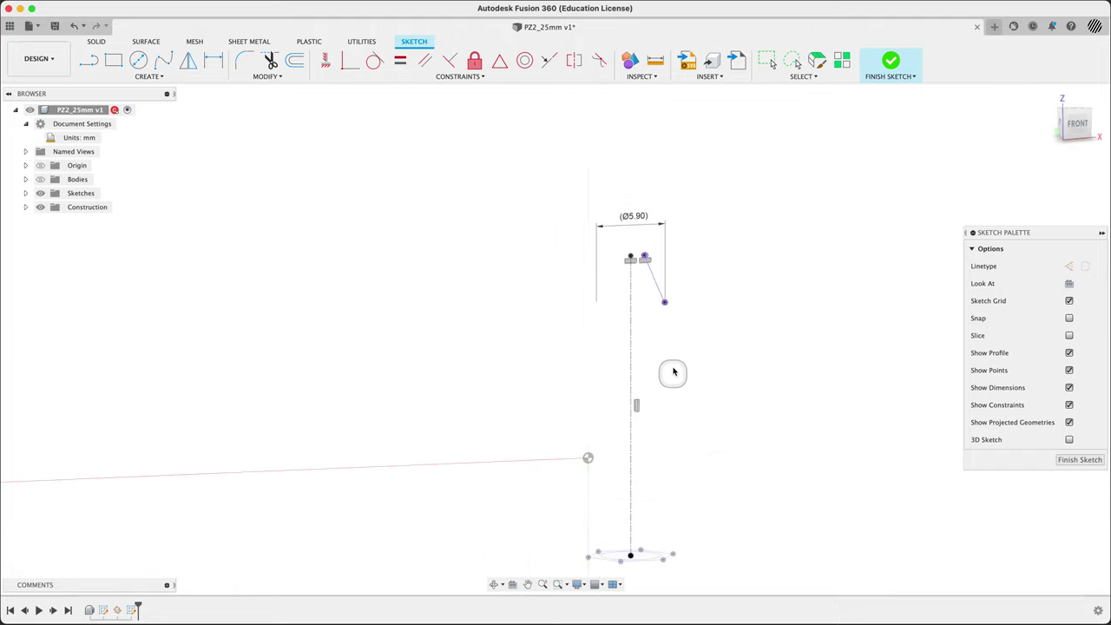
scroll(677, 378, "down", 5)
scroll(679, 399, "up", 5)
middle_click_drag(676, 414, 620, 367)
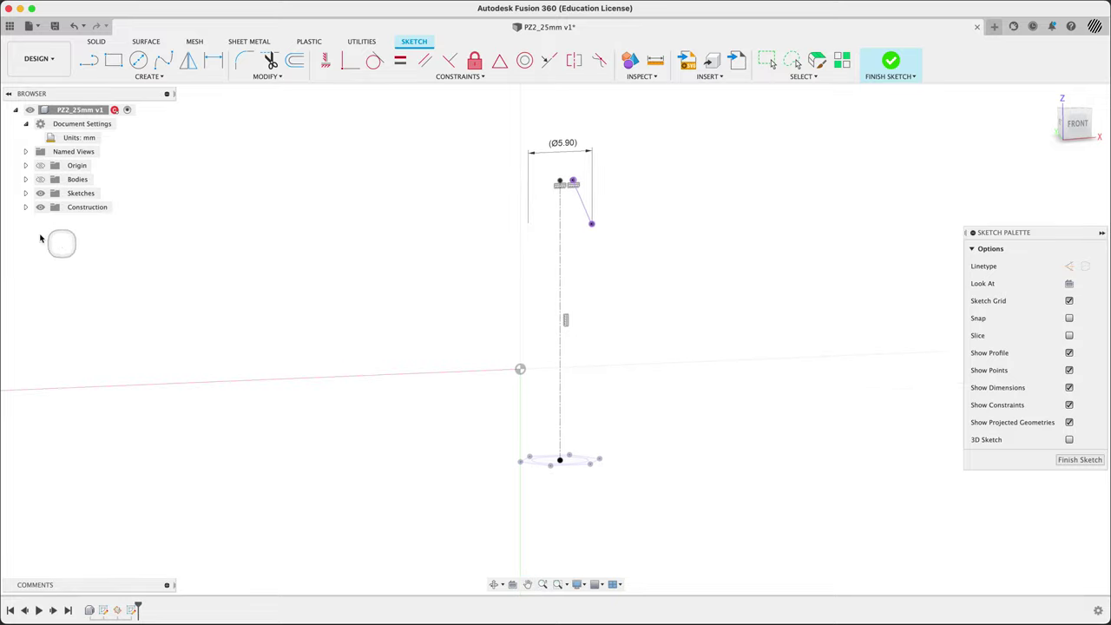
left_click(40, 180)
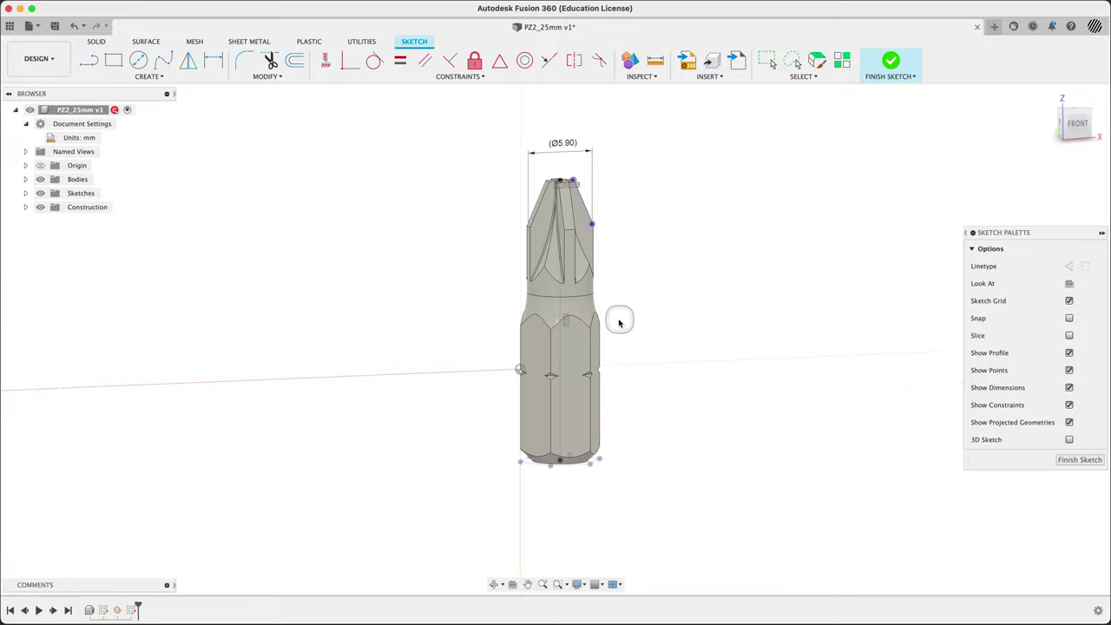
mouse_move(618, 323)
middle_mouse_down("shift")
mouse_move(602, 312)
mouse_move(610, 318)
mouse_move(586, 340)
mouse_move(597, 324)
middle_mouse_up("shift")
Step: Project the bit's tapered face, check it with the body hidden, then undo
scroll(602, 317, "down", 3)
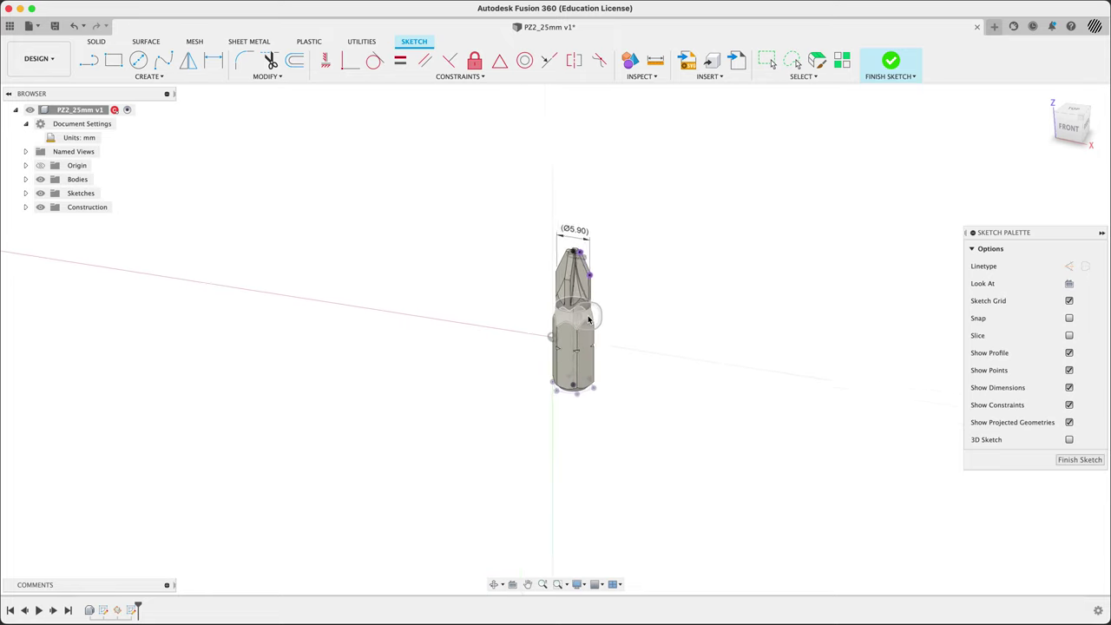
scroll(588, 319, "up", 6)
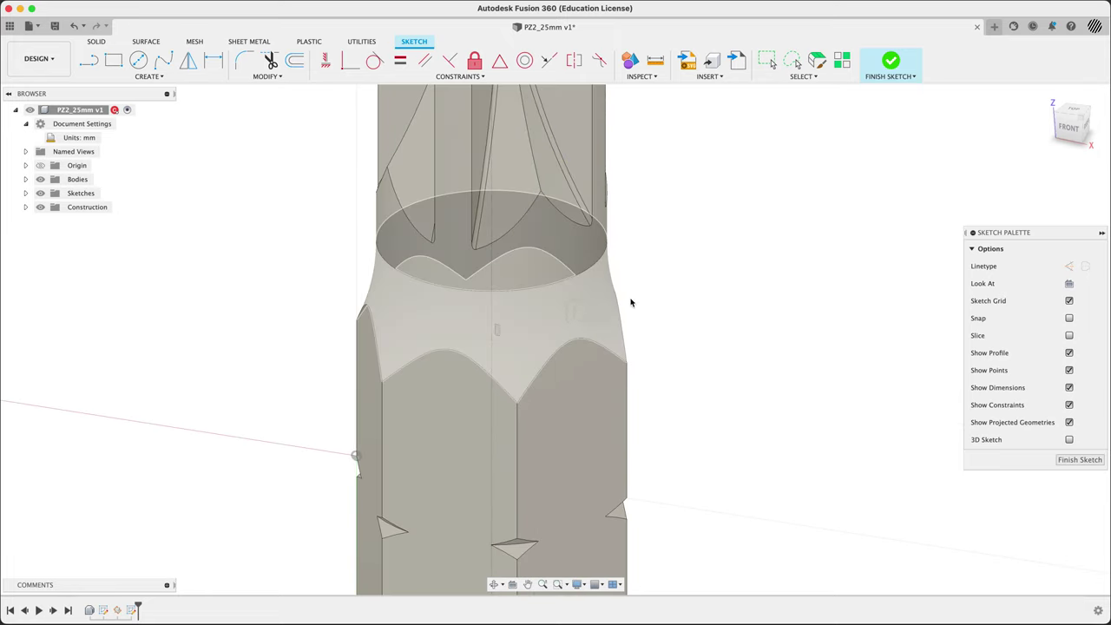
key("p")
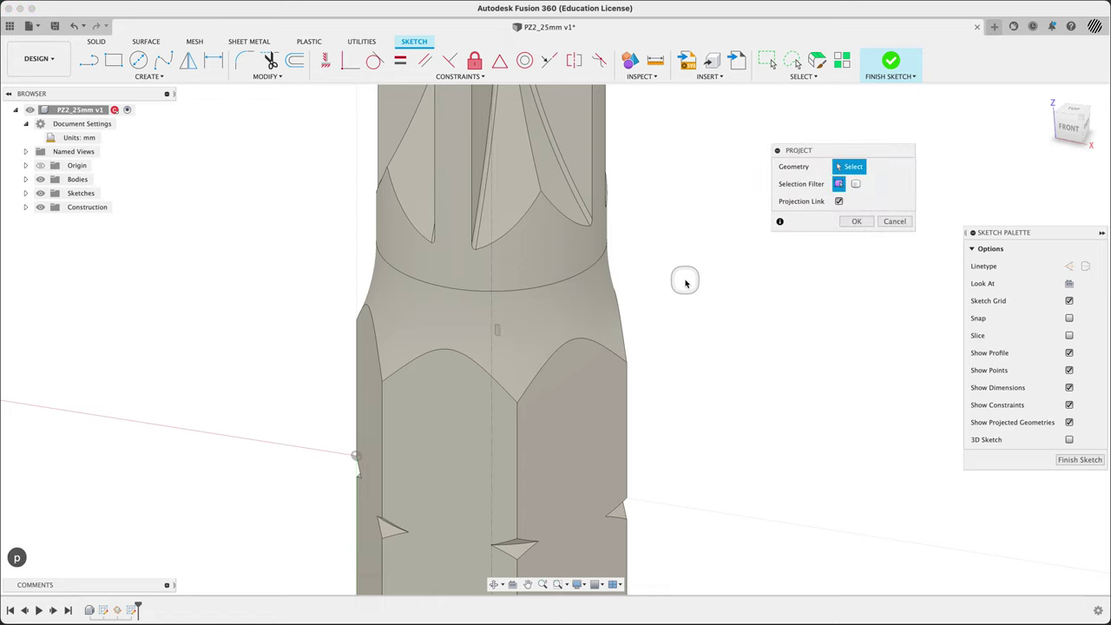
left_click(601, 306)
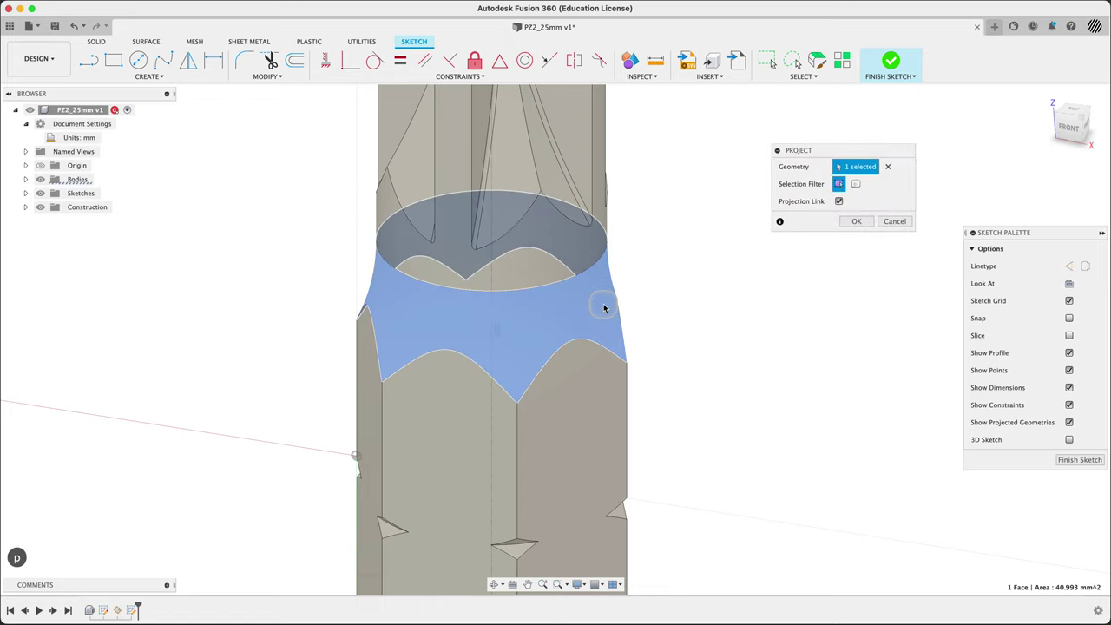
left_click(868, 224)
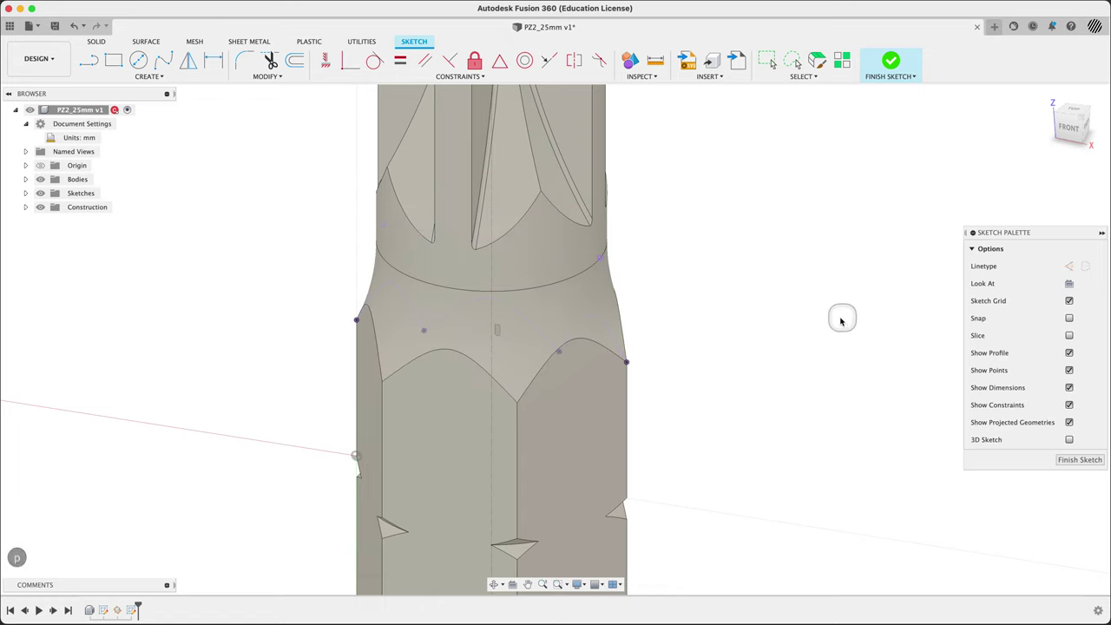
left_click(40, 179)
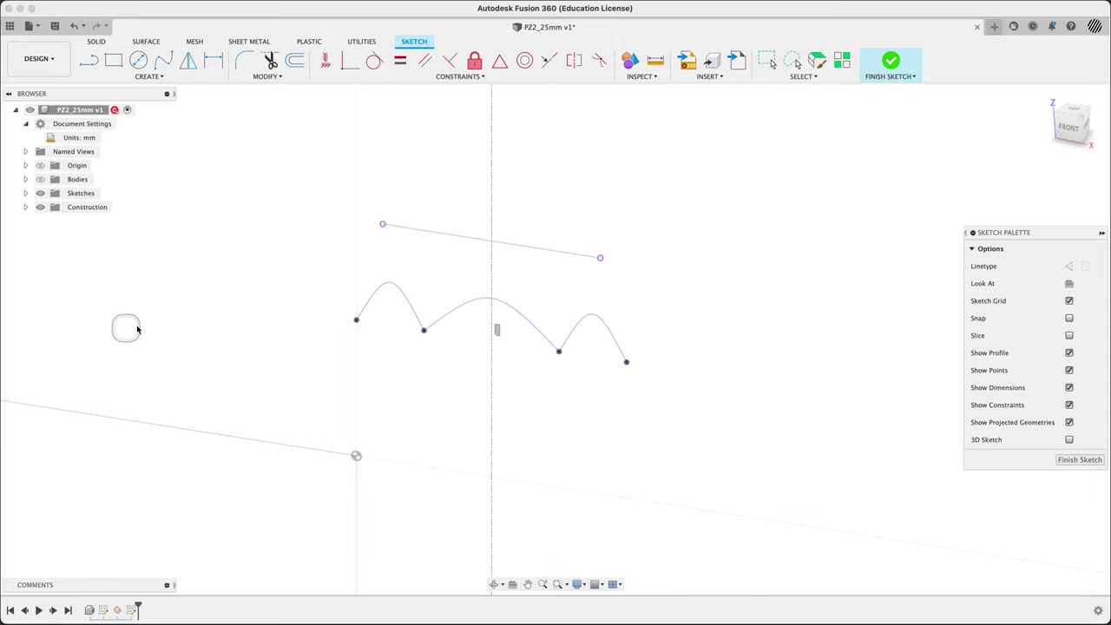
mouse_move(122, 322)
middle_mouse_down("shift")
mouse_move(180, 311)
mouse_move(136, 320)
middle_mouse_up("shift")
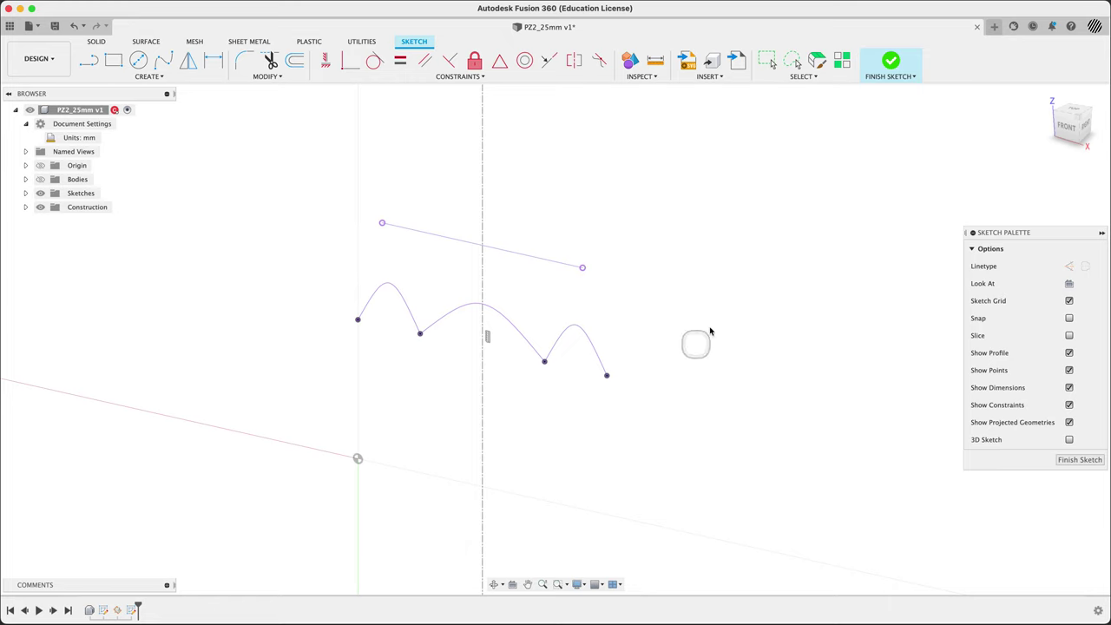
key("super+z")
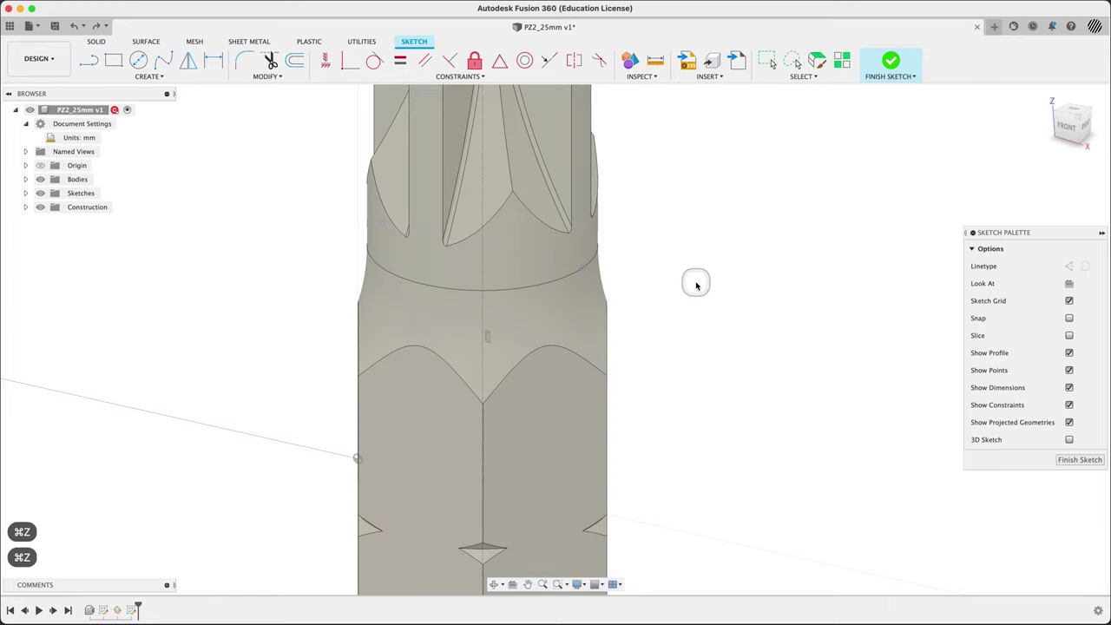
Step: Intersect the hex-section face with the sketch plane, then hide the body and view Front
left_click(157, 77)
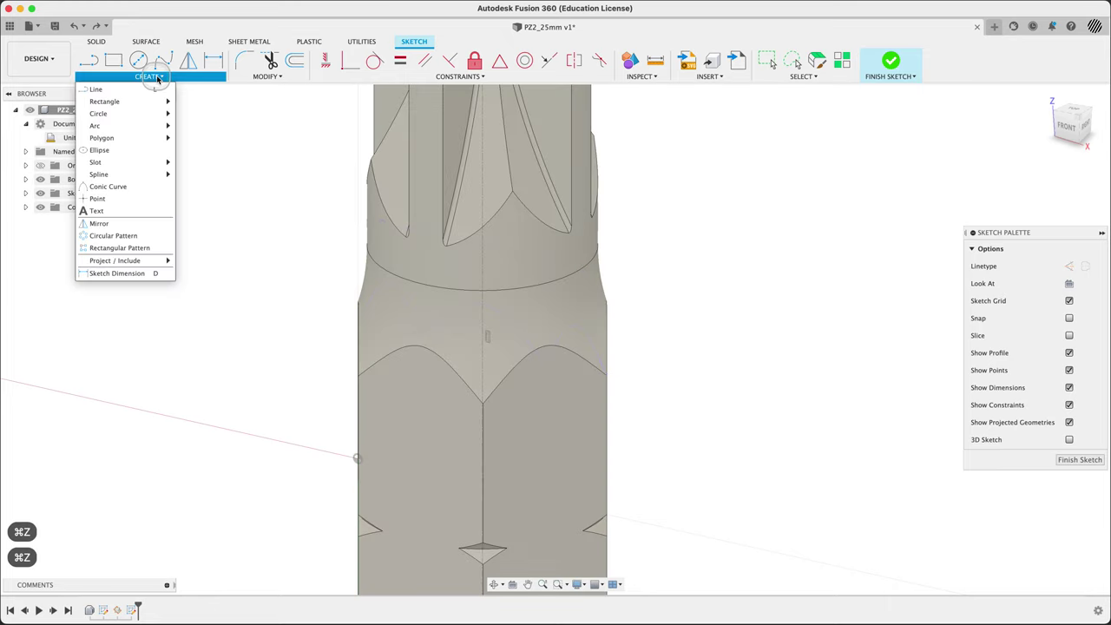
mouse_move(138, 261)
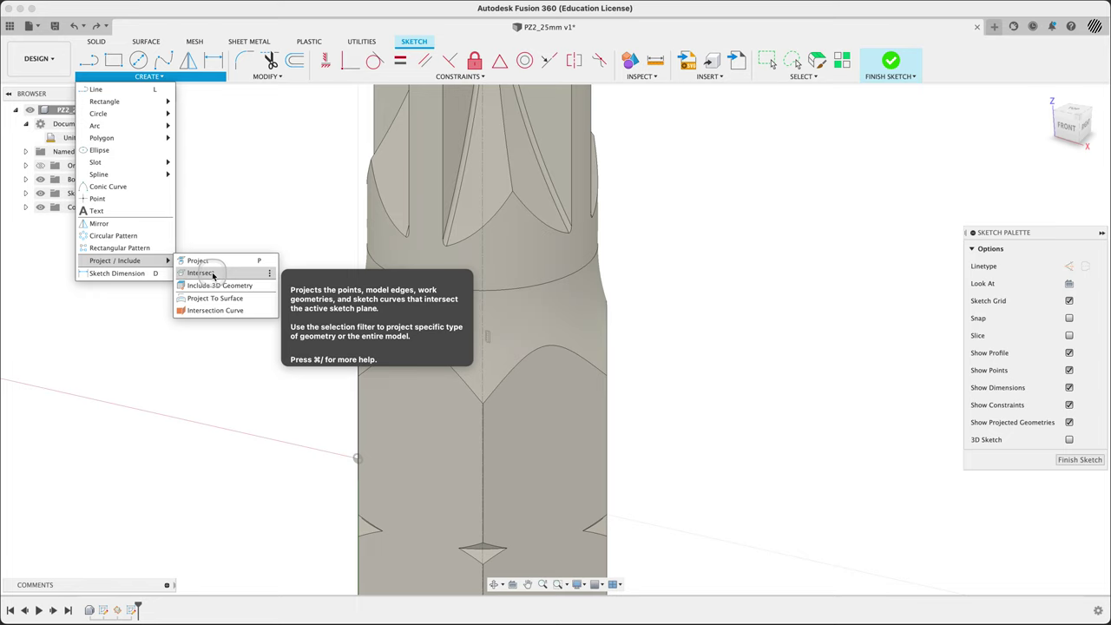
left_click(213, 276)
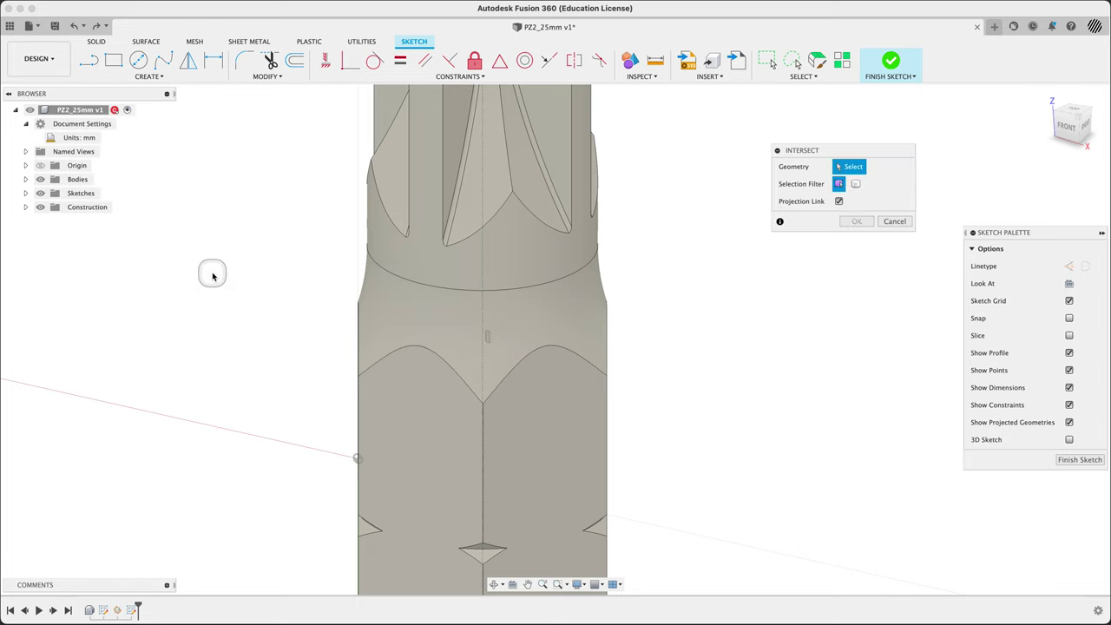
left_click(588, 316)
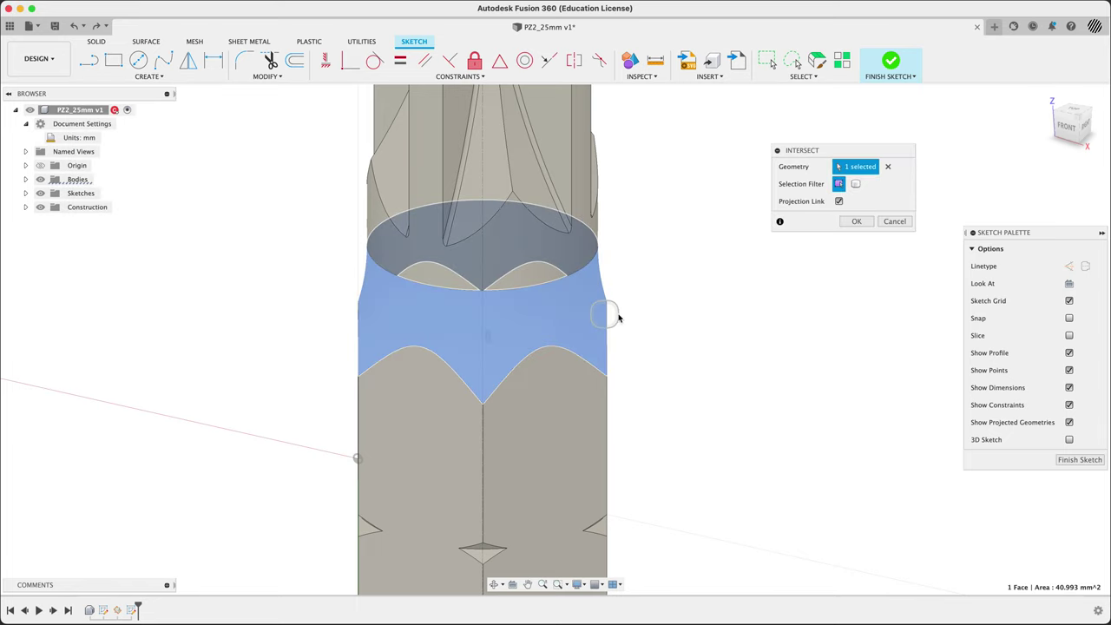
left_click(855, 221)
middle_click_drag(710, 328, 246, 213, "shift")
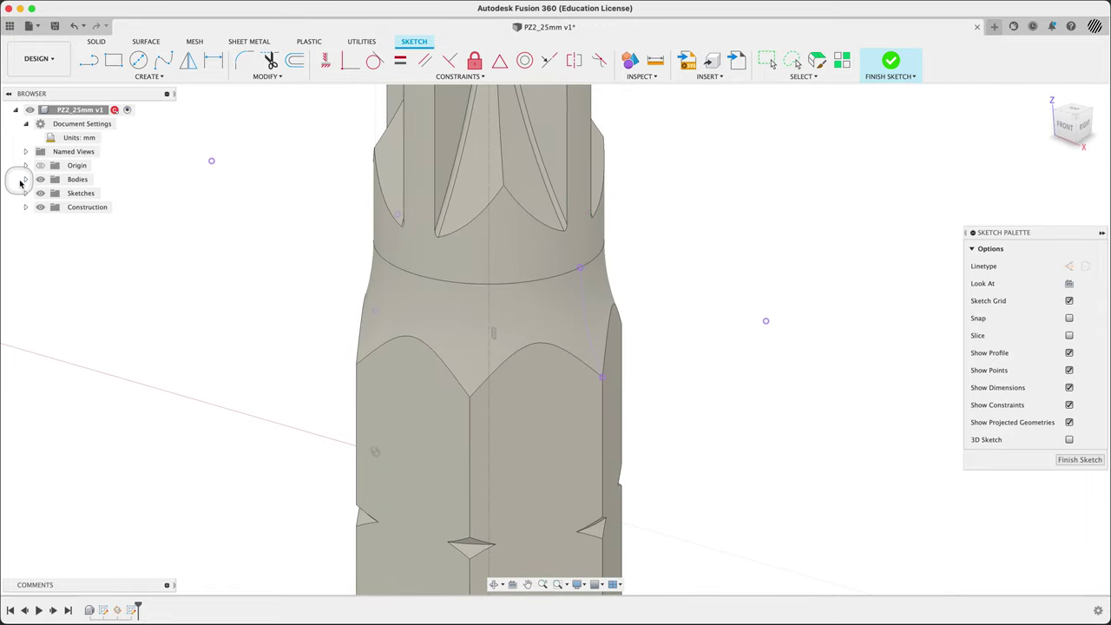
left_click(40, 179)
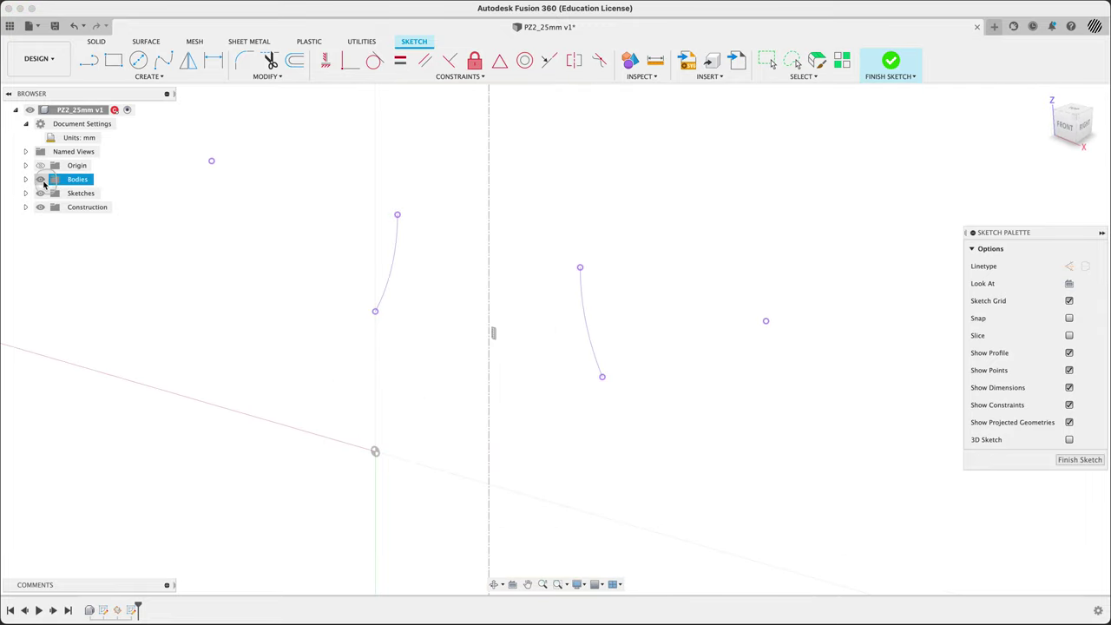
left_click(1066, 128)
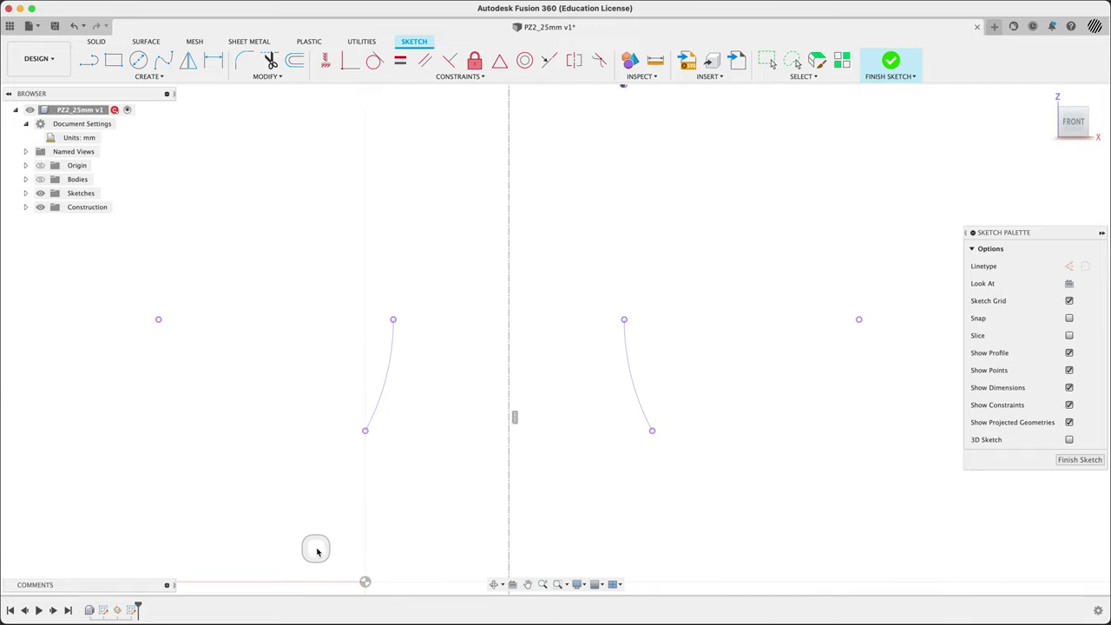
mouse_move(317, 551)
middle_mouse_down("shift")
mouse_move(709, 300)
mouse_move(694, 365)
mouse_move(657, 228)
mouse_move(617, 255)
middle_mouse_up("shift")
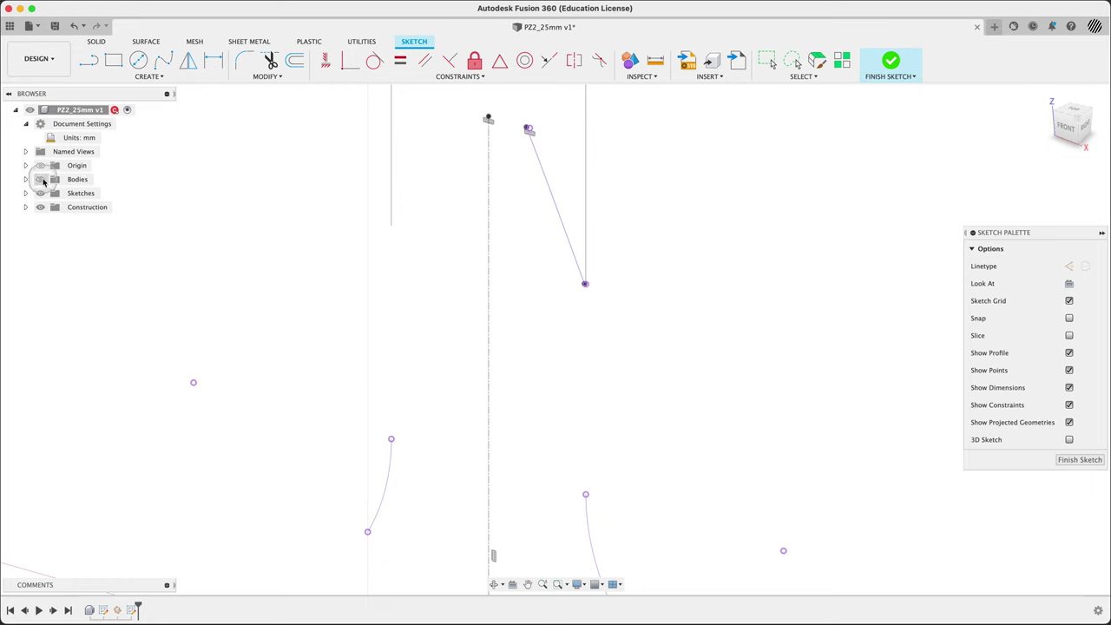
Step: Pin Intersect via the 'sint' search and intersect the slanted tip face into a line
left_click(40, 179)
type("s")
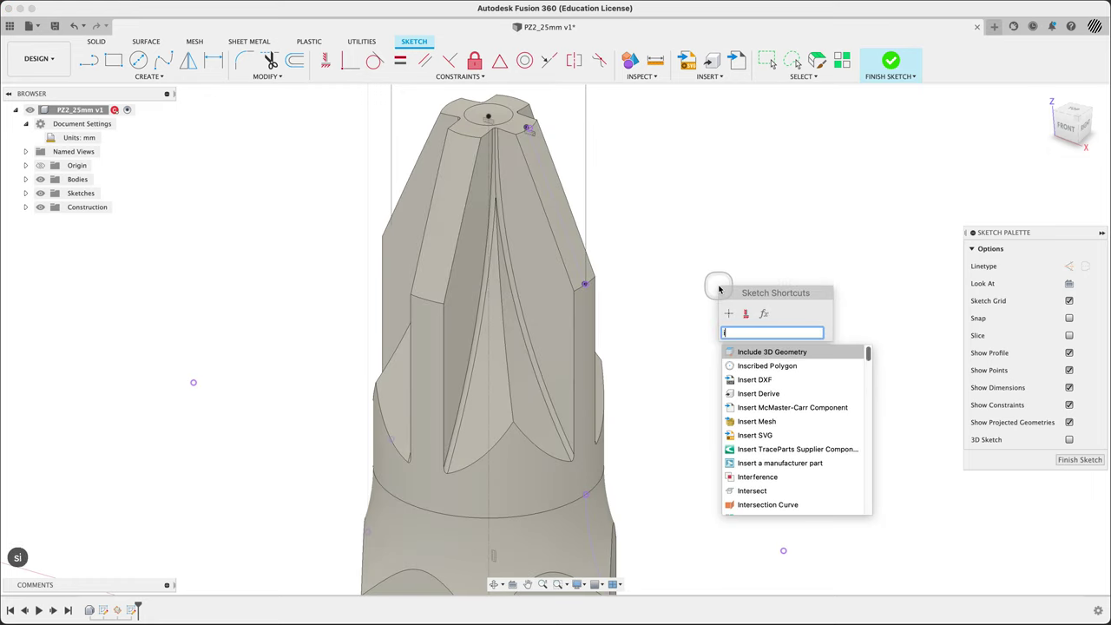
type("int")
left_click(758, 365)
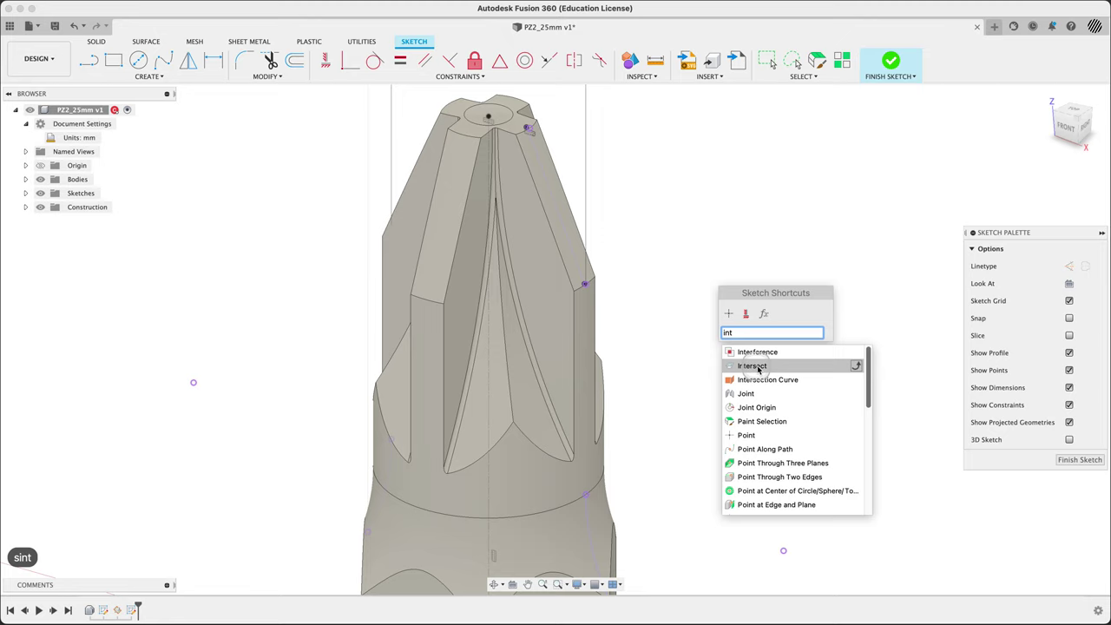
left_click(856, 366)
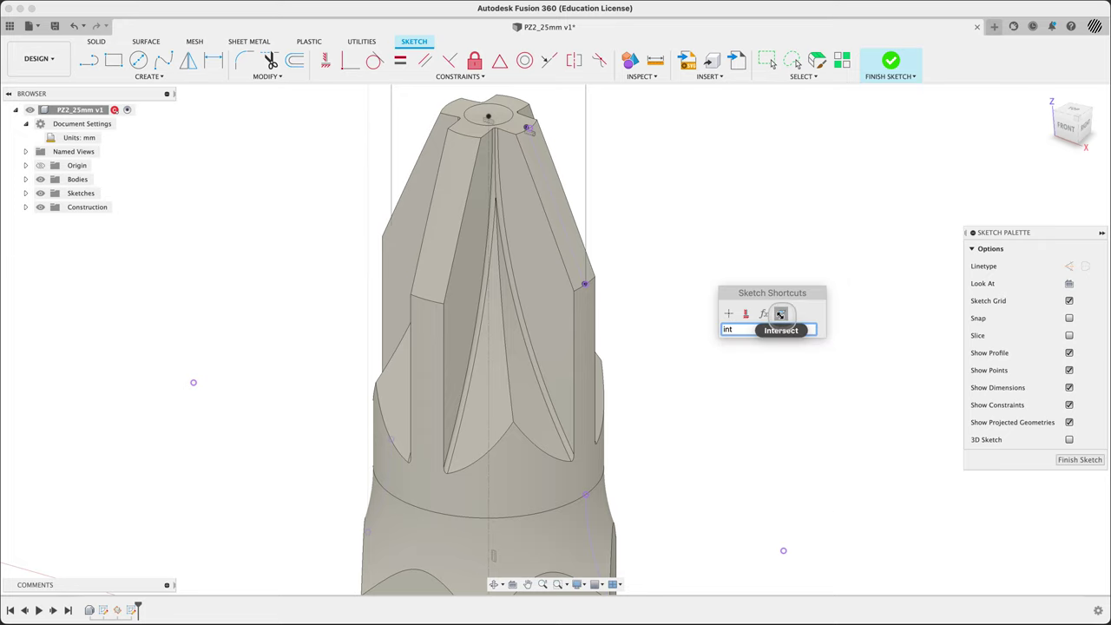
left_click(780, 314)
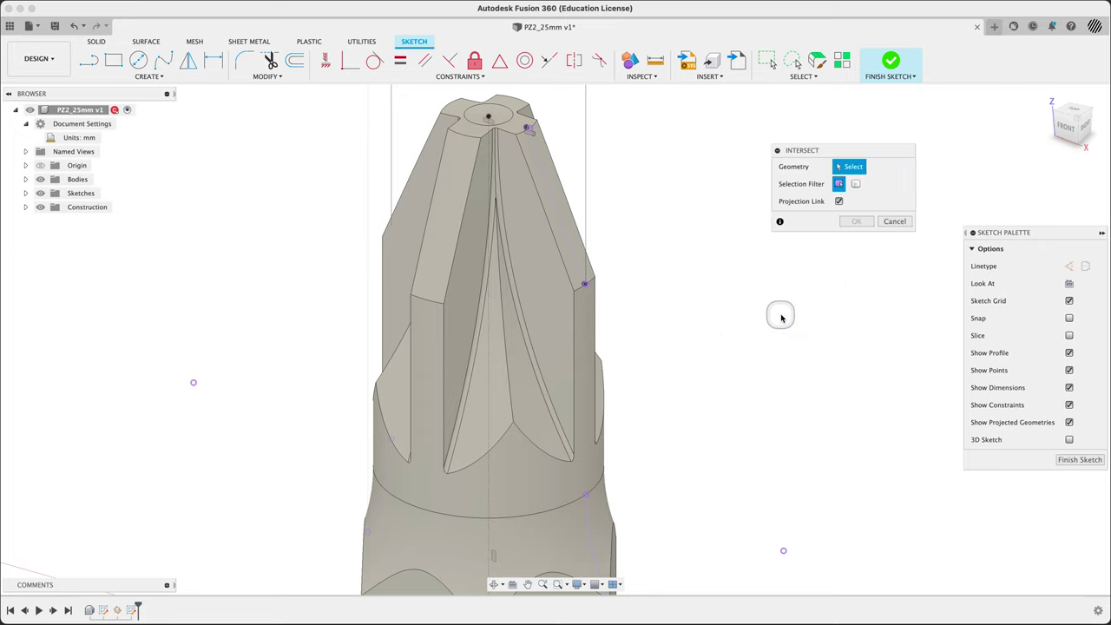
left_click(561, 199)
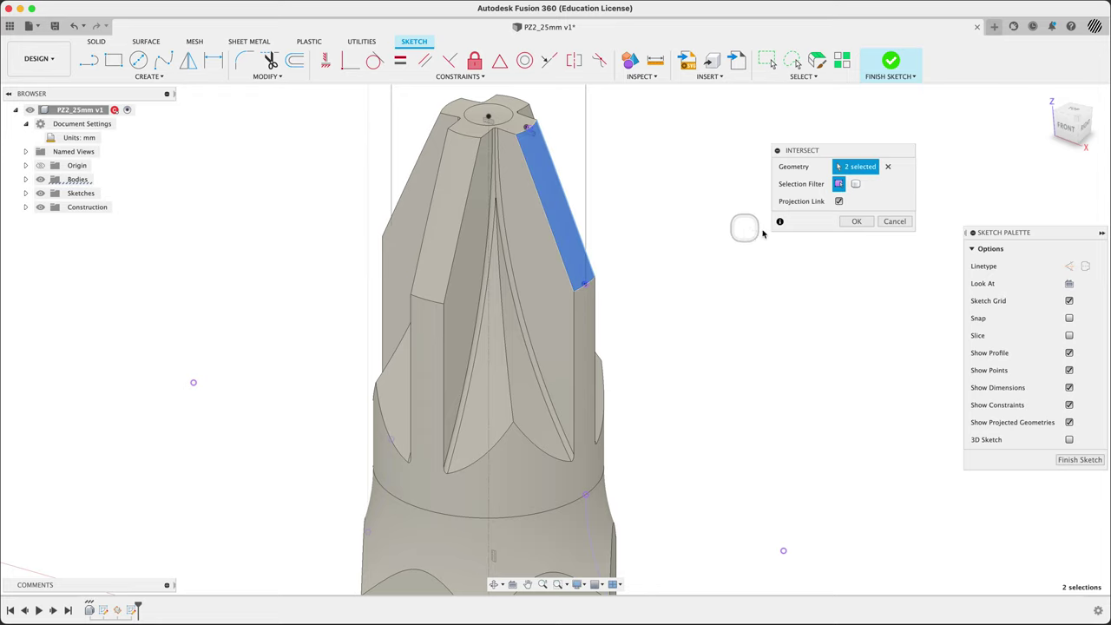
left_click(858, 222)
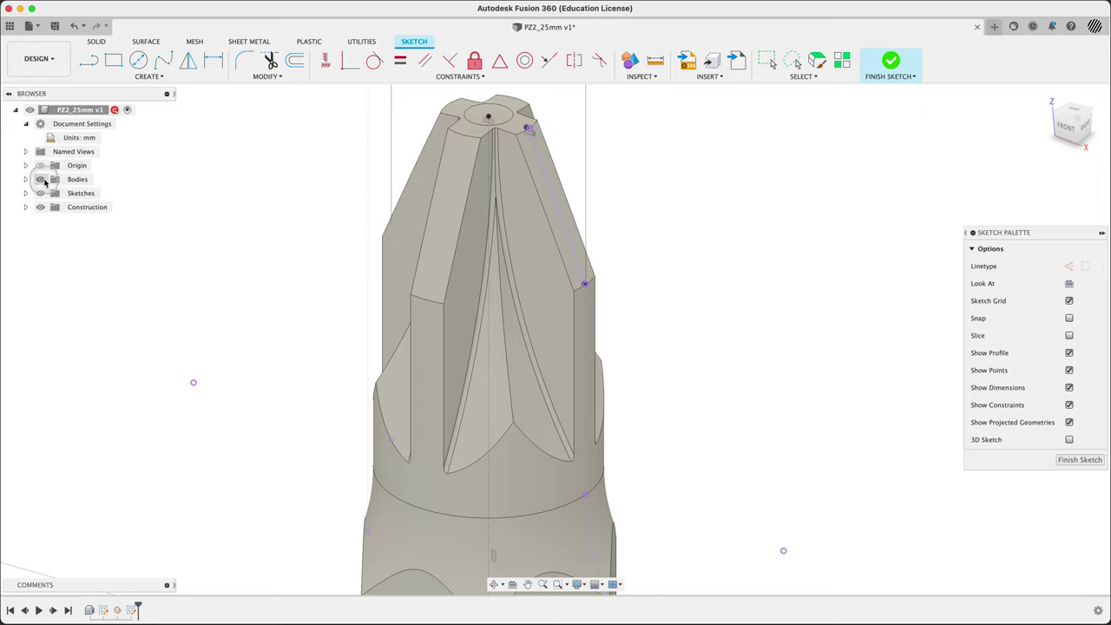
left_click(41, 180)
mouse_move(191, 235)
middle_mouse_down("shift")
mouse_move(208, 231)
mouse_move(209, 246)
middle_mouse_up("shift")
Step: Window-select and delete the old spline and sketch lines near the endpoint
scroll(576, 144, "up", 10)
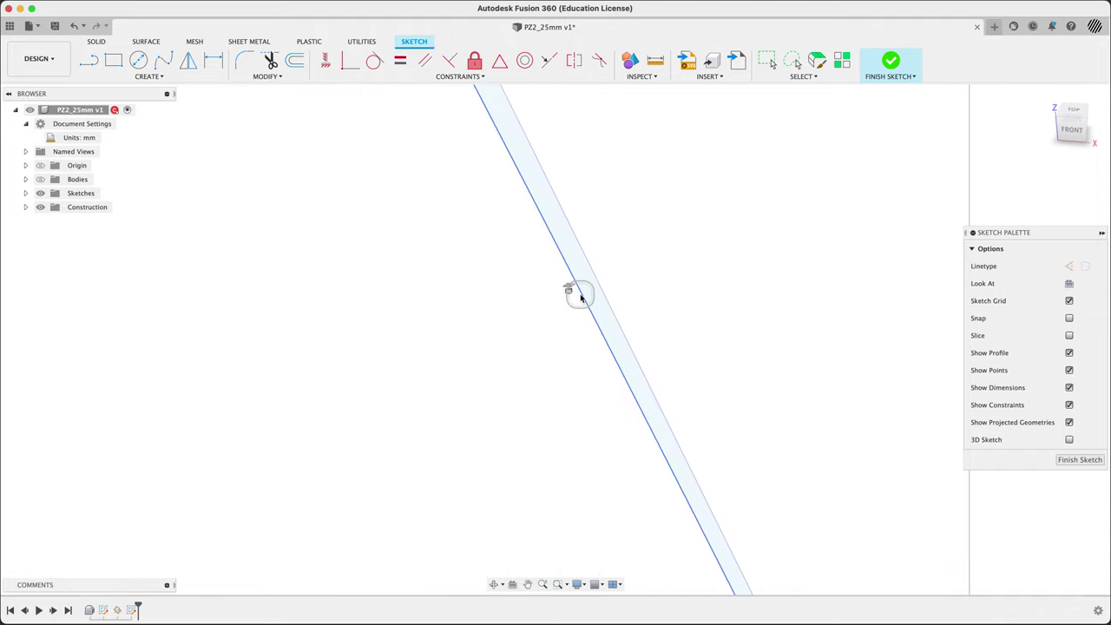
left_click(582, 298)
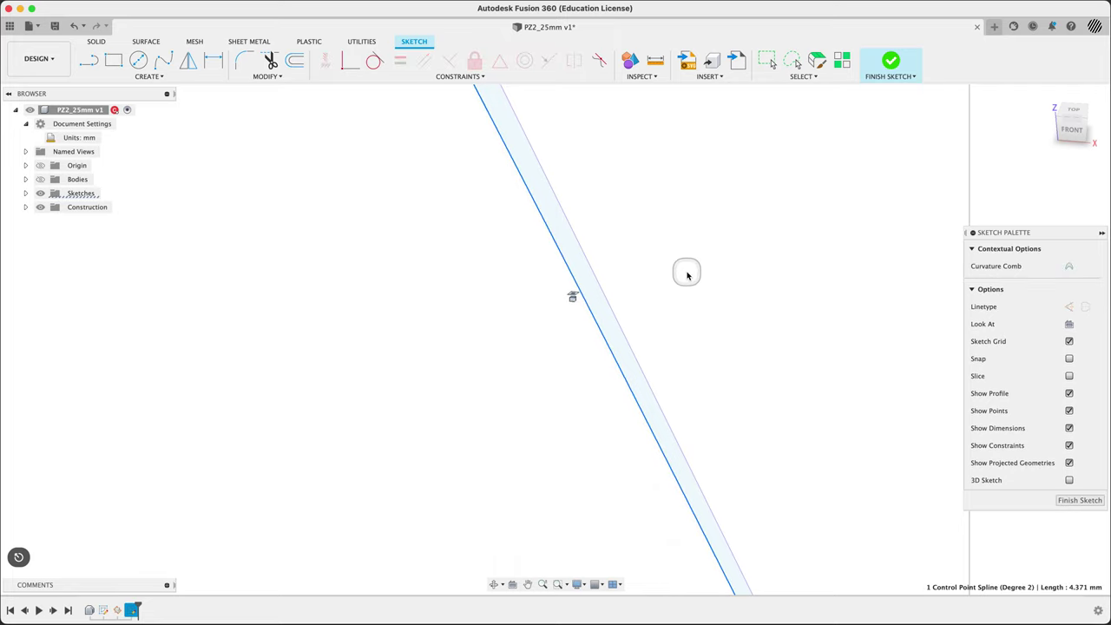
left_click(686, 275)
left_click(587, 309)
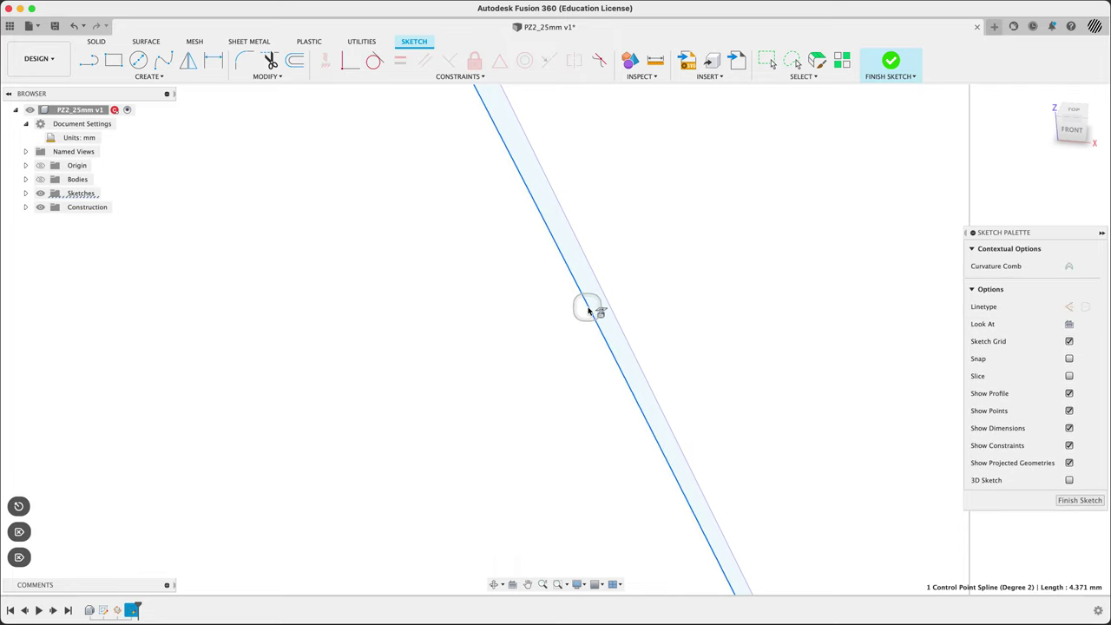
key("Escape")
scroll(691, 301, "down", 3)
scroll(691, 300, "down", 2)
scroll(642, 237, "up", 5)
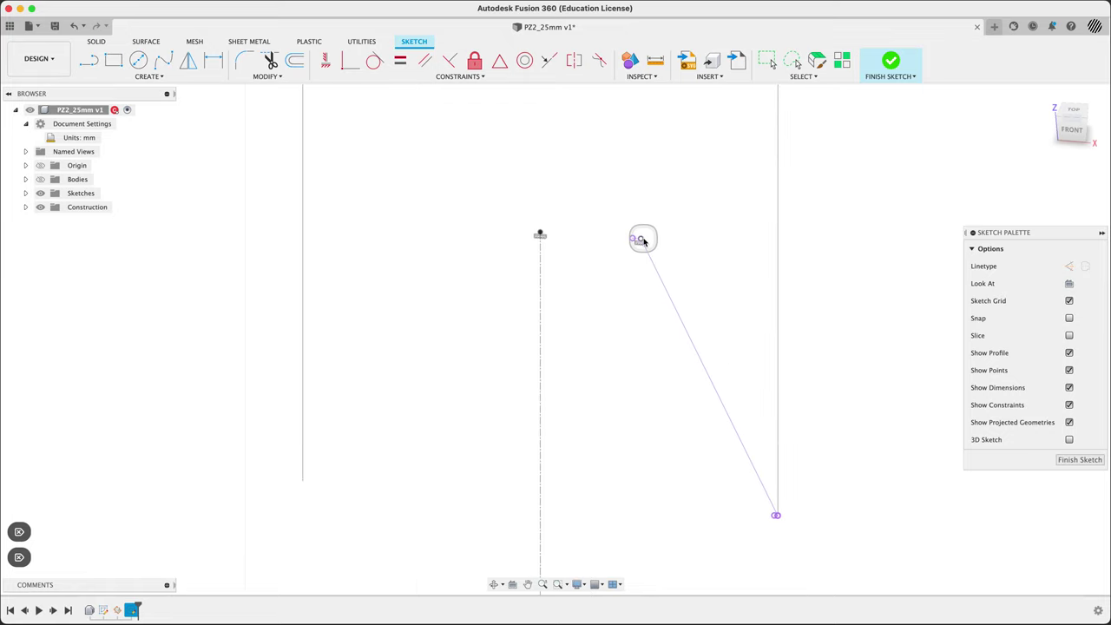
scroll(603, 224, "down", 3)
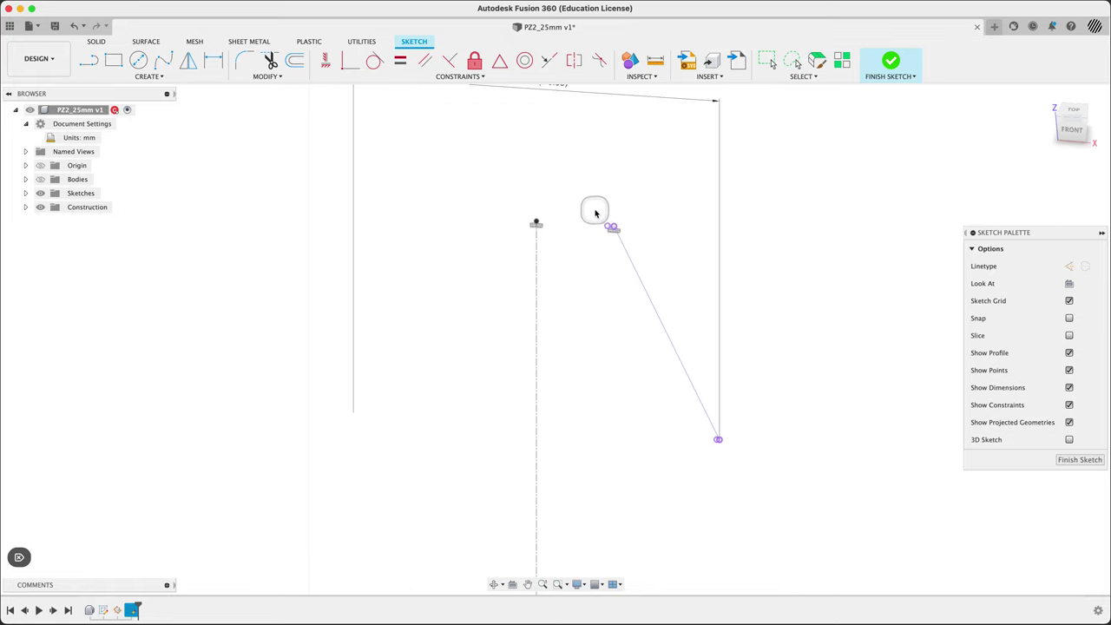
left_click_drag(596, 208, 800, 522)
key("Delete")
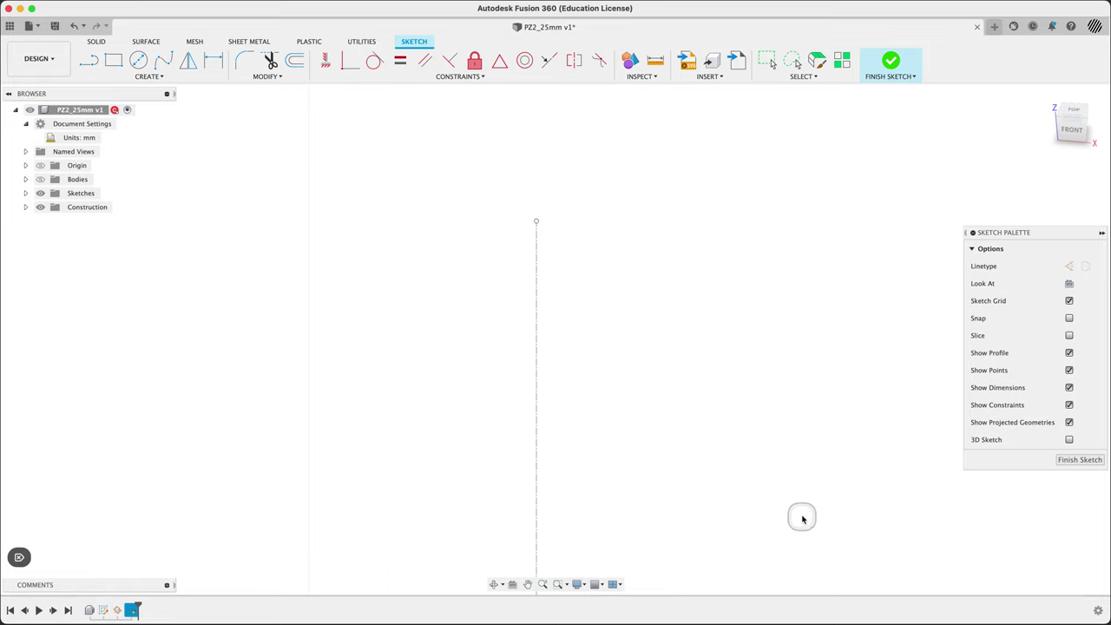
Step: Intersect the bit's slanted side face into the sketch, then hide the body
left_click(41, 179)
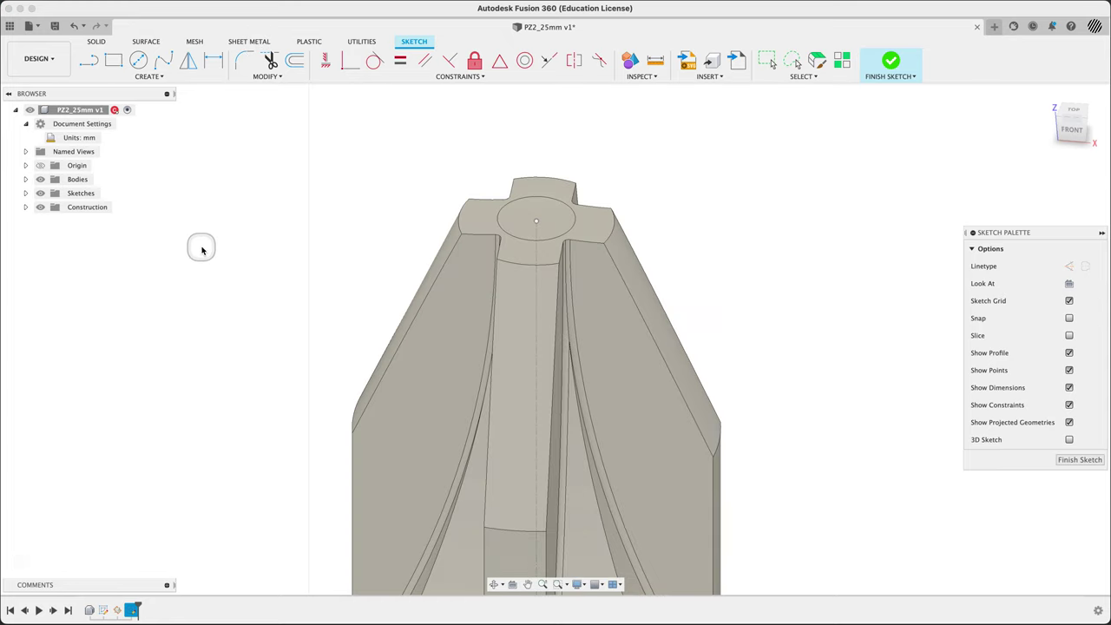
key("s")
left_click(247, 275)
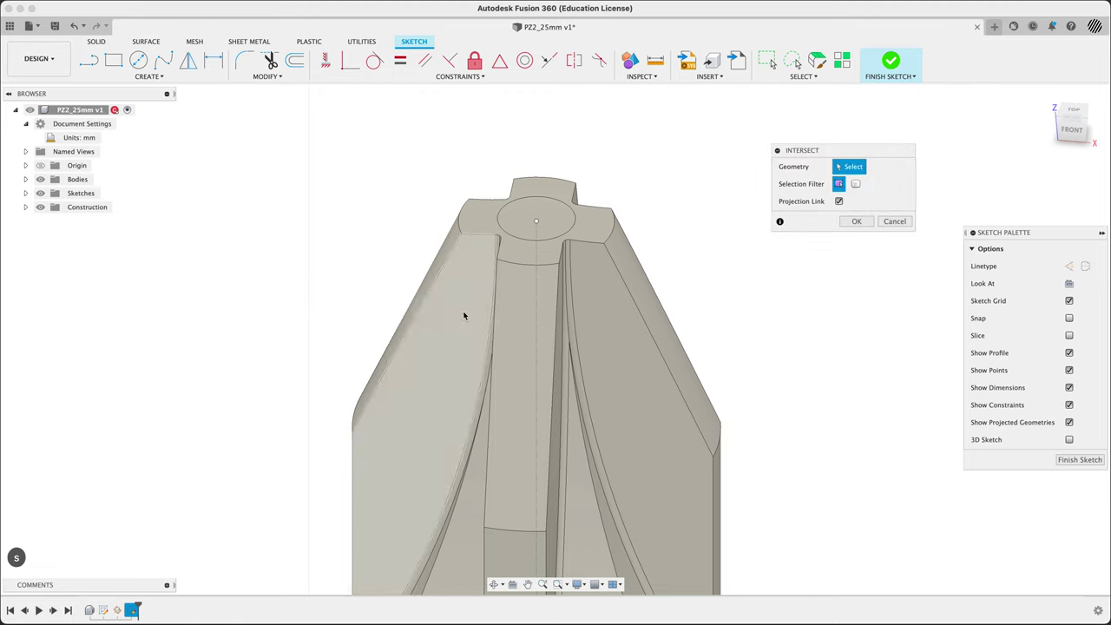
left_click(666, 314)
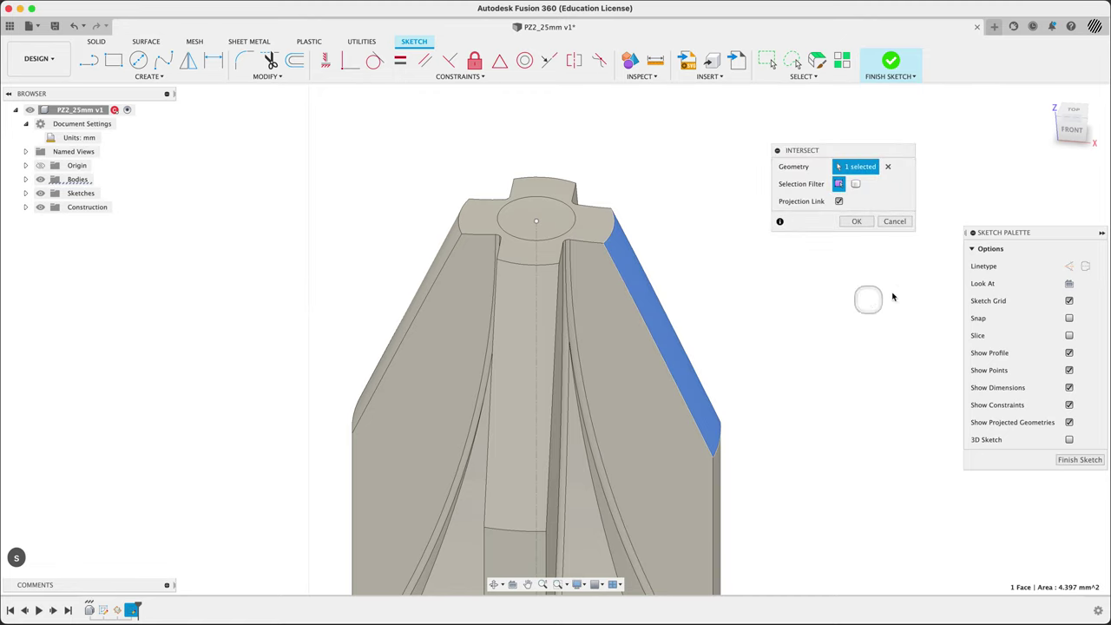
left_click(857, 222)
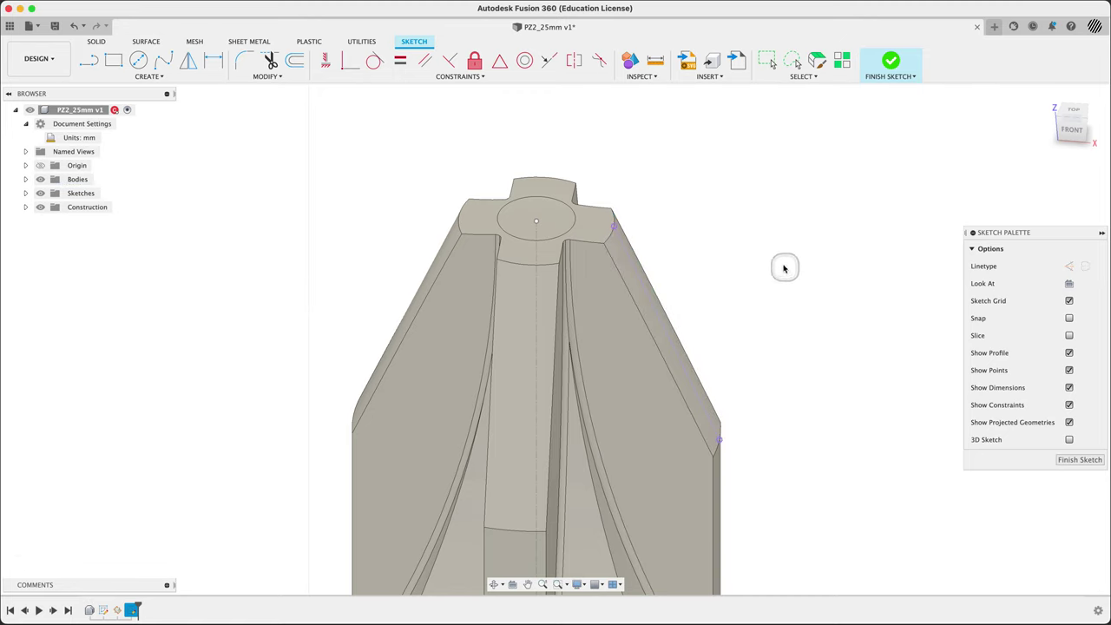
left_click(40, 178)
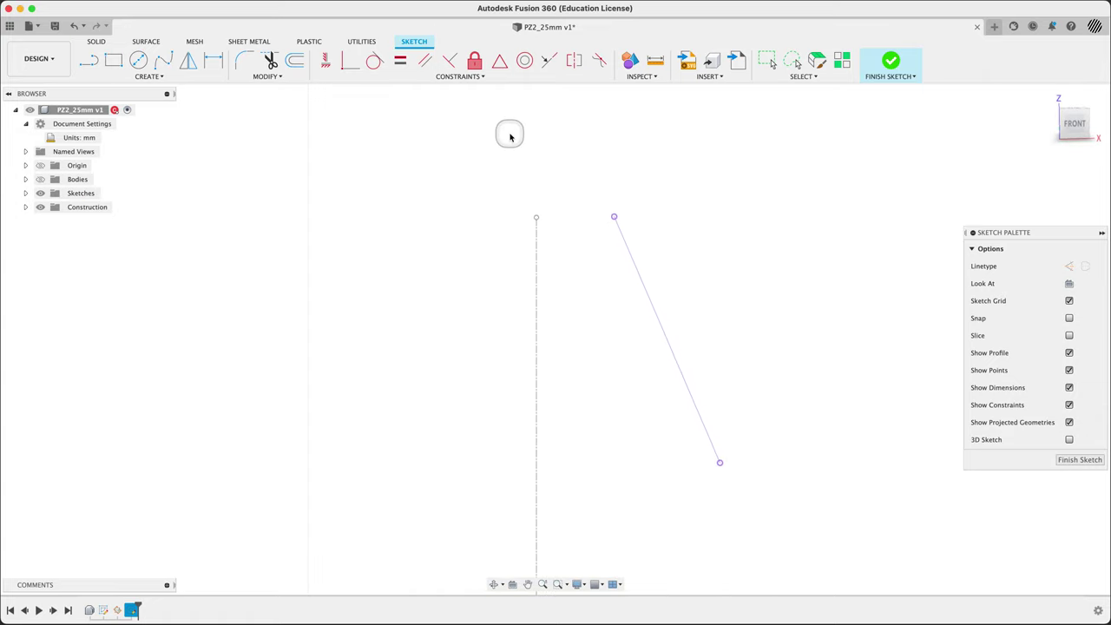
Step: Make the slanted line's top end coincident with the centerline's top point
left_click(327, 63)
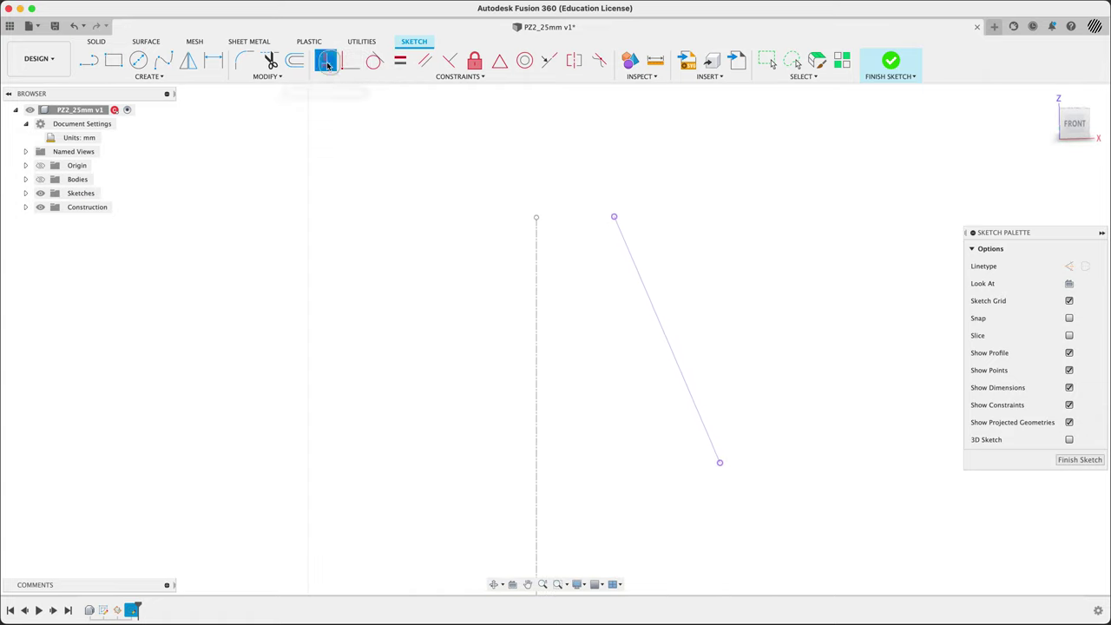
left_click(537, 217)
left_click(614, 219)
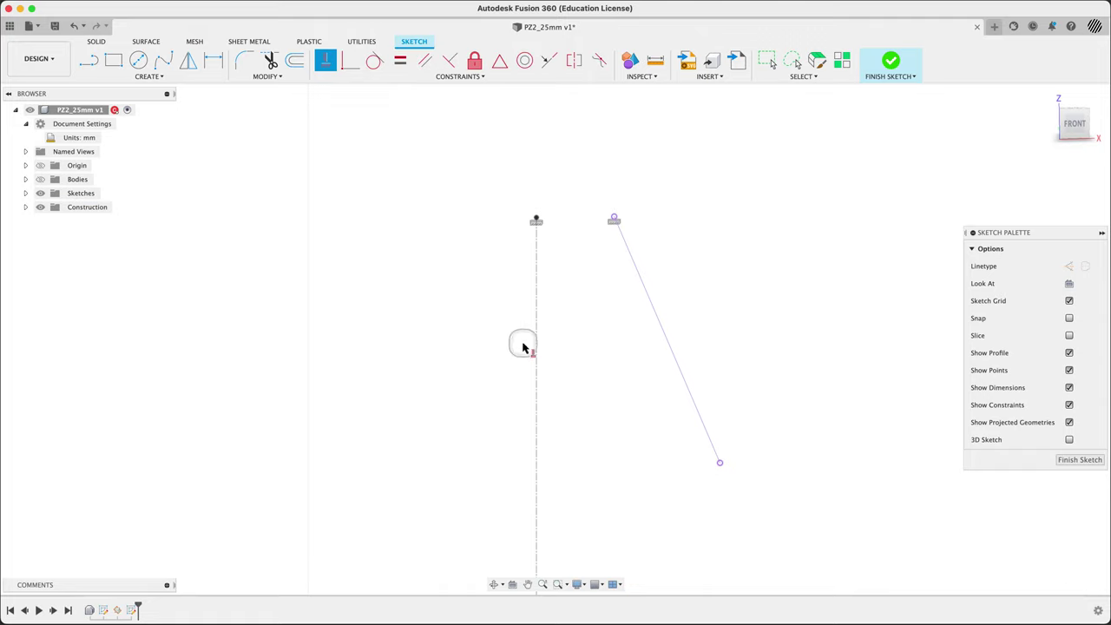
scroll(455, 271, "down", 5)
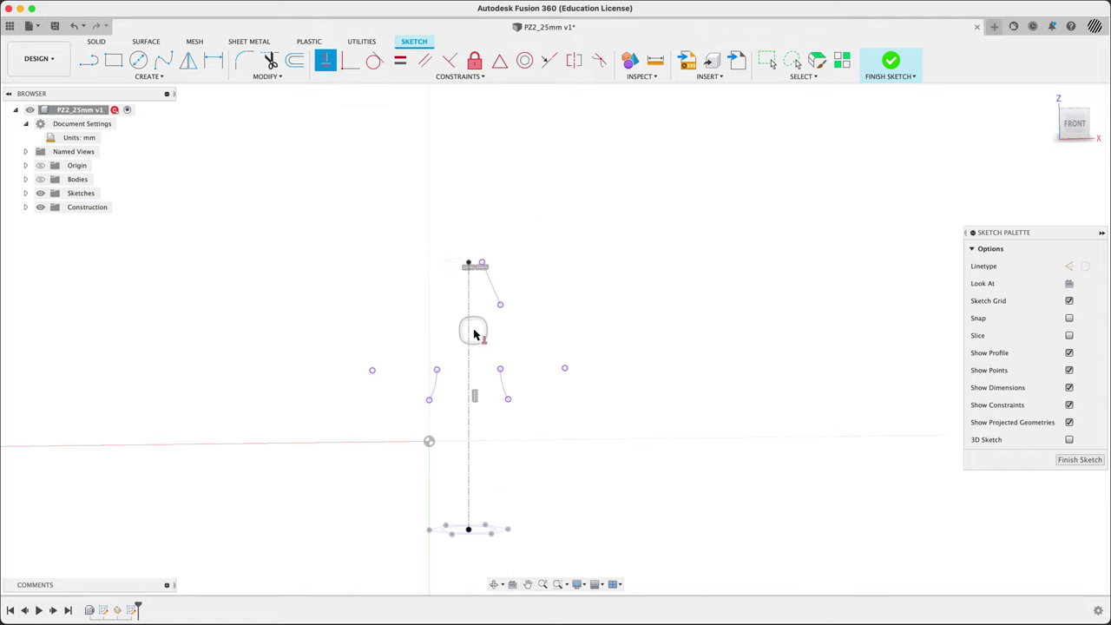
scroll(469, 325, "up", 3)
Step: Draw a vertical line straight down from the slanted line's lower end
left_click(88, 60)
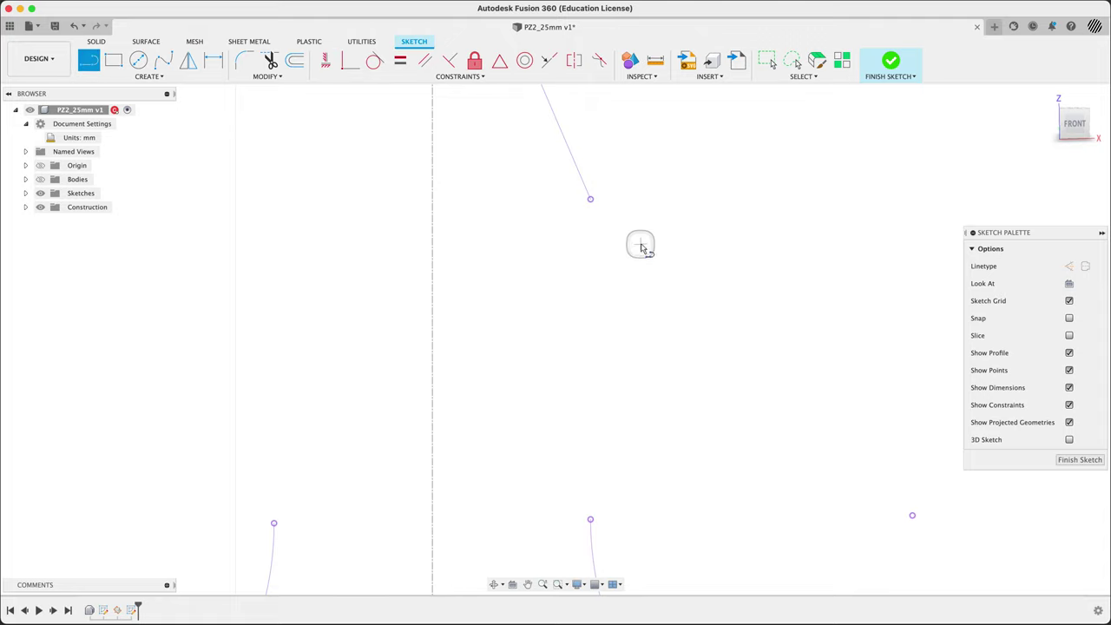
left_click(589, 201)
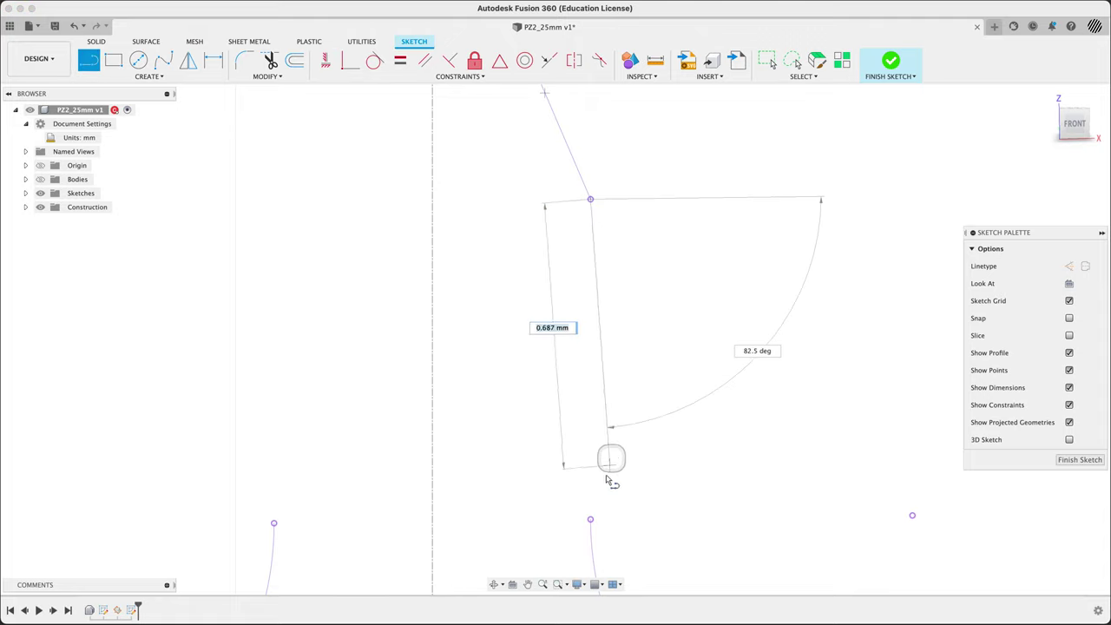
left_click(590, 519)
key("Escape")
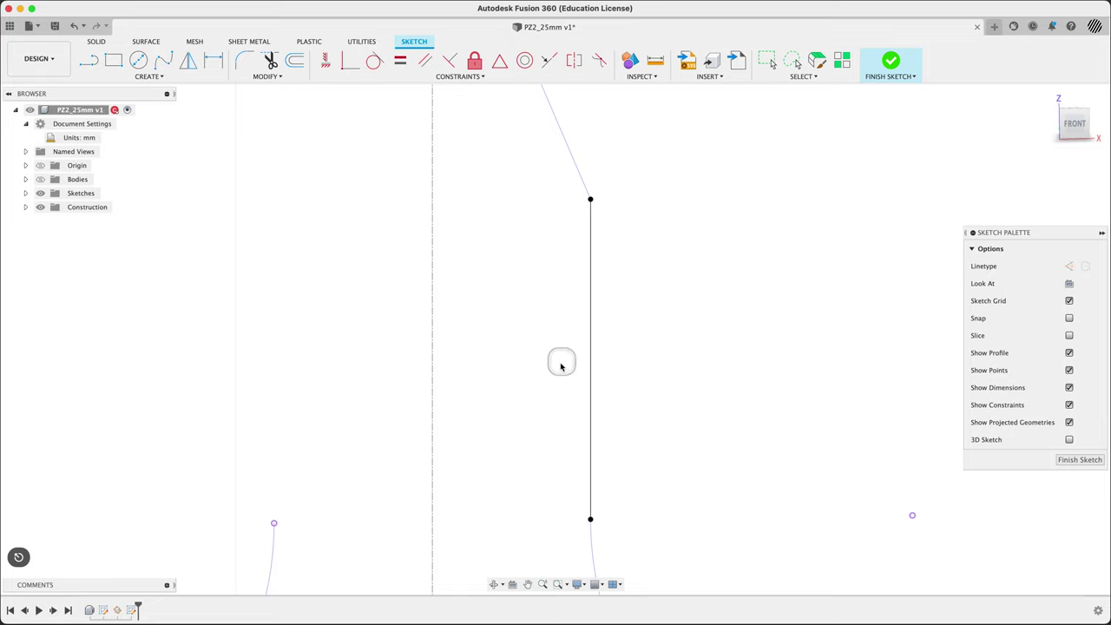
scroll(767, 347, "down", 2)
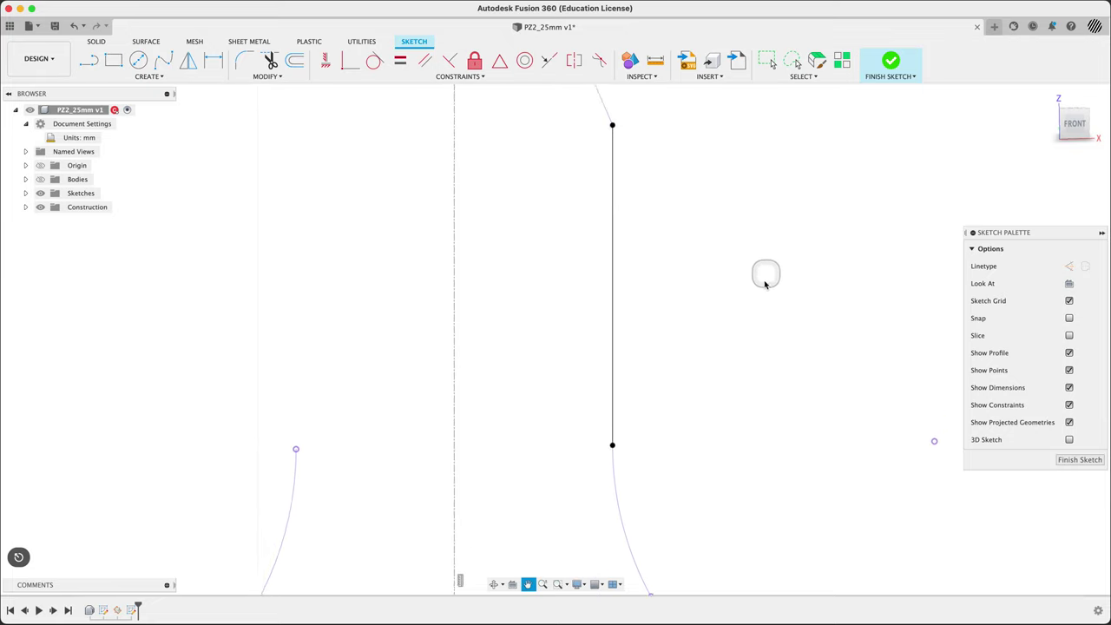
Step: Measure the vertical line between its endpoints, confirming 6.00 mm
left_click(655, 60)
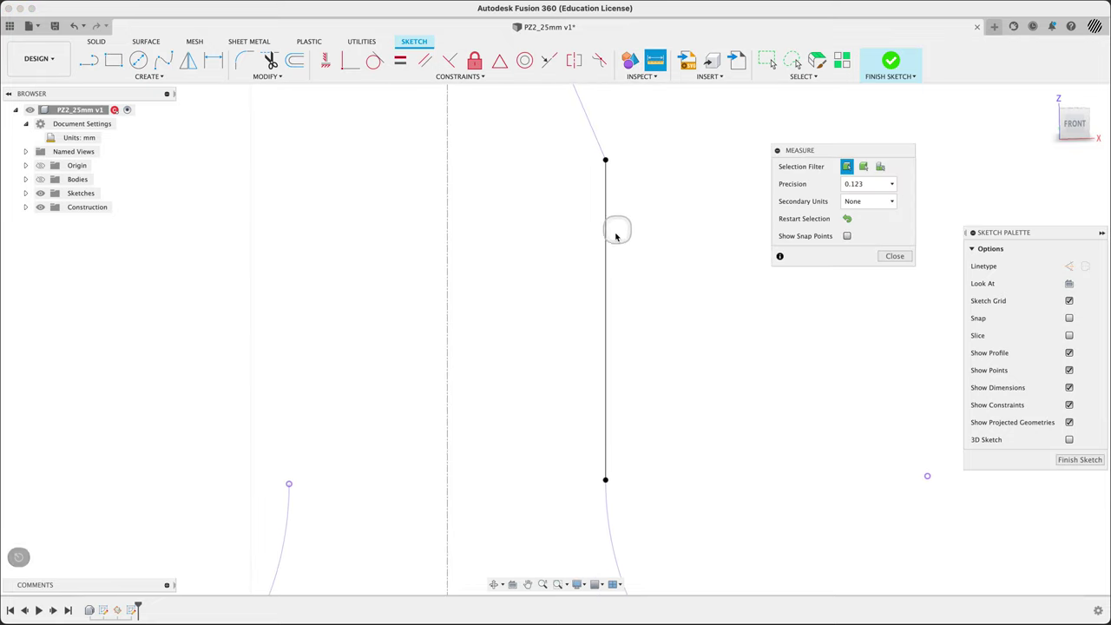
left_click(604, 260)
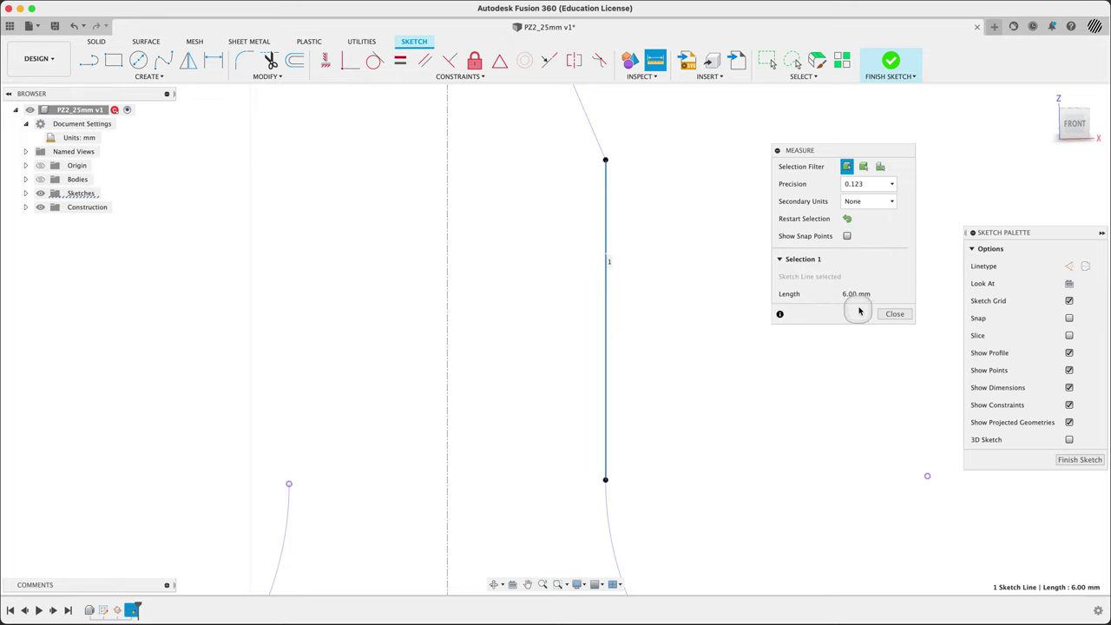
left_click(633, 169)
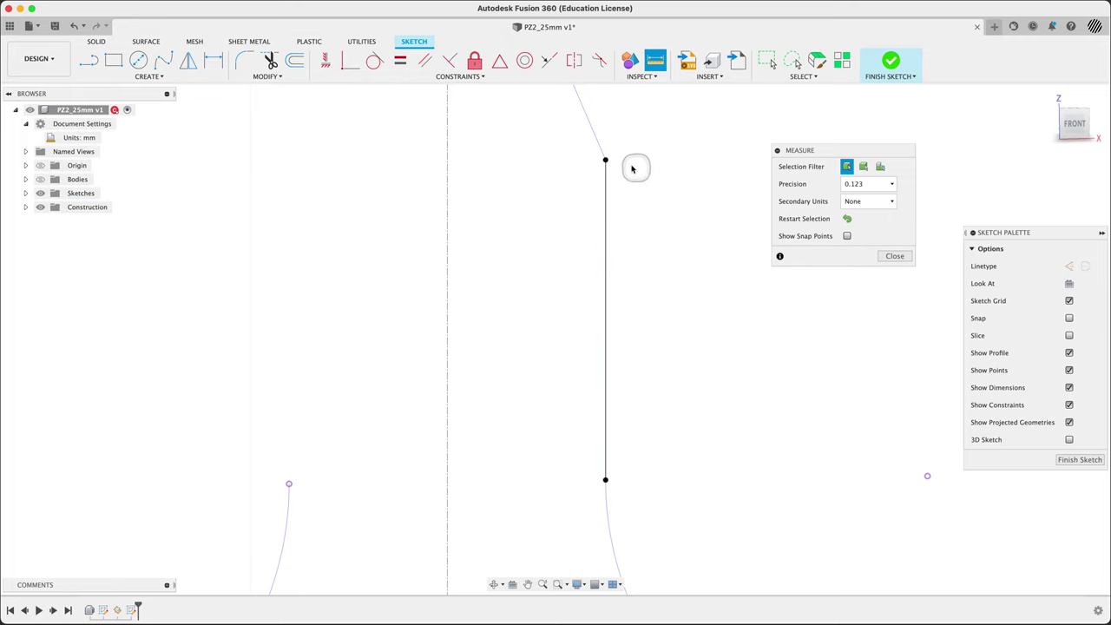
left_click(606, 161)
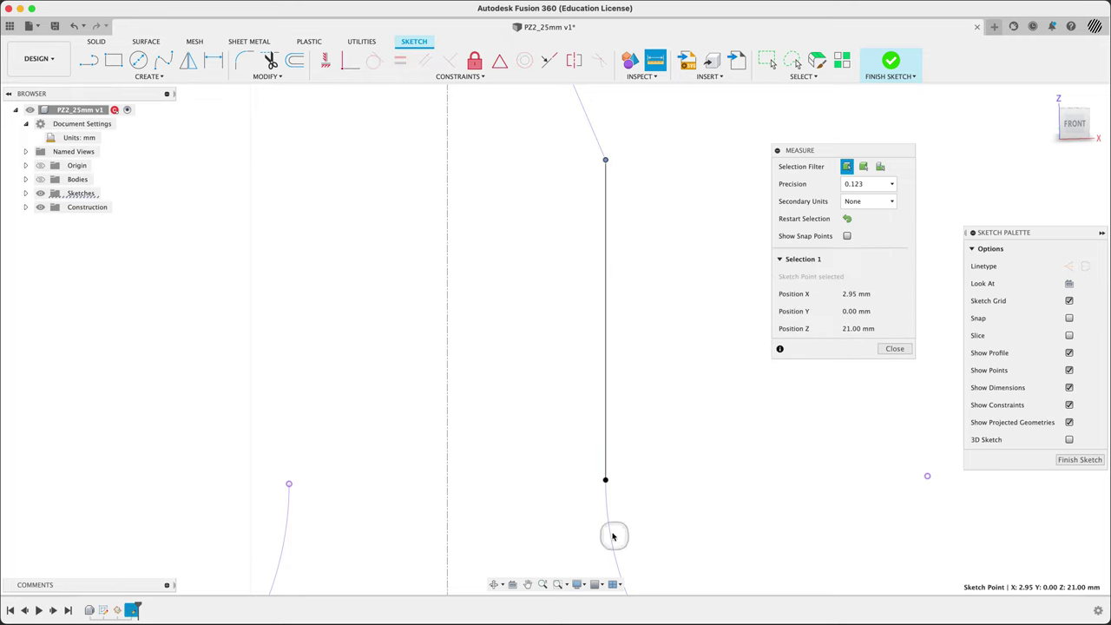
left_click(605, 480)
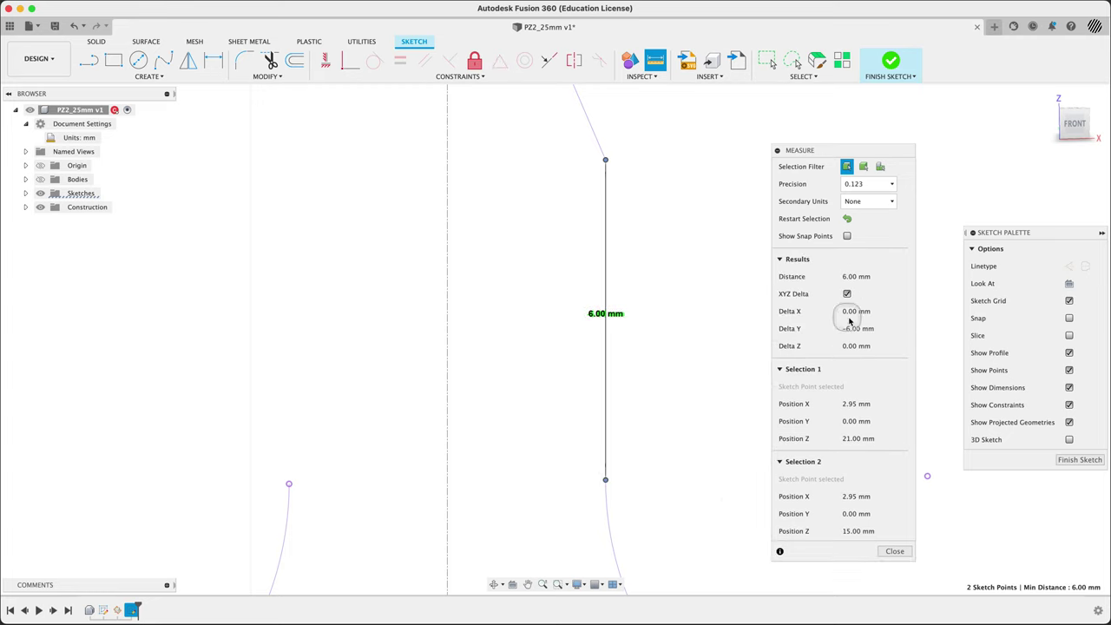
left_click(885, 552)
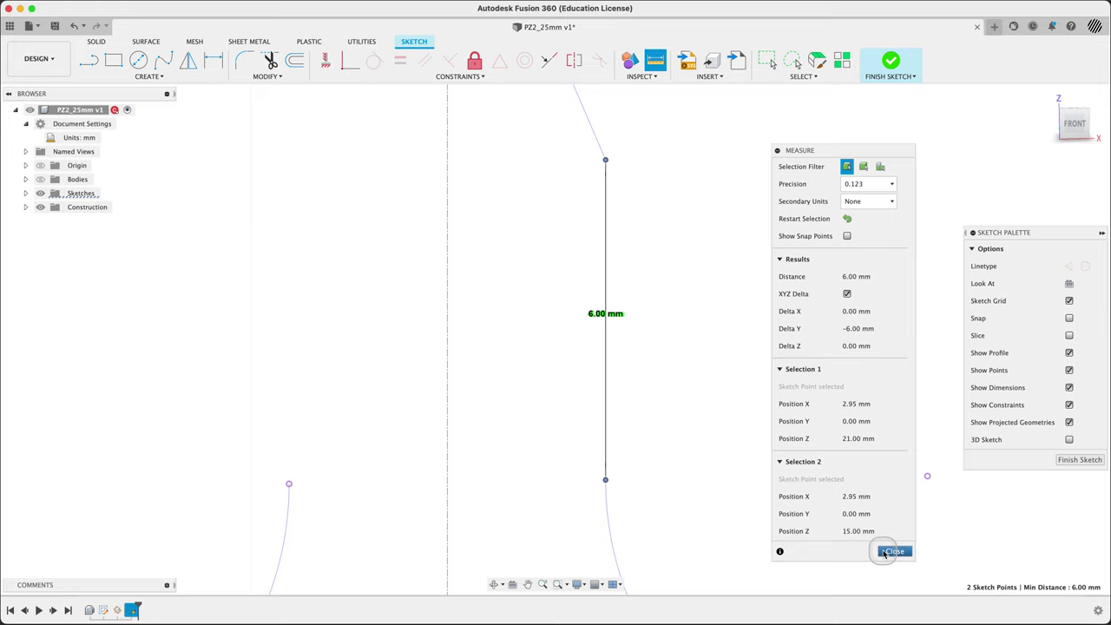
Step: Show the bit body again and orbit the view toward the front-right
scroll(754, 314, "down", 6)
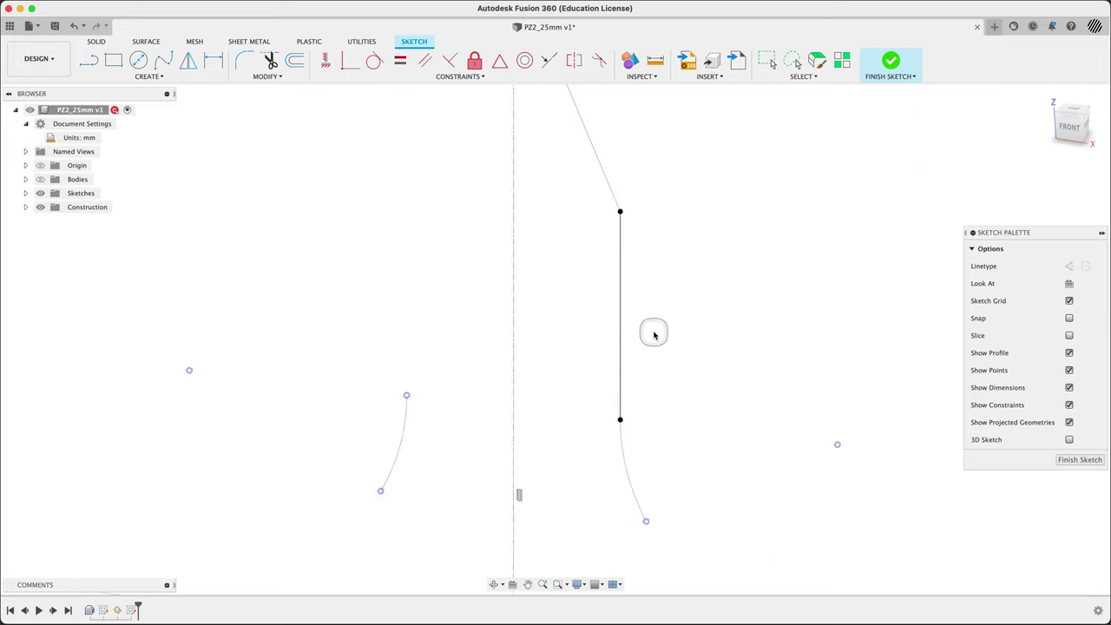
mouse_move(727, 347)
middle_mouse_down("shift")
mouse_move(682, 390)
mouse_move(702, 414)
mouse_move(686, 421)
middle_mouse_up("shift")
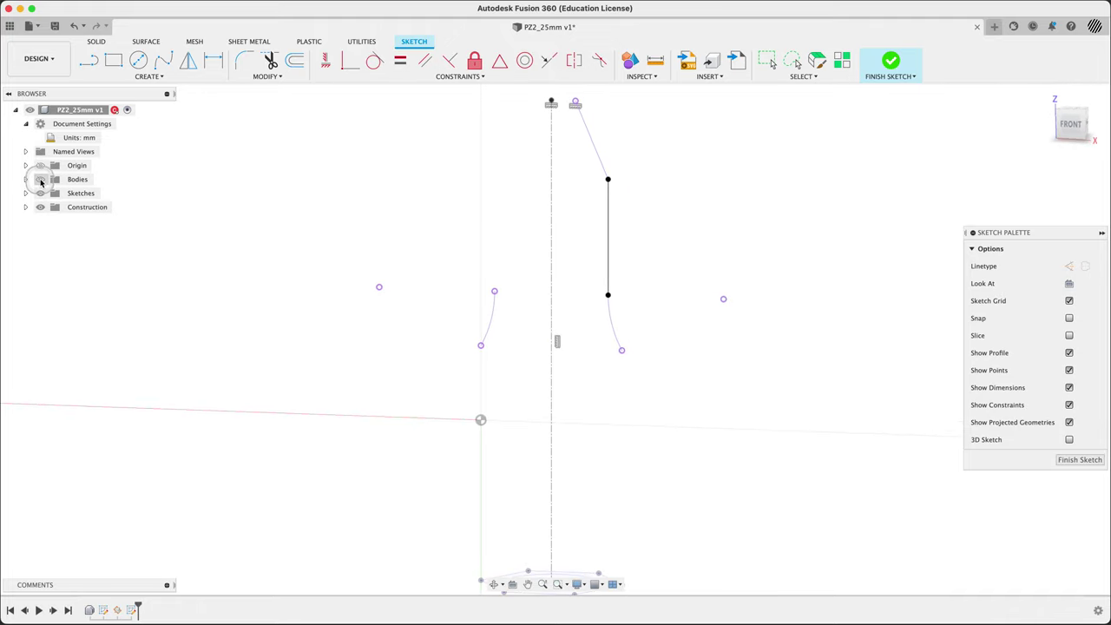
left_click(40, 179)
middle_click_drag(634, 445, 657, 442, "shift")
Step: Intersect the upper and lower triangular notch faces into the sketch
key("s")
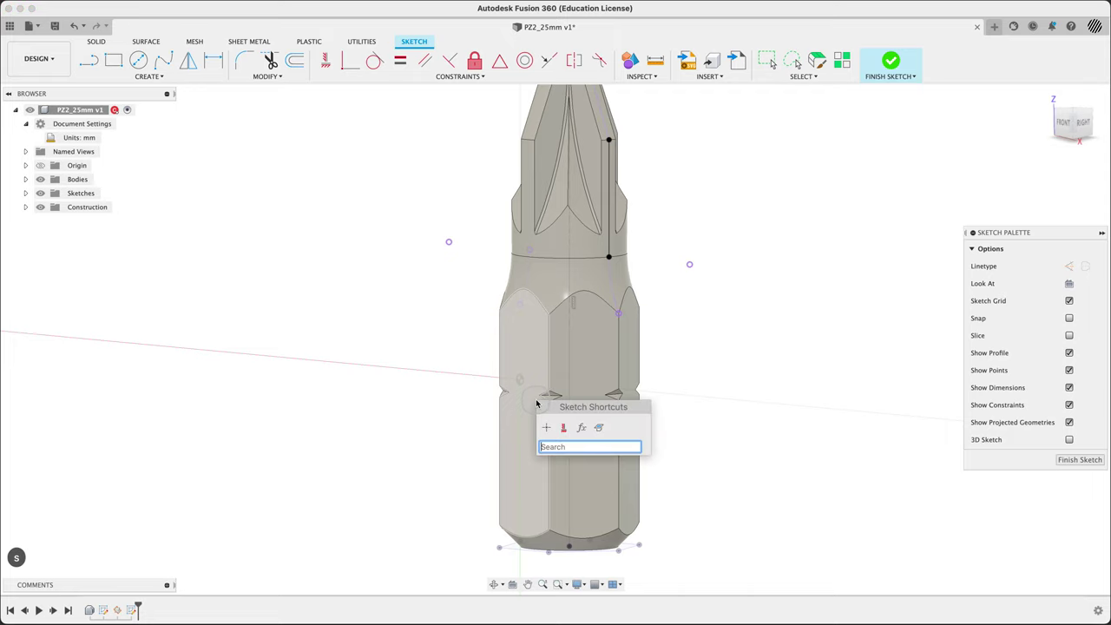
left_click(599, 429)
scroll(613, 393, "down", 6)
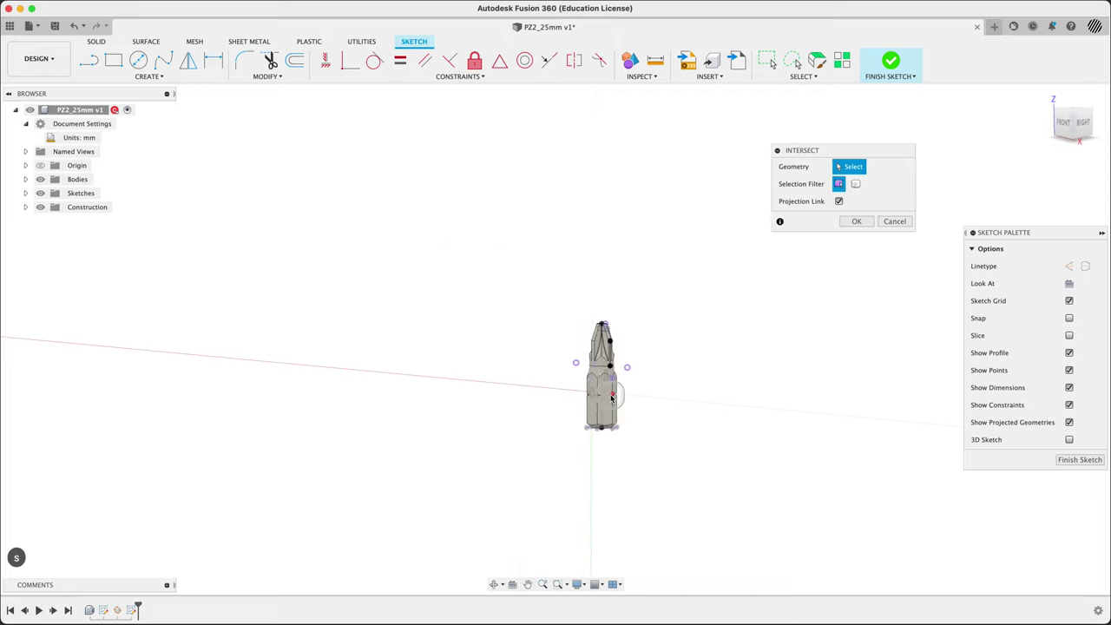
scroll(612, 397, "up", 4)
scroll(612, 397, "up", 6)
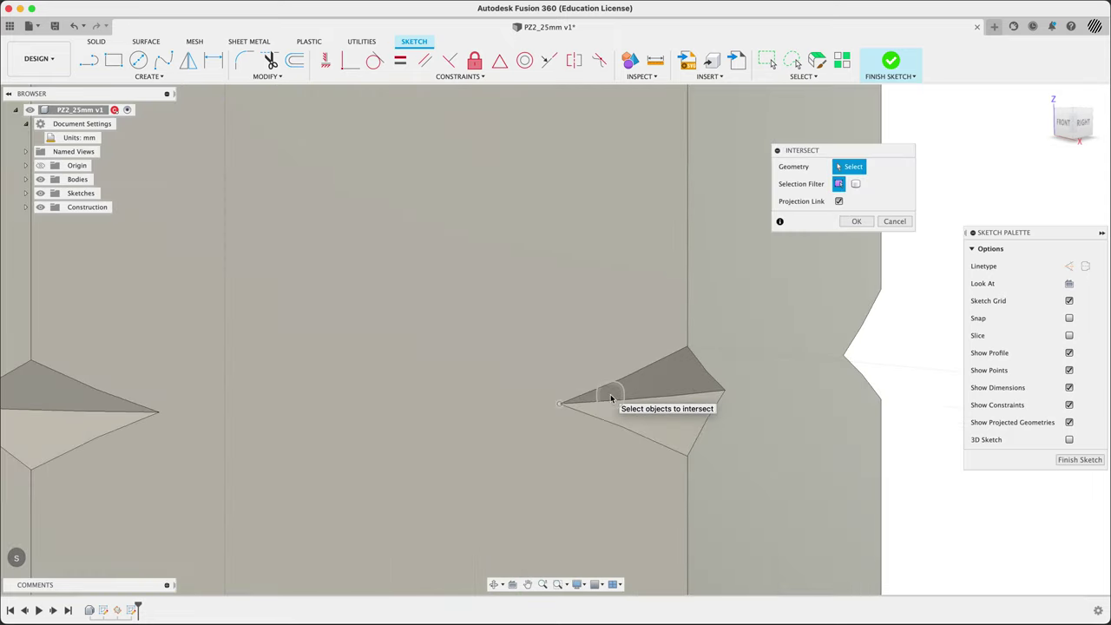
left_click(672, 396)
left_click(670, 424)
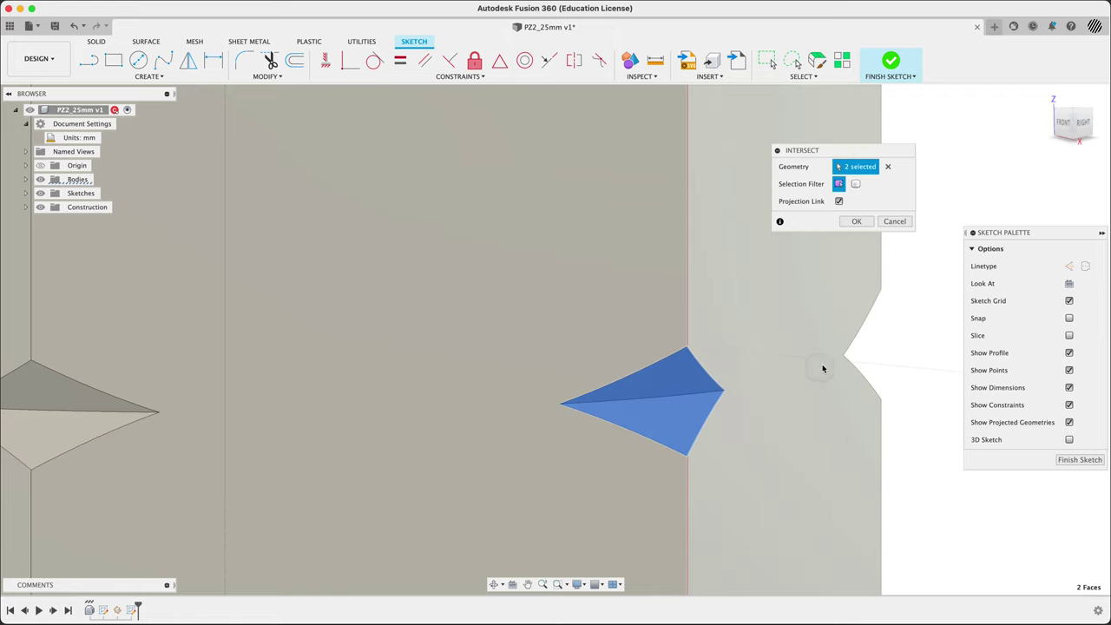
left_click(856, 222)
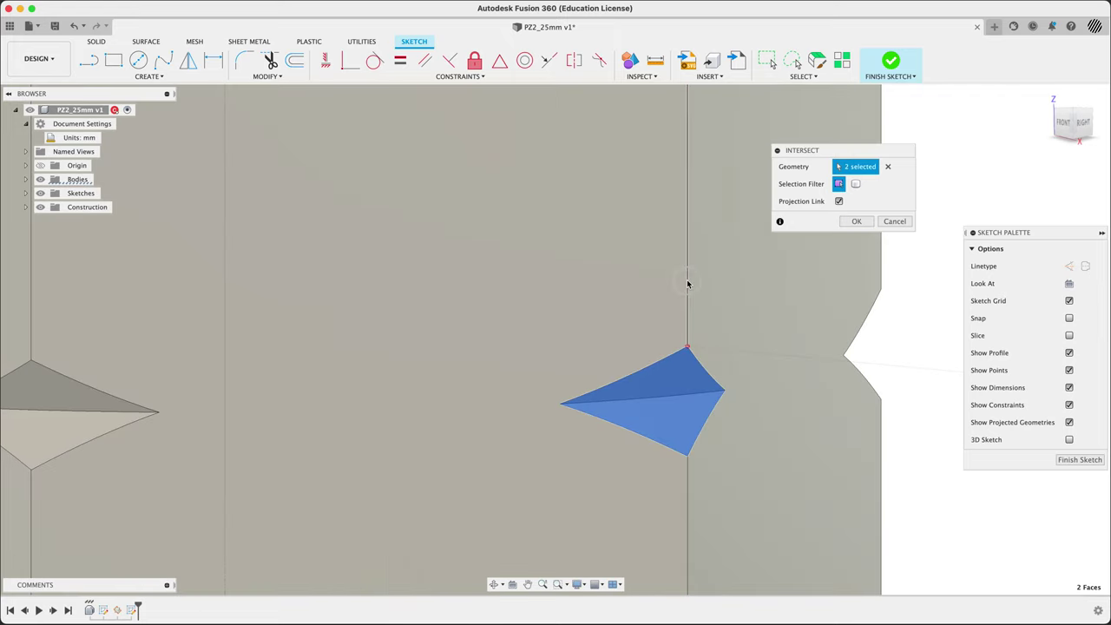
Step: Intersect the two vertical side edges and the bit's bottom face into the sketch
left_click(688, 290)
scroll(843, 461, "down", 8)
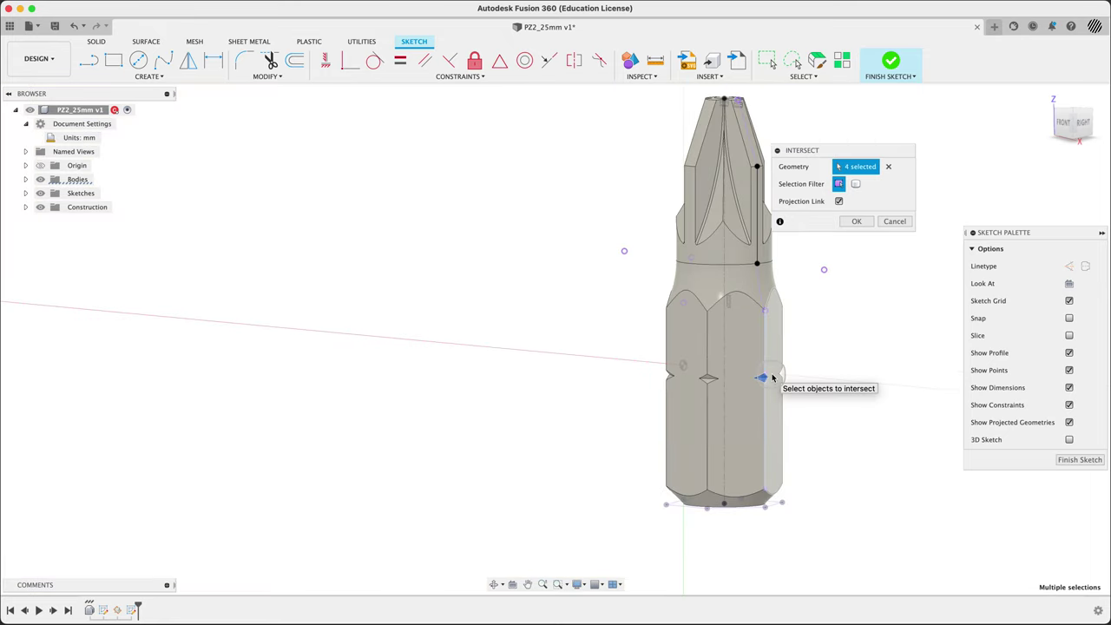
left_click(762, 381)
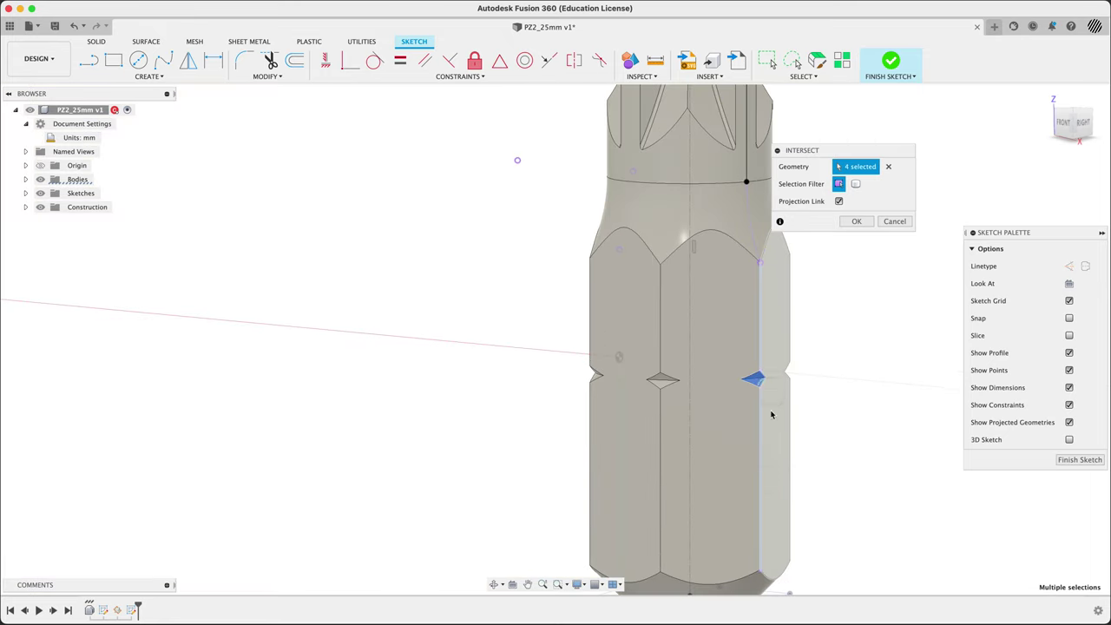
left_click(761, 586)
left_click(856, 222)
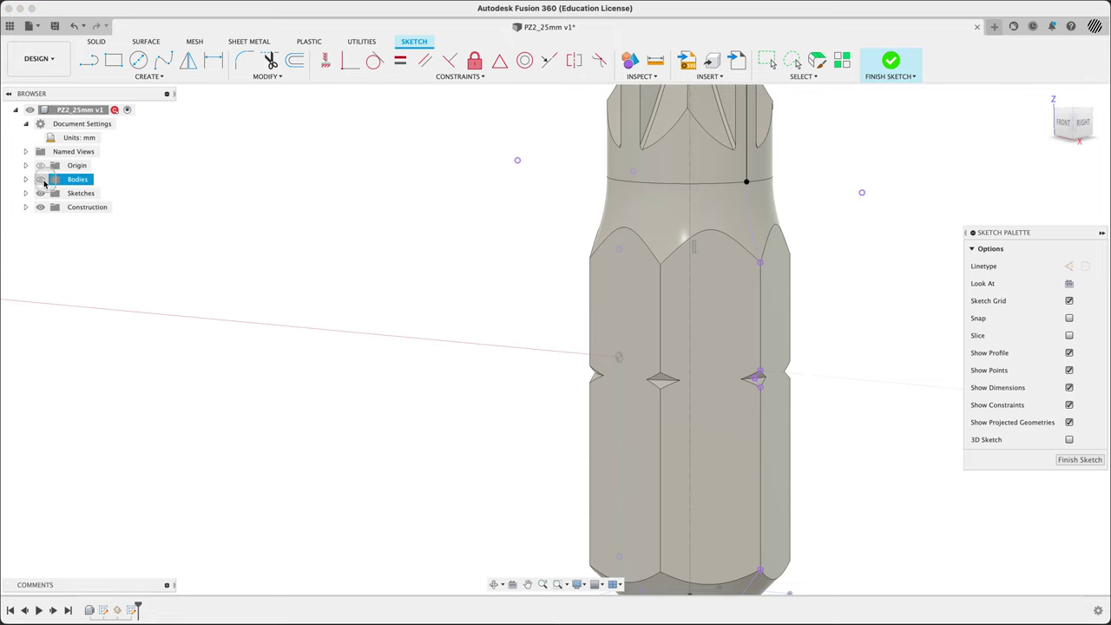
Step: Hide the body and draw two vertical lines from the profile point to the hex base
left_click(41, 180)
scroll(338, 274, "down", 3)
mouse_move(363, 275)
middle_mouse_down("shift")
mouse_move(389, 261)
mouse_move(393, 289)
middle_mouse_up("shift")
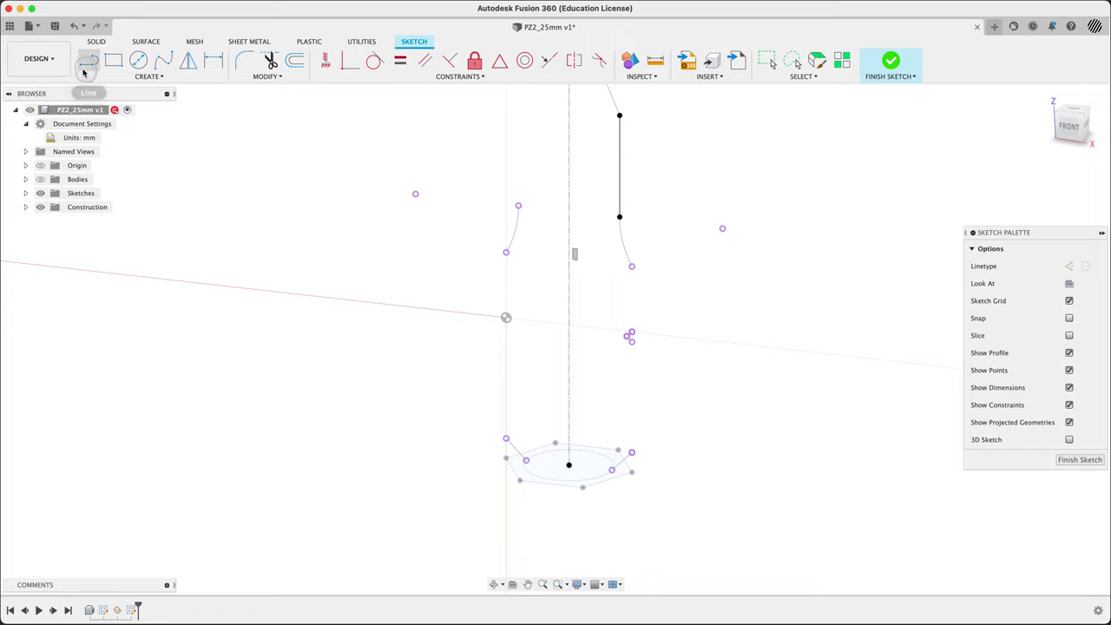
key("l")
left_click(632, 267)
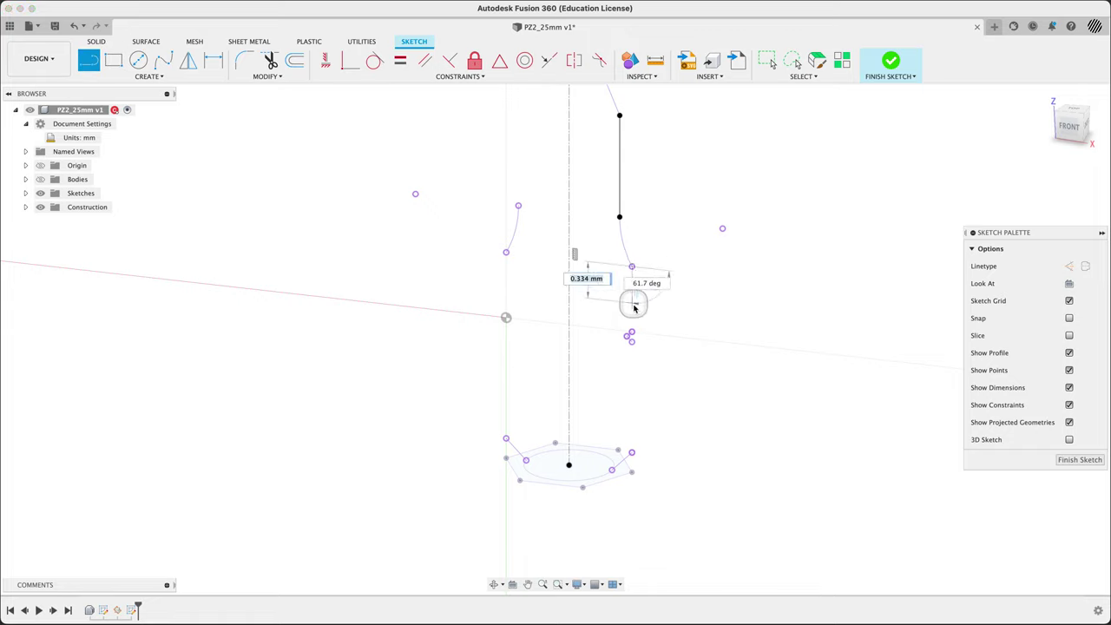
left_click(632, 333)
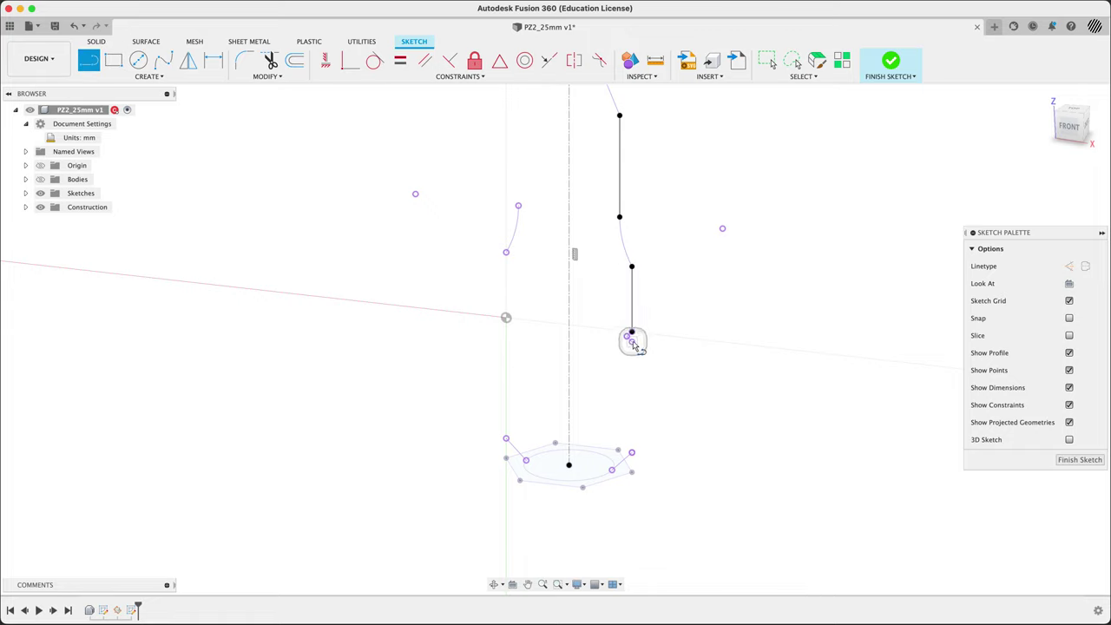
left_click(631, 452)
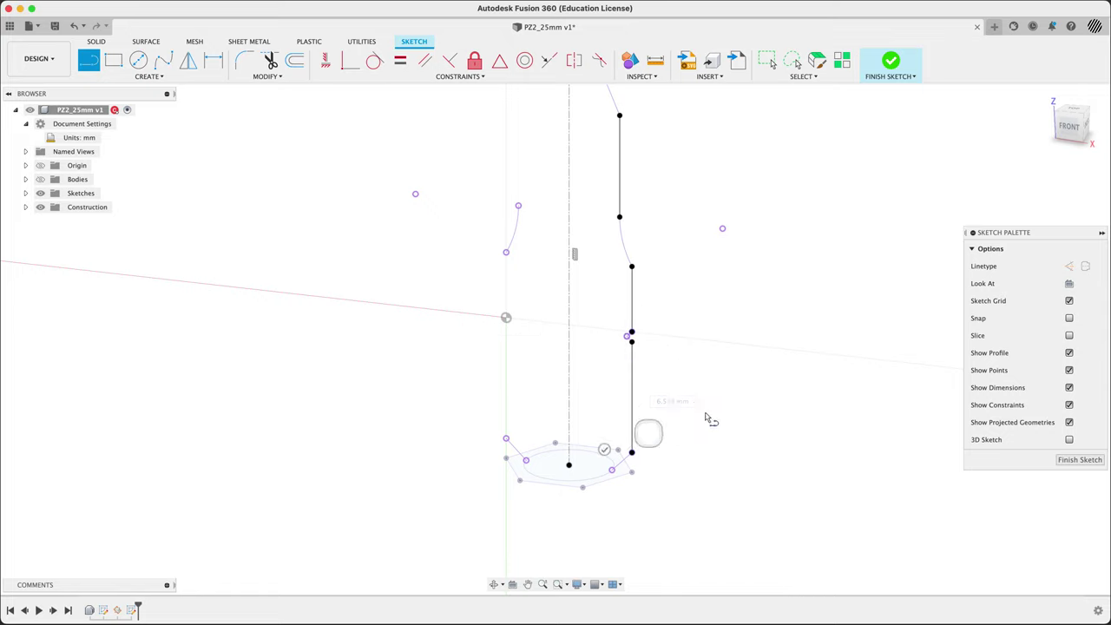
key("Escape")
mouse_move(711, 307)
middle_mouse_down("shift")
mouse_move(731, 308)
mouse_move(721, 297)
mouse_move(731, 387)
middle_mouse_up("shift")
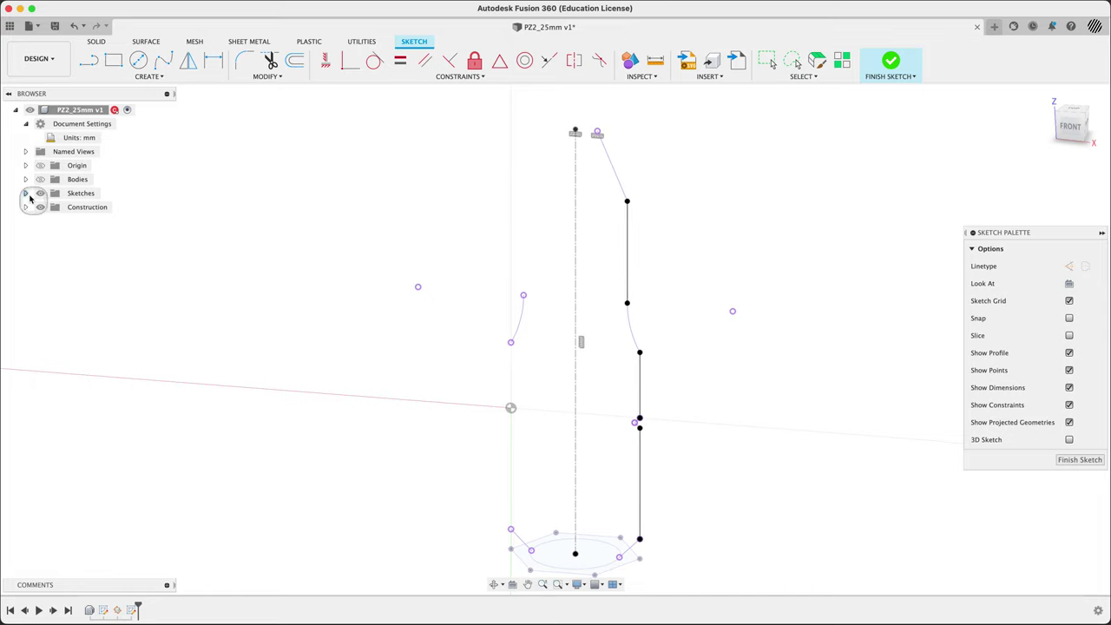
Step: Show the body and intersect the tip's top face and inner circular face into the sketch
left_click(40, 179)
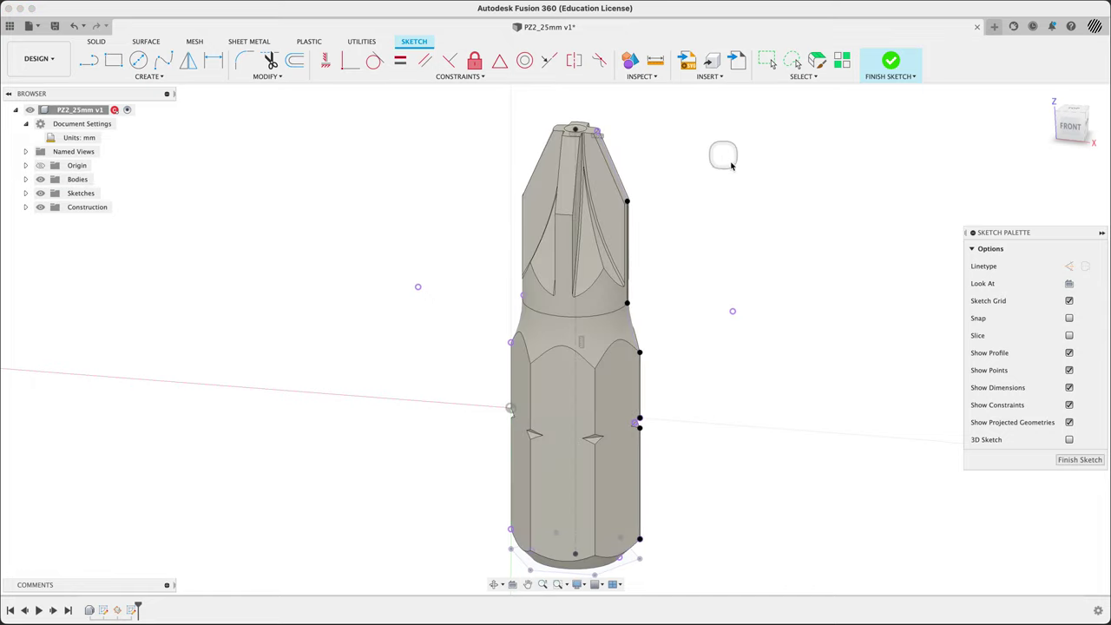
key("s")
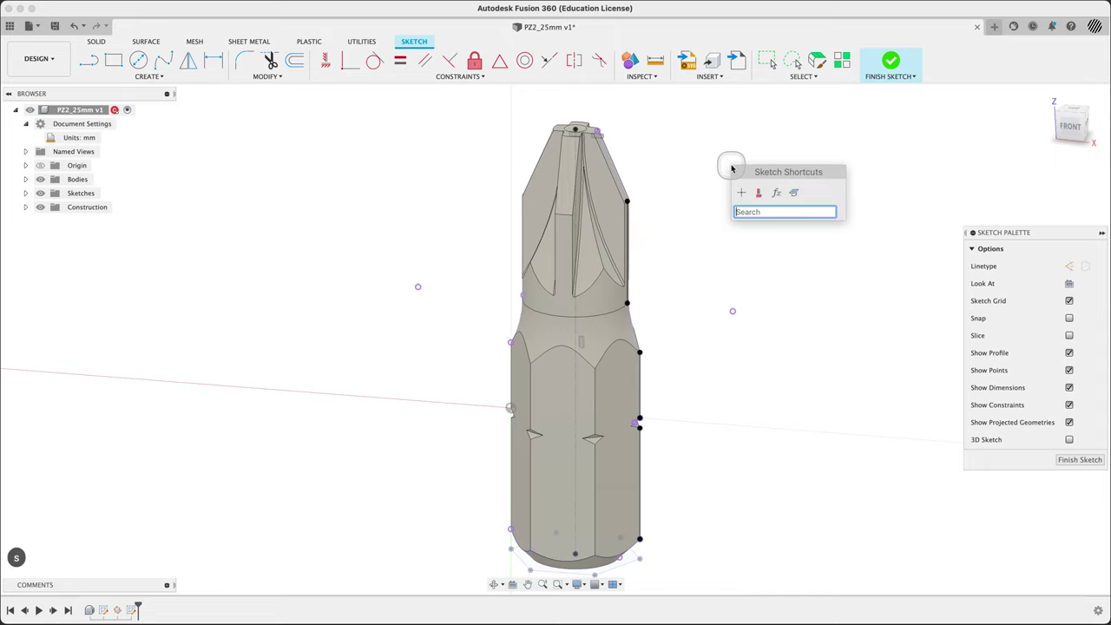
left_click(794, 193)
scroll(599, 221, "up", 10)
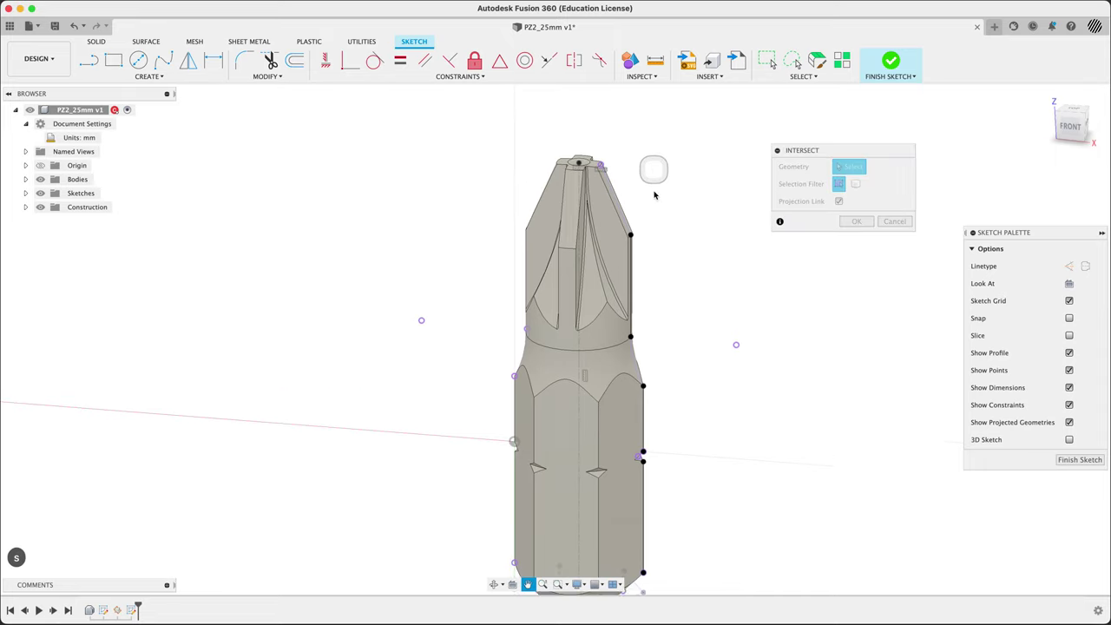
scroll(581, 226, "up", 5)
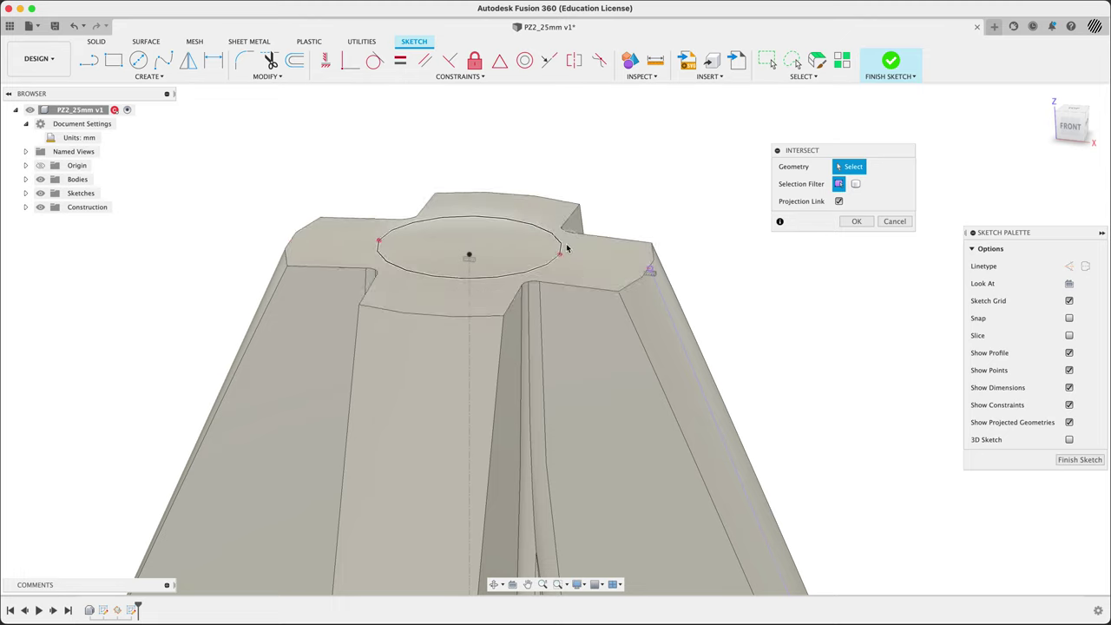
left_click(576, 257)
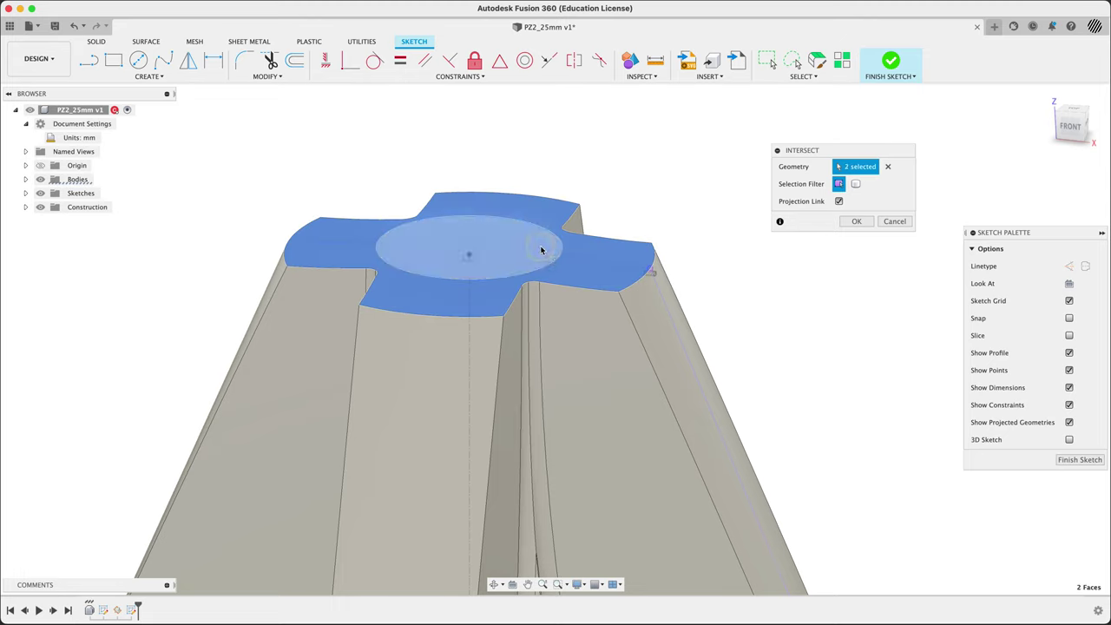
left_click(546, 252)
left_click(856, 222)
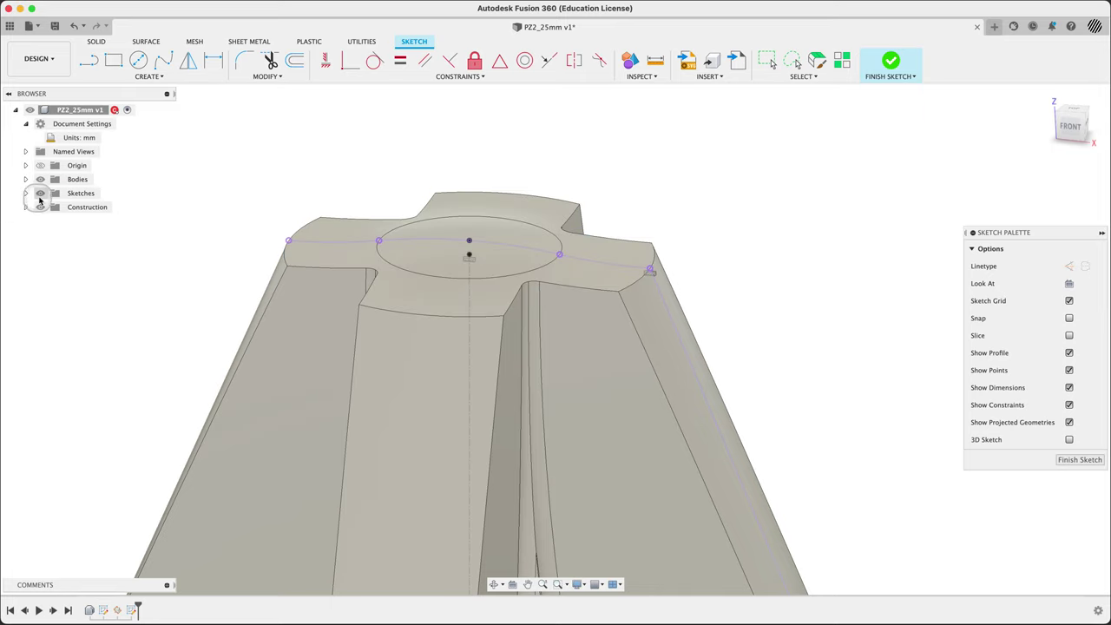
Step: Hide the body and add two driven radius dimensions to the tip arc
left_click(41, 180)
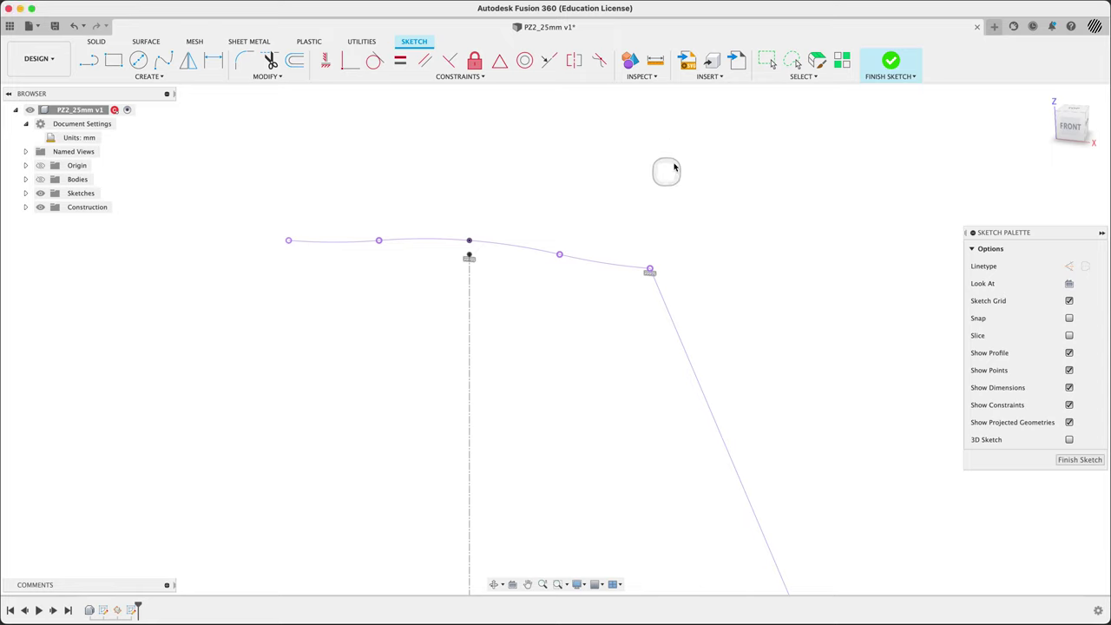
mouse_move(674, 167)
middle_mouse_down("shift")
mouse_move(682, 151)
mouse_move(664, 170)
middle_mouse_up("shift")
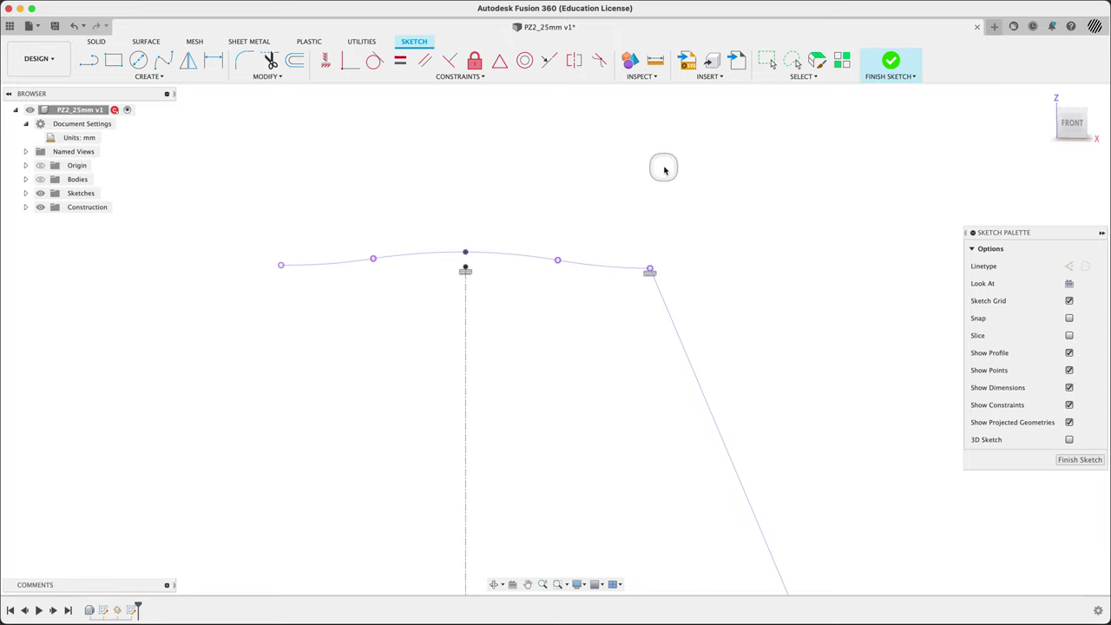
key("d")
left_click(513, 257)
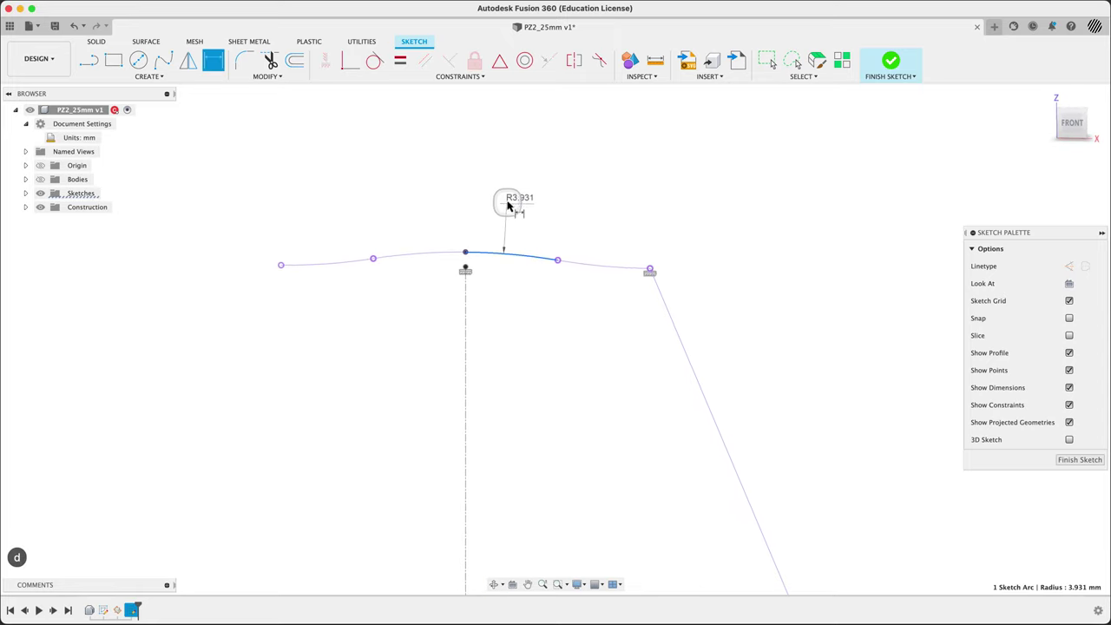
left_click(520, 194)
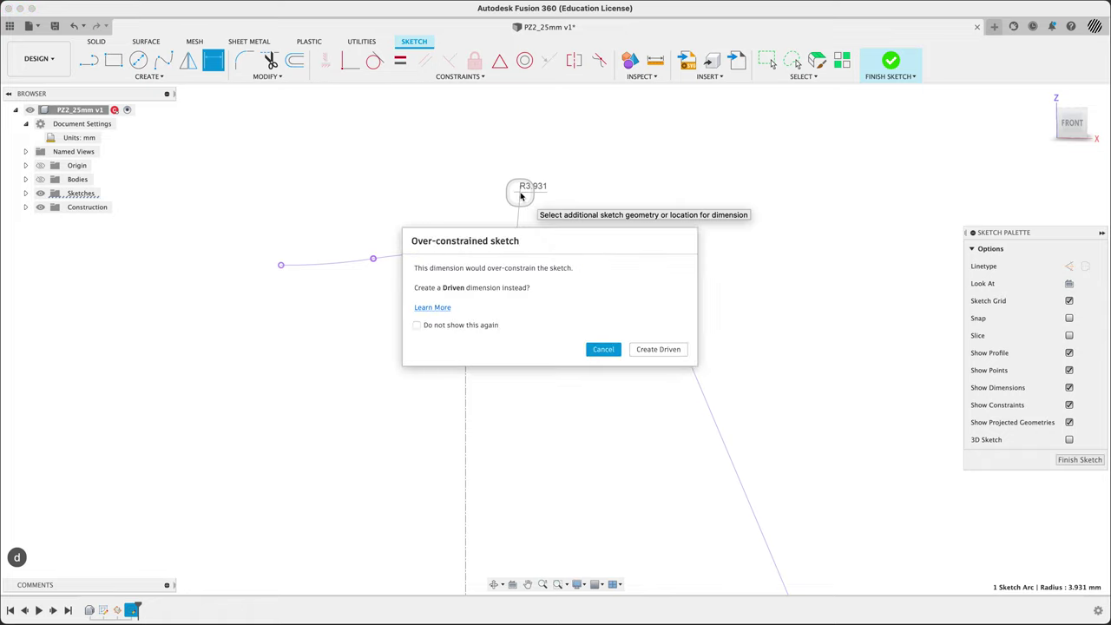
left_click(656, 350)
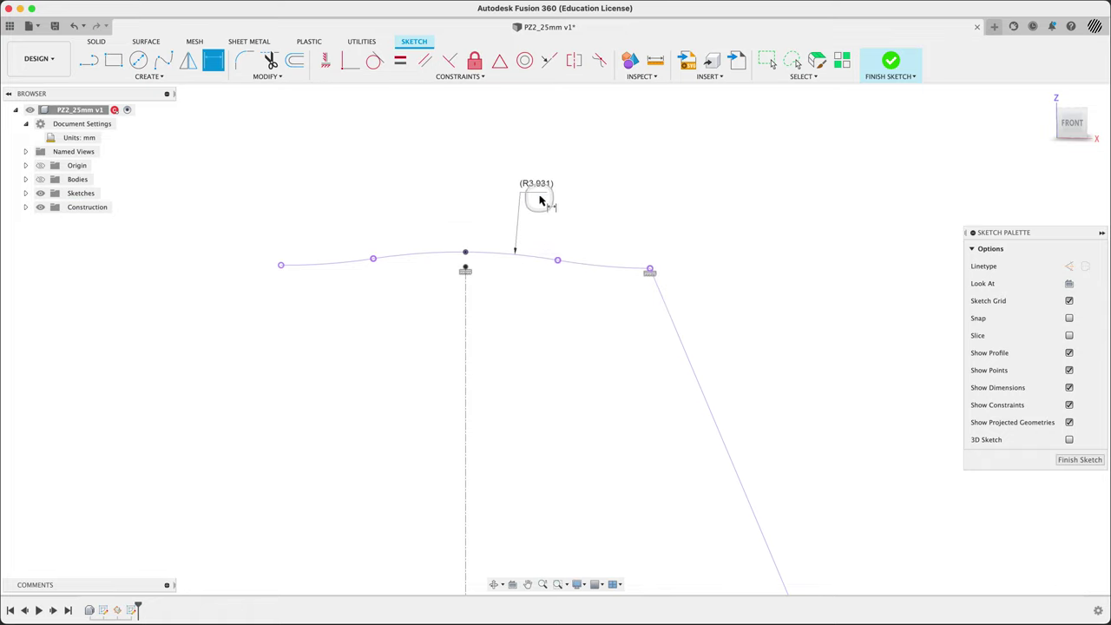
left_click(601, 265)
left_click(617, 334)
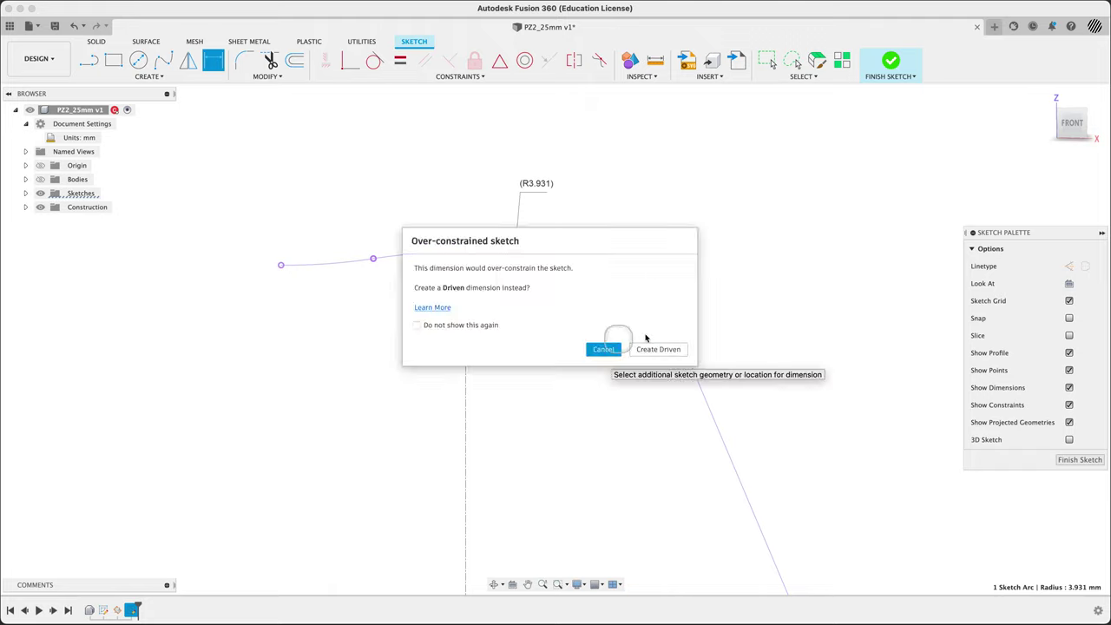
left_click(666, 350)
Step: Add a driven 0.10 tip height and a driven Ø2.50 diameter dimension
mouse_move(738, 310)
middle_mouse_down("shift")
mouse_move(781, 275)
mouse_move(749, 293)
middle_mouse_up("shift")
key("d")
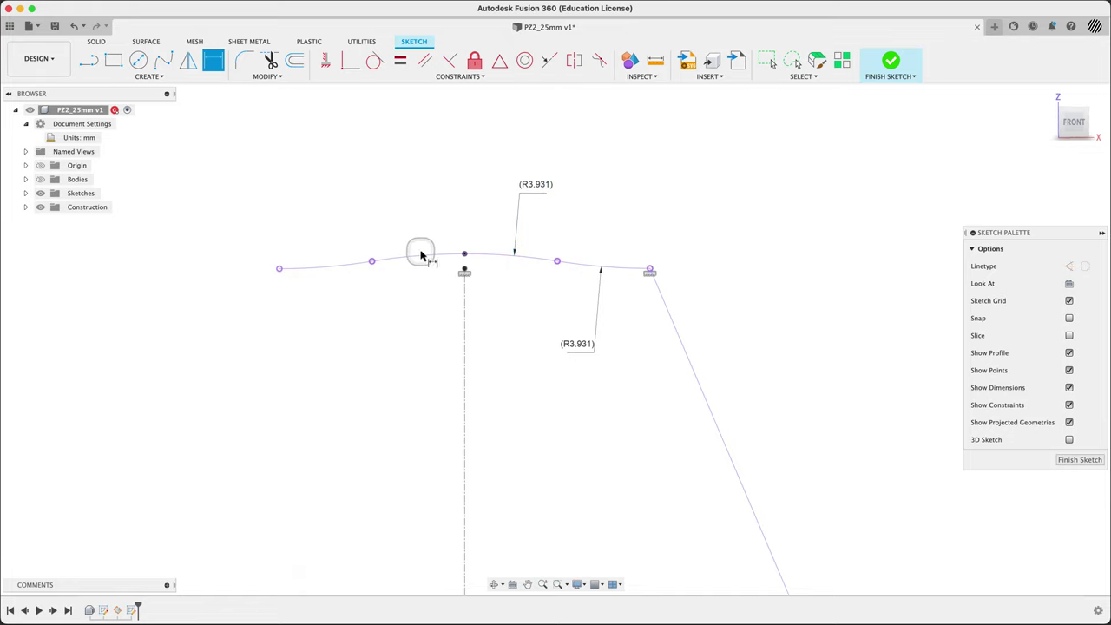
left_click(464, 271)
left_click(464, 254)
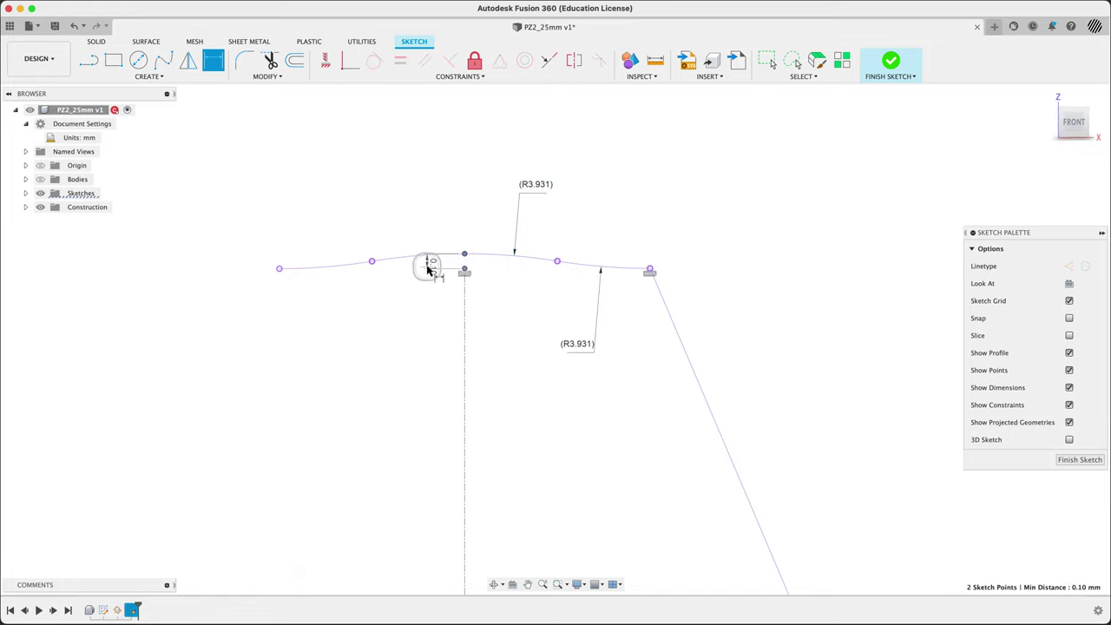
left_click(417, 213)
left_click(644, 350)
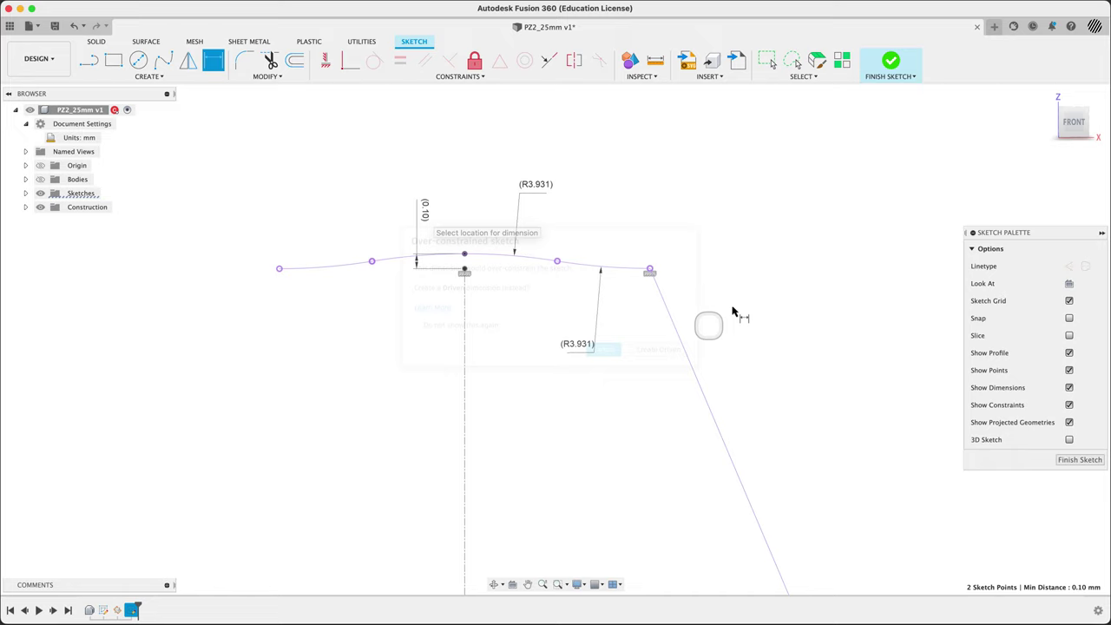
left_click(650, 271)
left_click(464, 359)
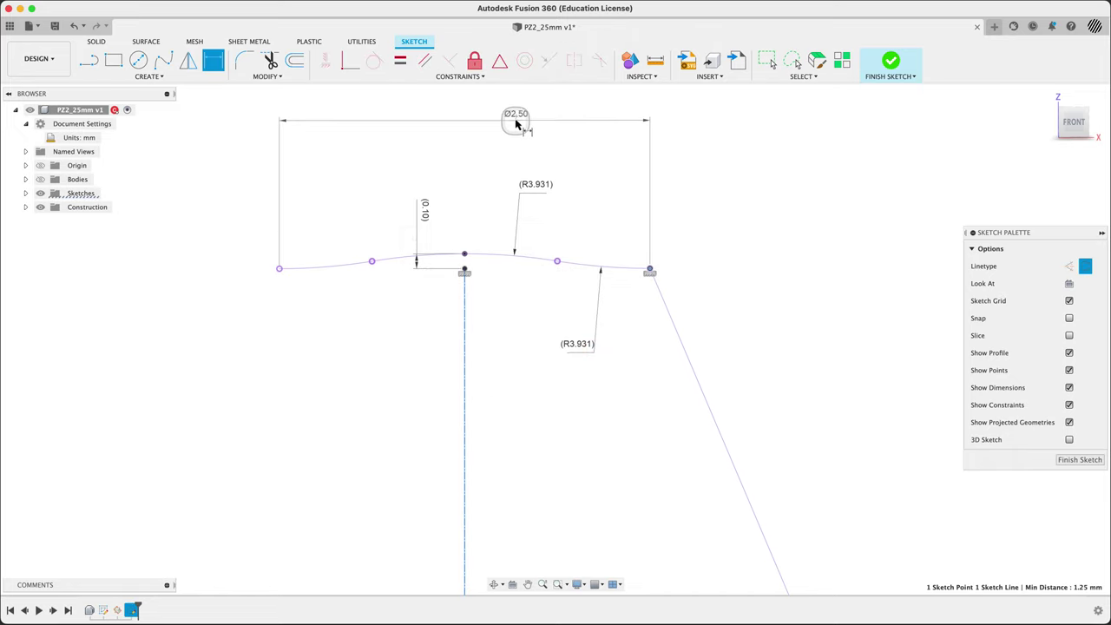
left_click(516, 124)
left_click(668, 350)
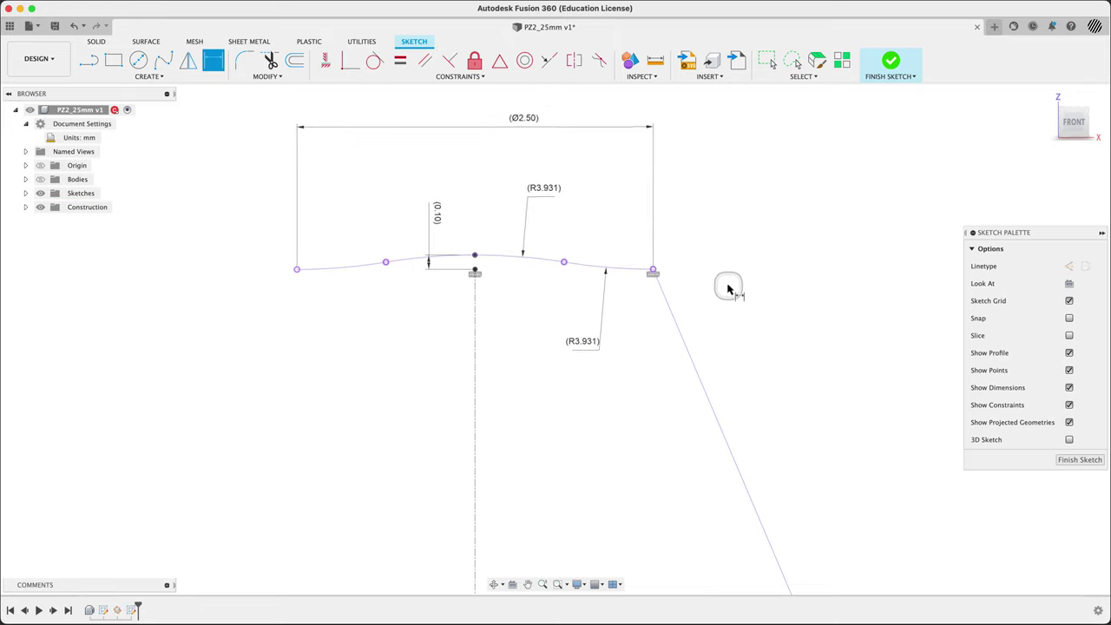
Step: Dimension the slanted tip edge with a driven 4.00 height
scroll(733, 289, "down", 5)
scroll(785, 286, "up", 4)
middle_click_drag(790, 337, 771, 217)
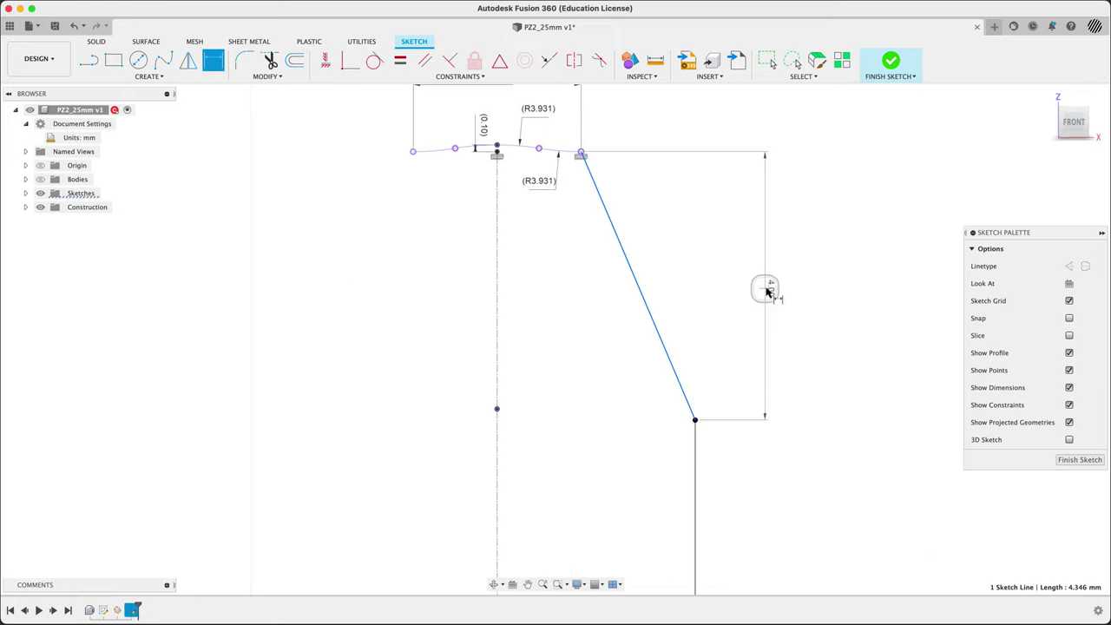
left_click(769, 290)
left_click(643, 351)
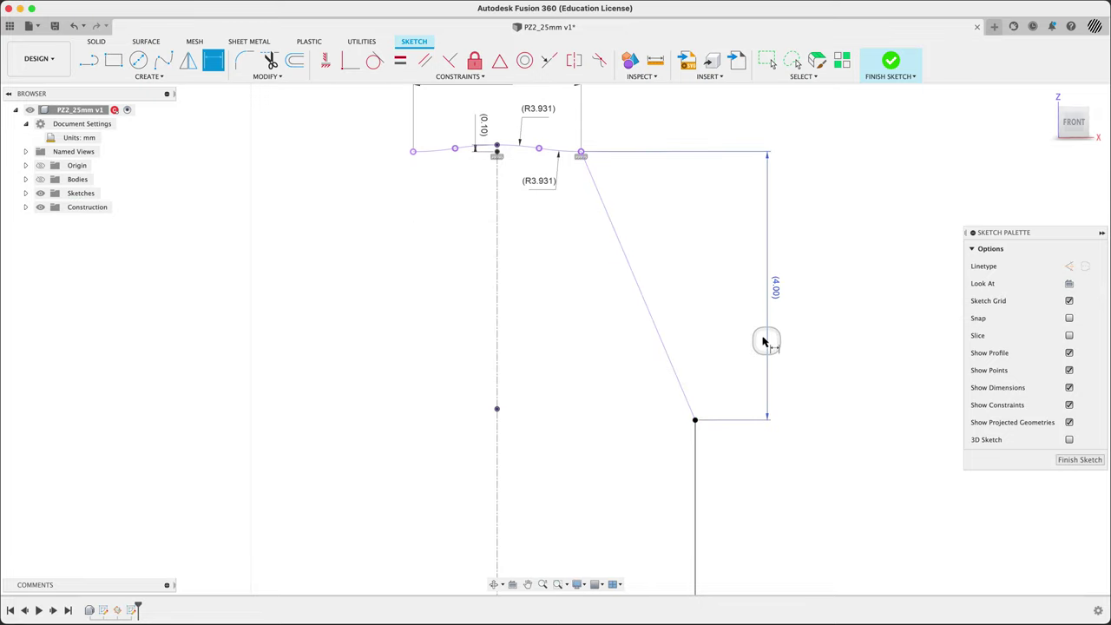
scroll(762, 329, "down", 3)
scroll(695, 254, "up", 2)
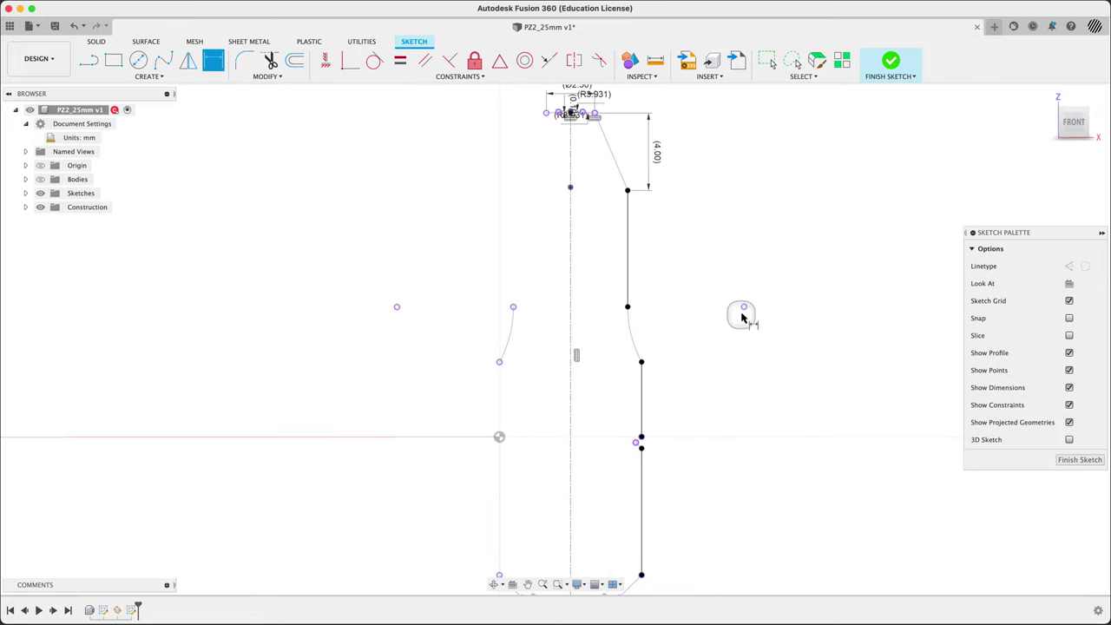
Step: Add a driven 15.00 overall length dimension from the base to the tip top
key("d")
middle_click_drag(614, 560, 605, 491)
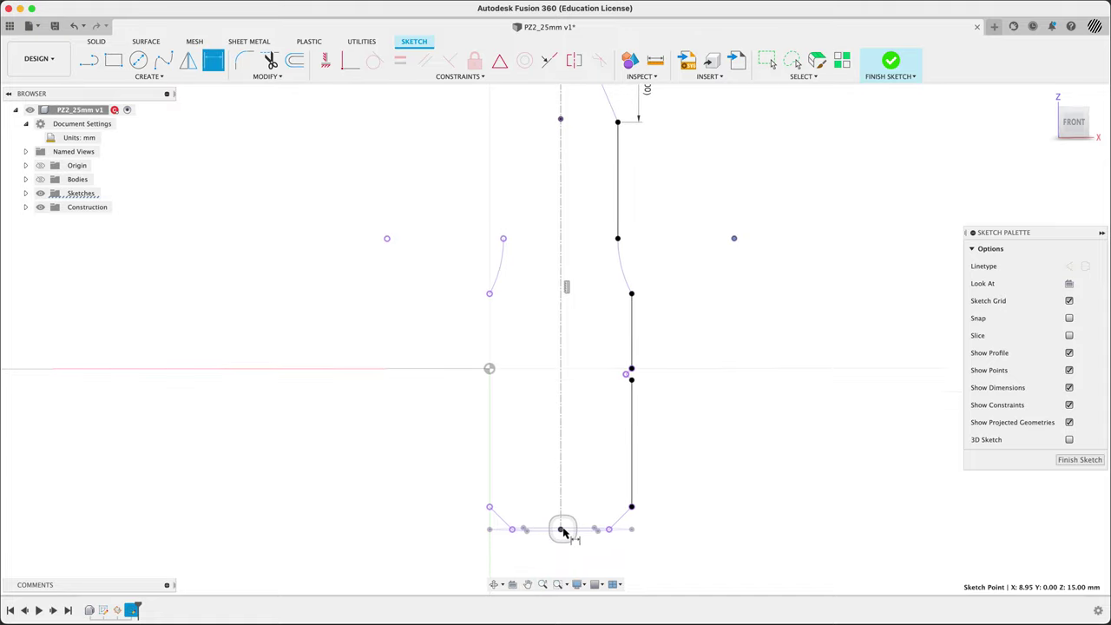
left_click(561, 528)
left_click(733, 238)
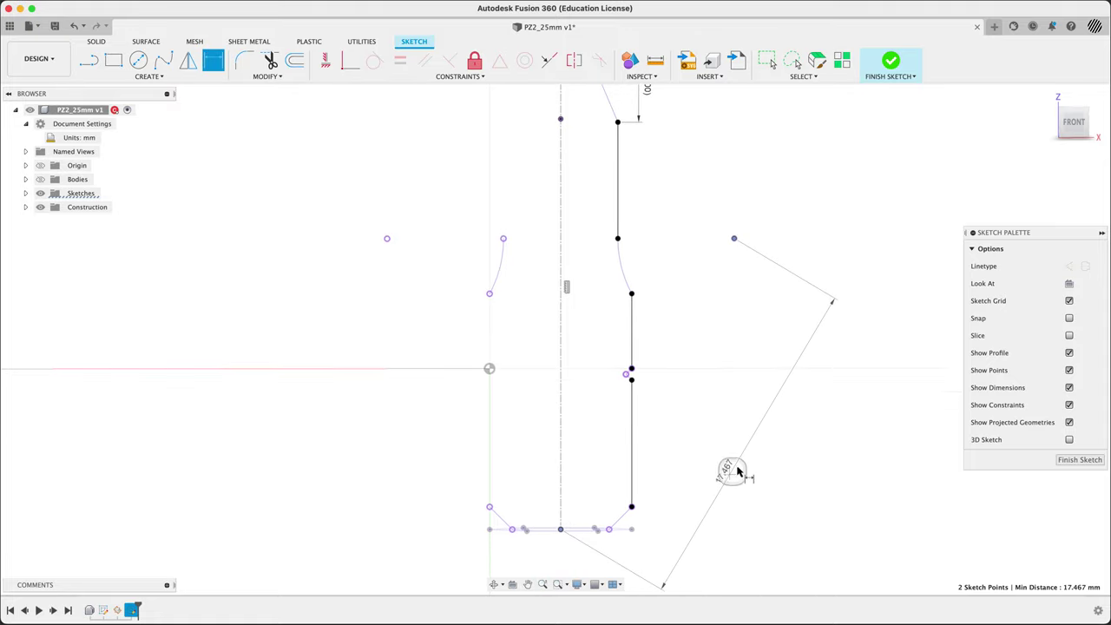
left_click(785, 388)
left_click(655, 350)
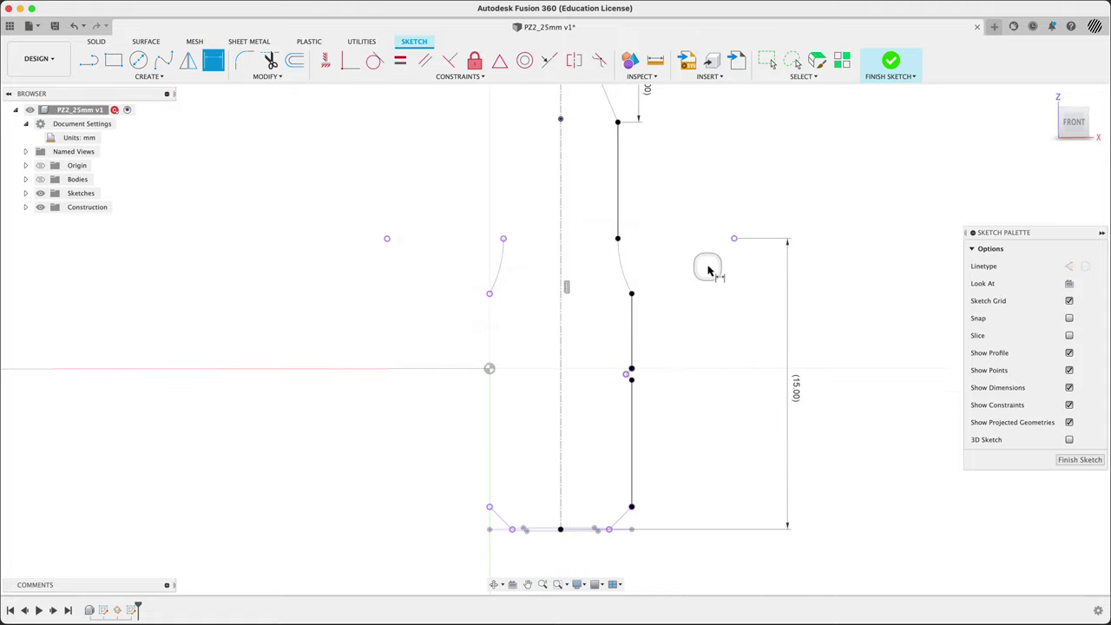
Step: Add a driven 8.00 height from the base to the profile's midpoint
middle_click_drag(707, 265, 611, 388, "shift")
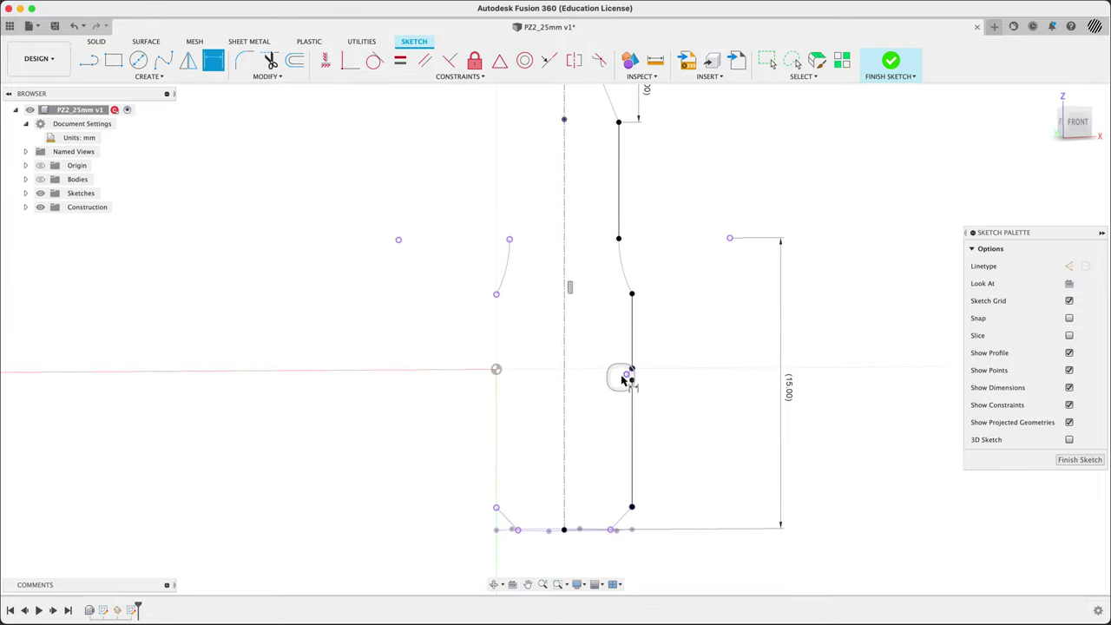
left_click(626, 374)
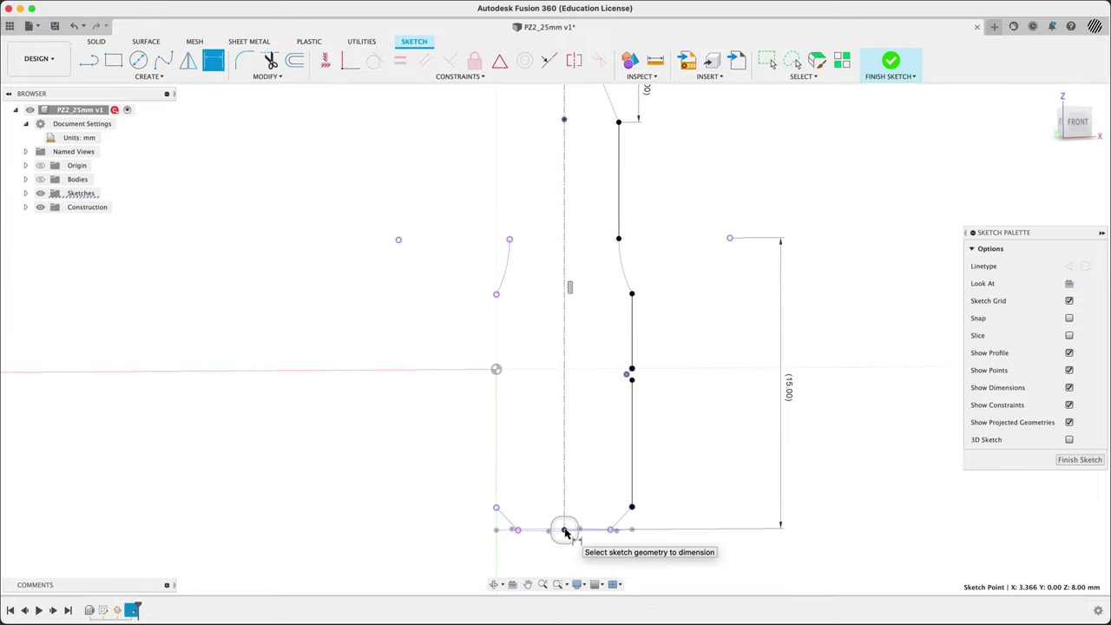
left_click(564, 529)
left_click(685, 444)
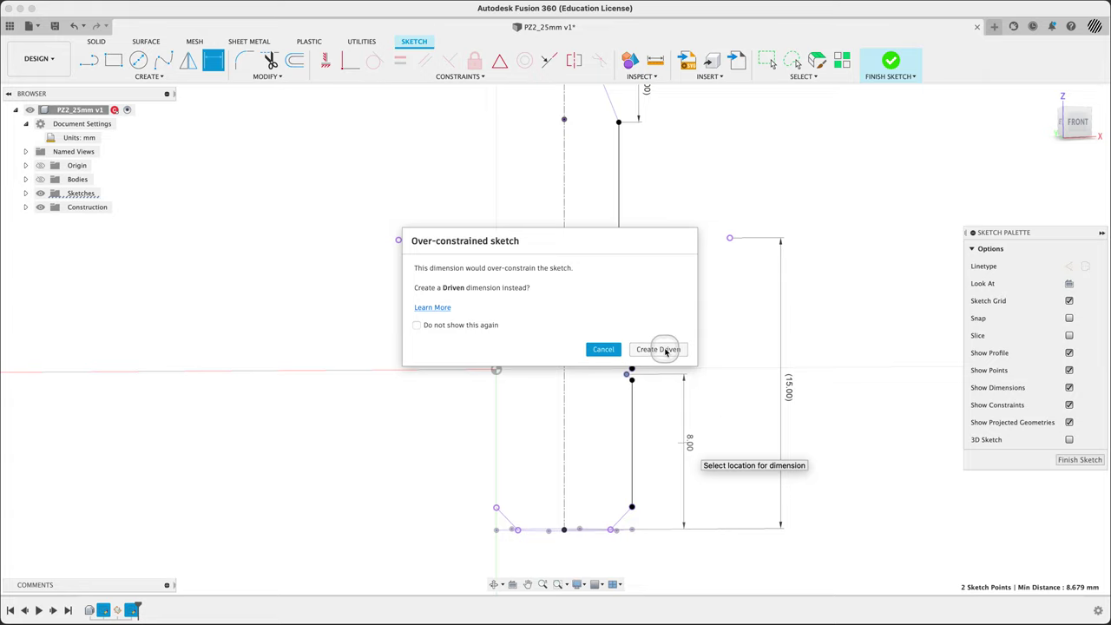
left_click(665, 350)
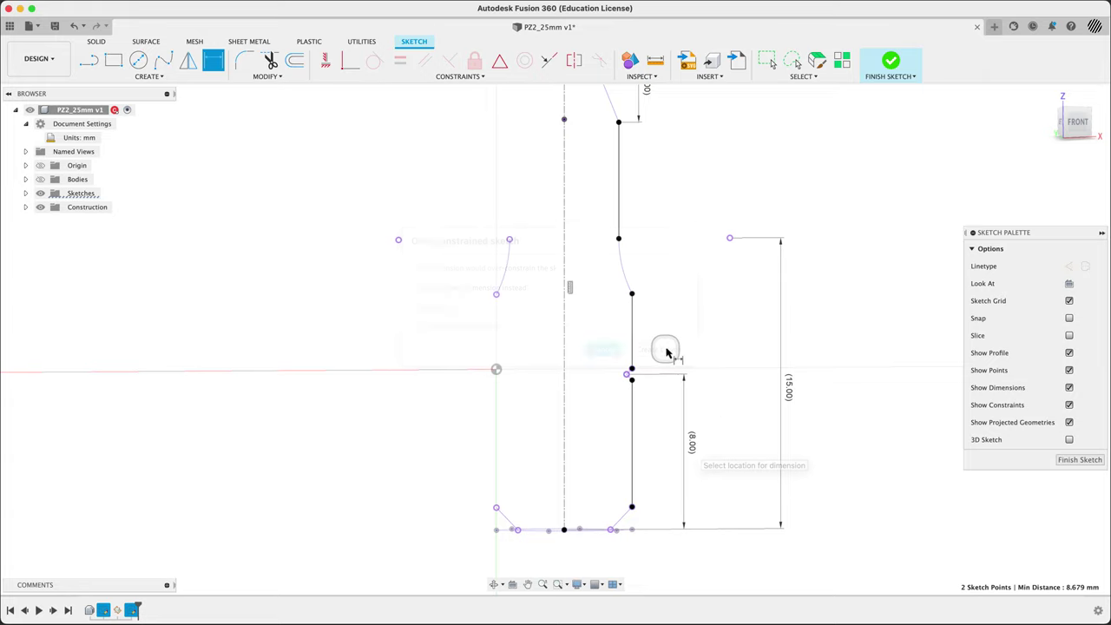
Step: Return to the front view and zoom into the small chamfer notch
middle_click_drag(687, 322, 676, 336, "shift")
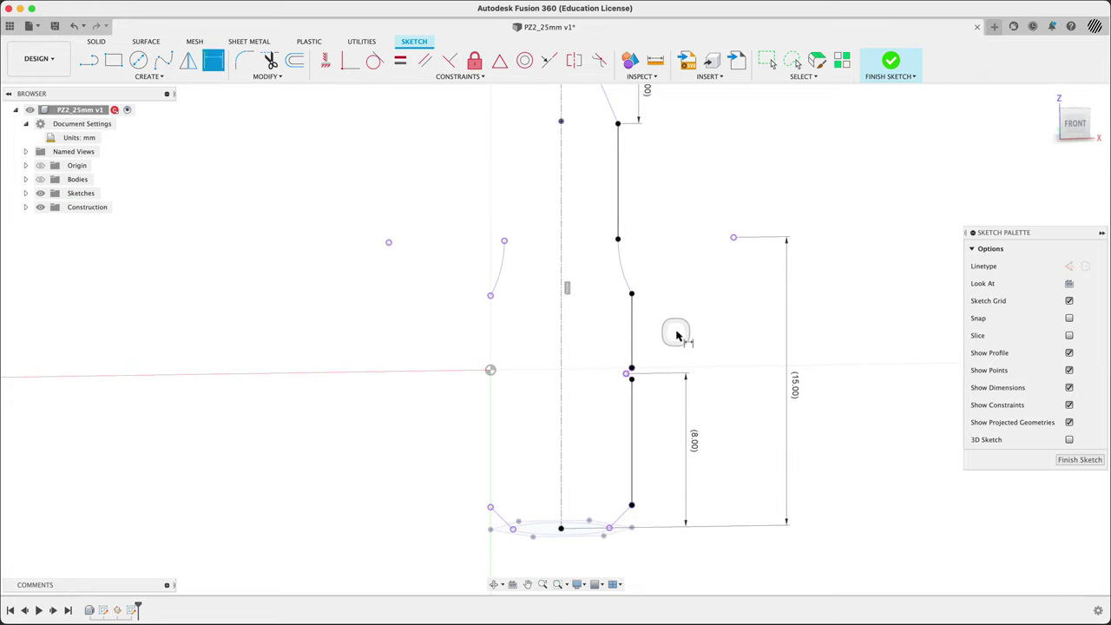
left_click(1076, 127)
scroll(616, 335, "down", 2)
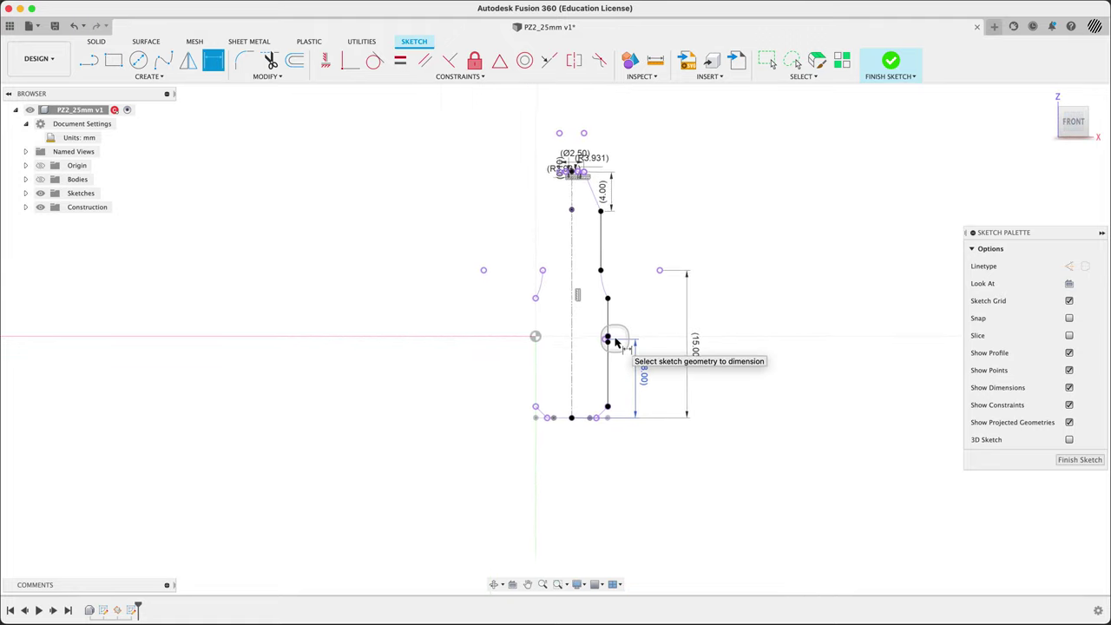
scroll(613, 333, "up", 10)
scroll(612, 331, "up", 4)
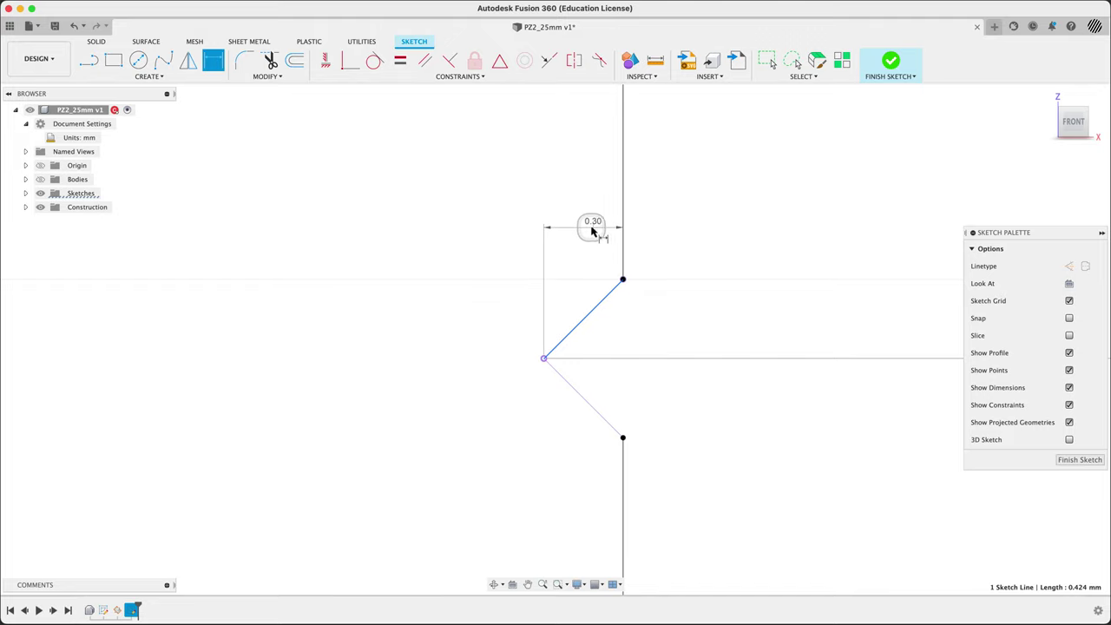
Step: Give the upper notch diagonal driven 0.30 horizontal and vertical dimensions
left_click(585, 218)
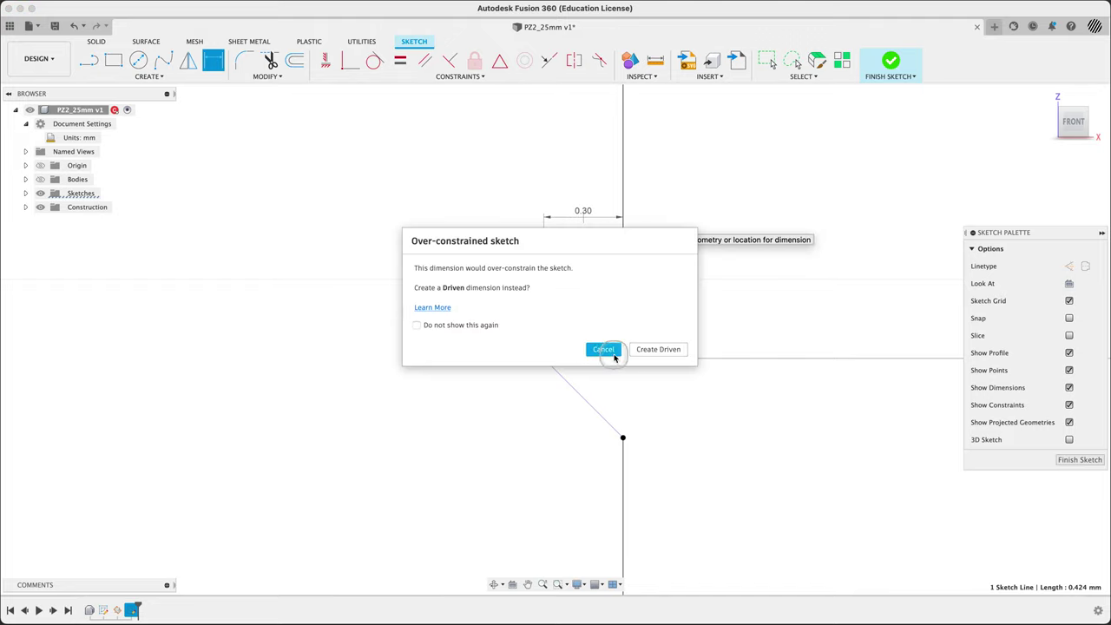
left_click(642, 350)
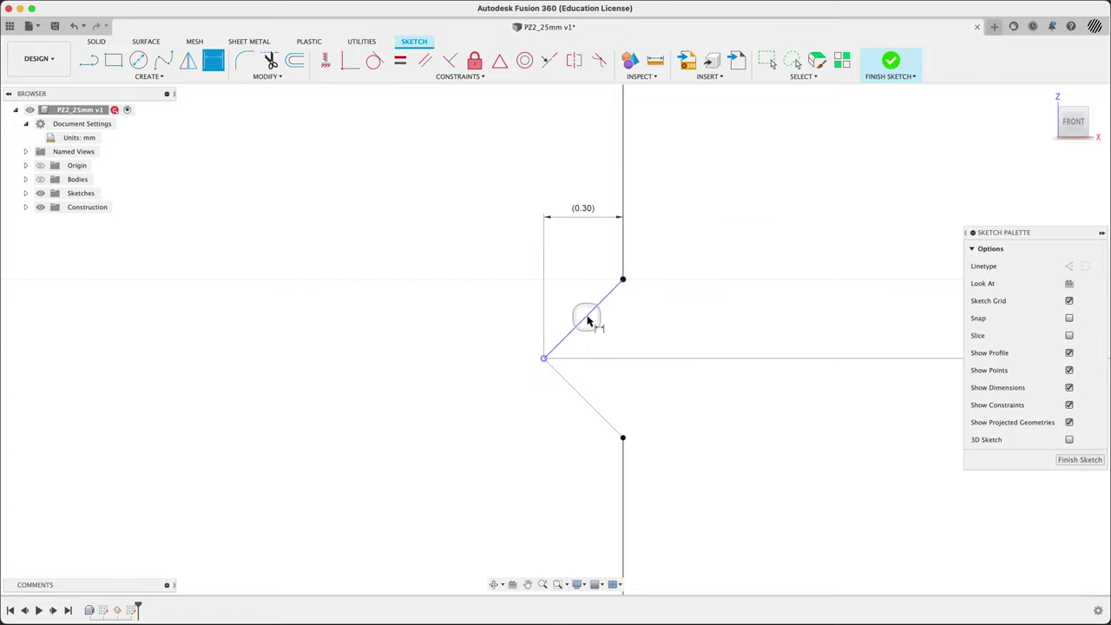
left_click(587, 321)
left_click(463, 315)
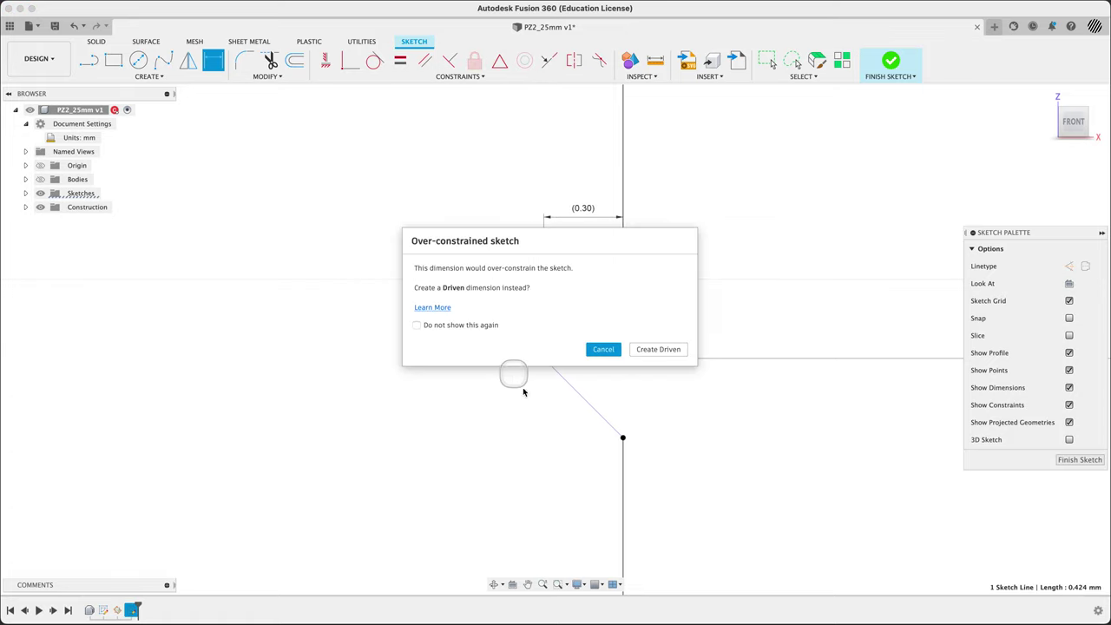
left_click(669, 349)
Step: Give the lower notch diagonal driven 0.30 vertical and horizontal dimensions
left_click(582, 396)
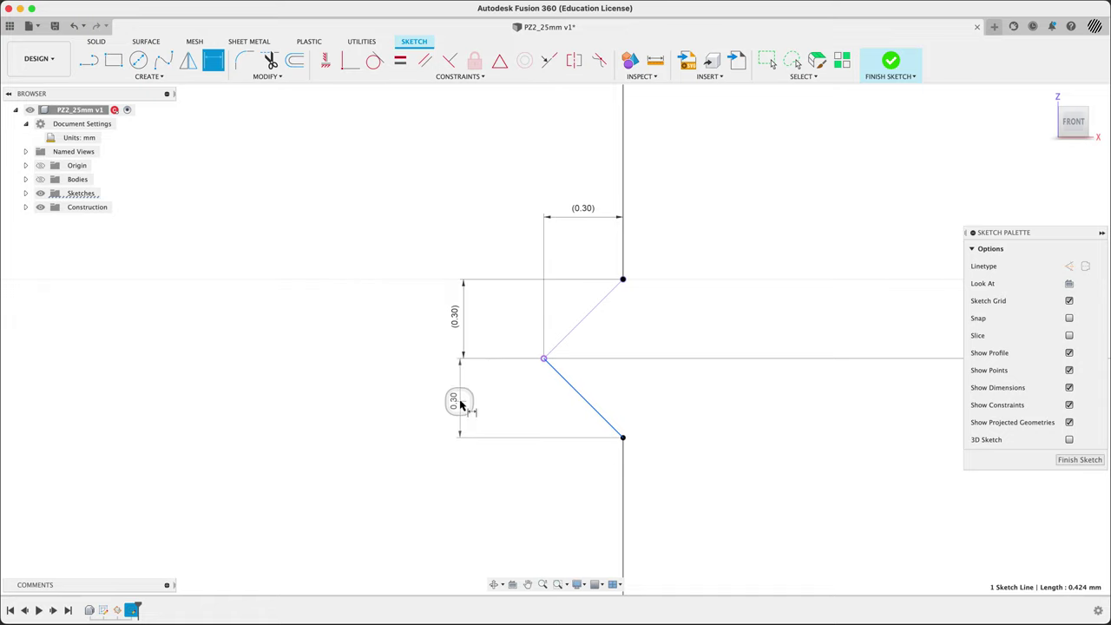
left_click(461, 401)
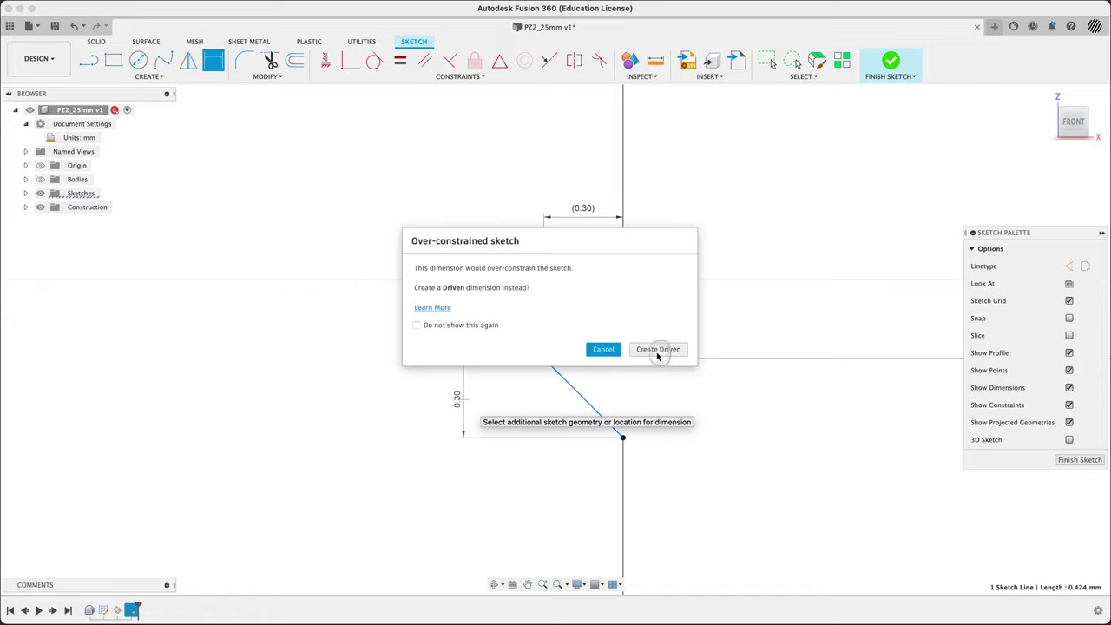
left_click(657, 351)
left_click(580, 397)
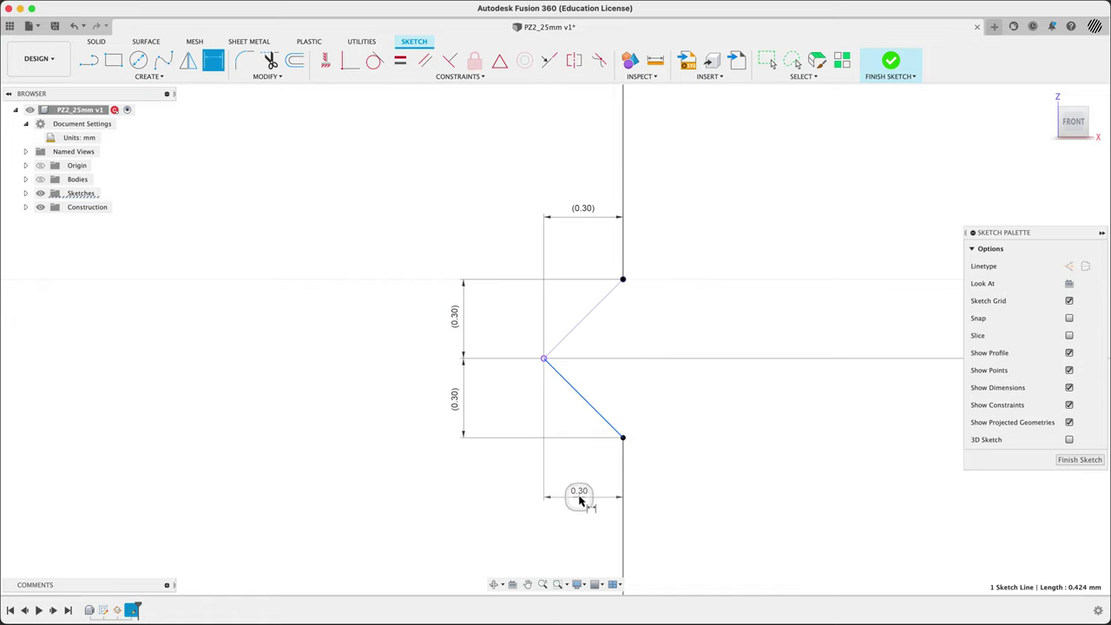
left_click(584, 491)
left_click(657, 349)
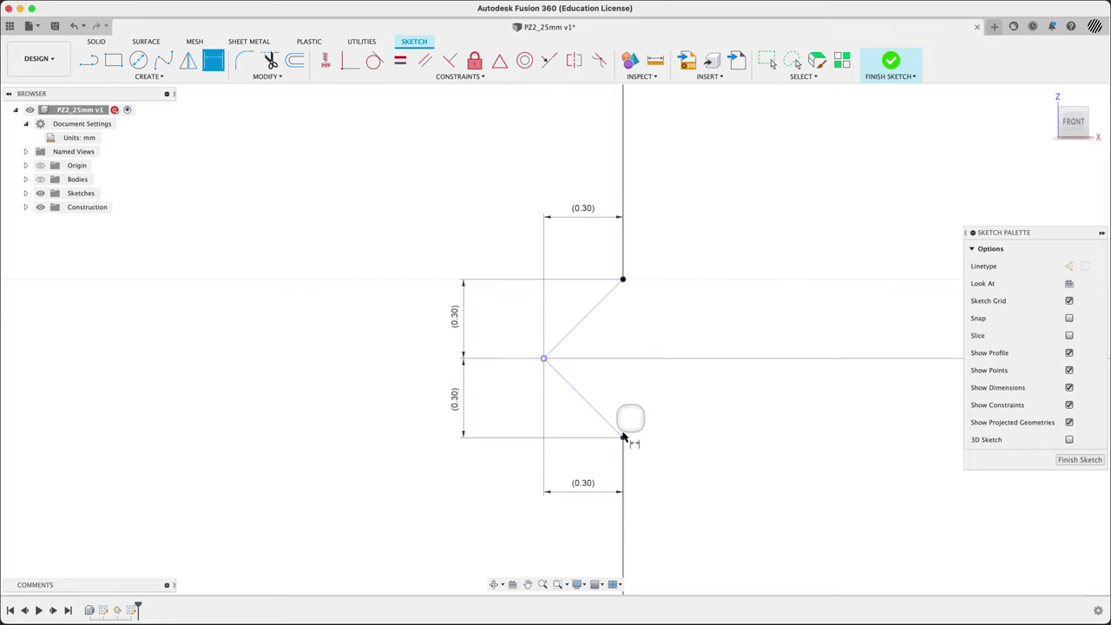
scroll(561, 364, "down", 5)
scroll(650, 288, "down", 3)
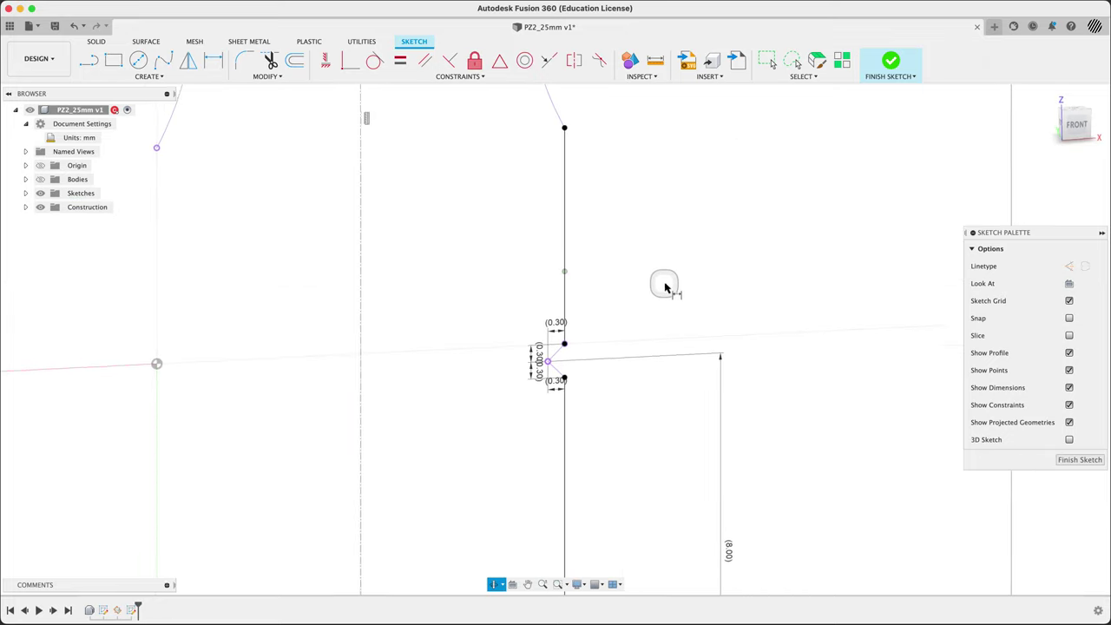
scroll(665, 290, "down", 4)
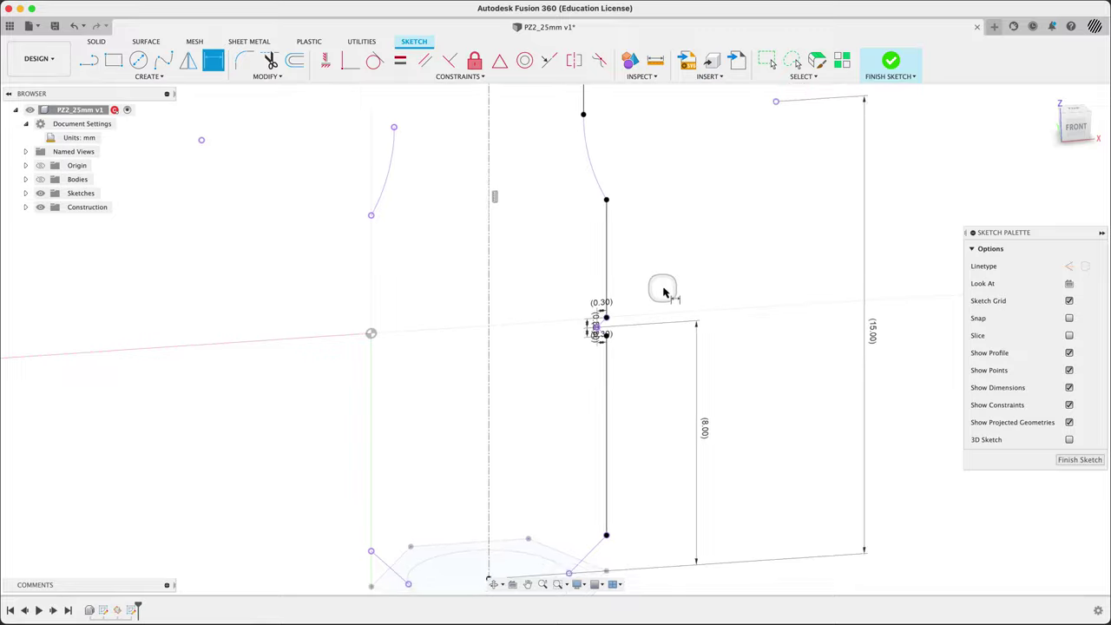
middle_click_drag(686, 332, 650, 343)
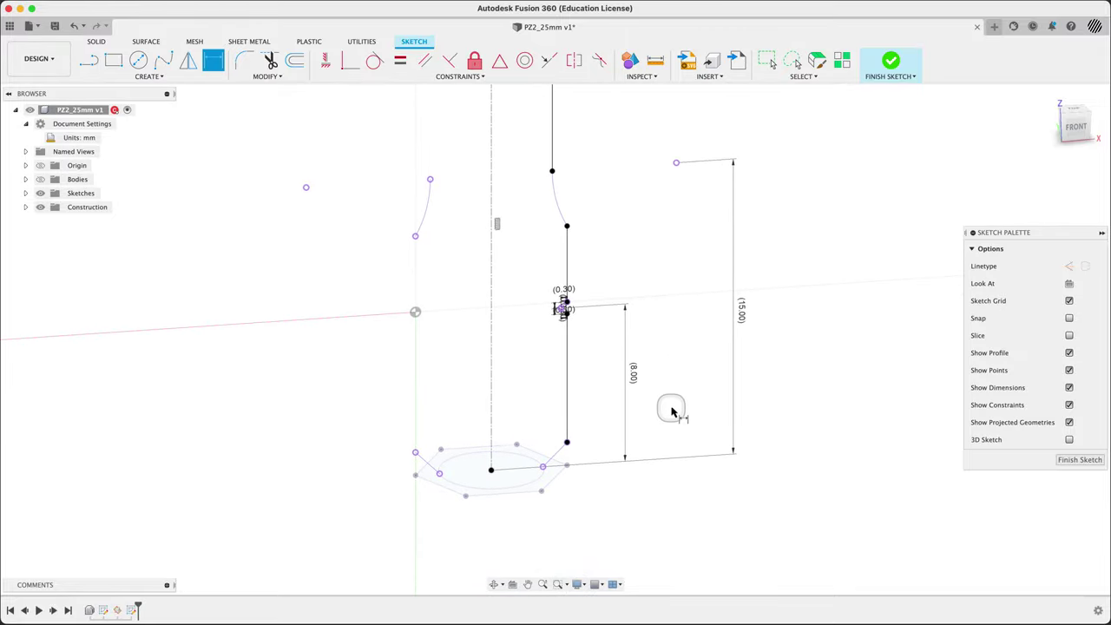
mouse_move(669, 405)
middle_mouse_down("shift")
mouse_move(650, 354)
mouse_move(665, 299)
mouse_move(675, 384)
mouse_move(691, 408)
mouse_move(654, 425)
mouse_move(689, 374)
mouse_move(275, 555)
middle_mouse_up("shift")
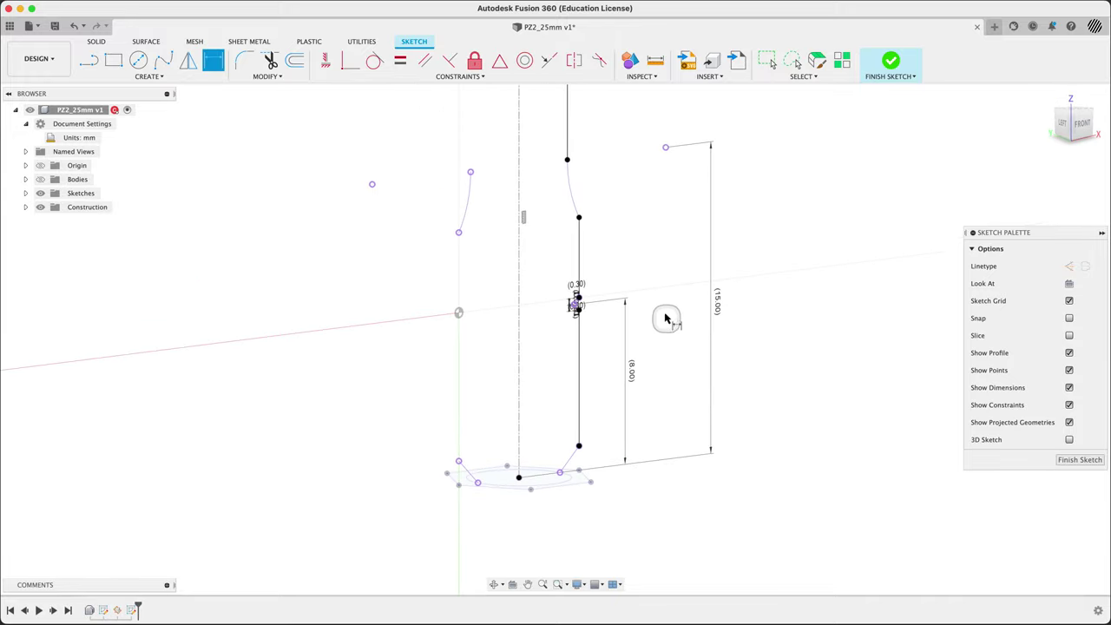
mouse_move(665, 319)
middle_mouse_down()
mouse_move(652, 376)
mouse_move(636, 340)
middle_mouse_up()
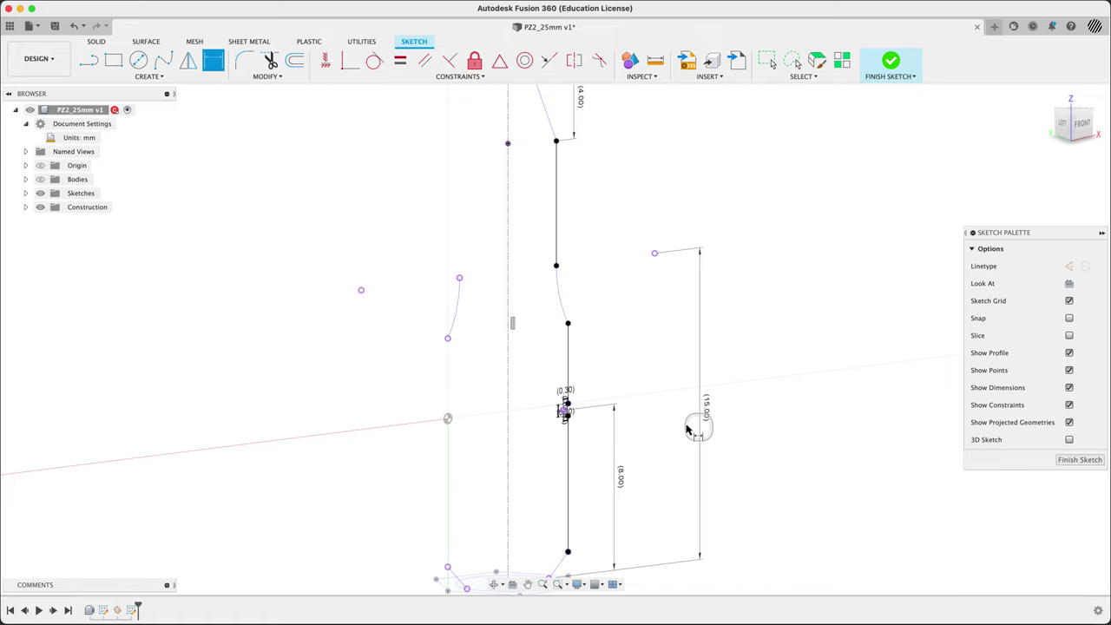
left_click(570, 427)
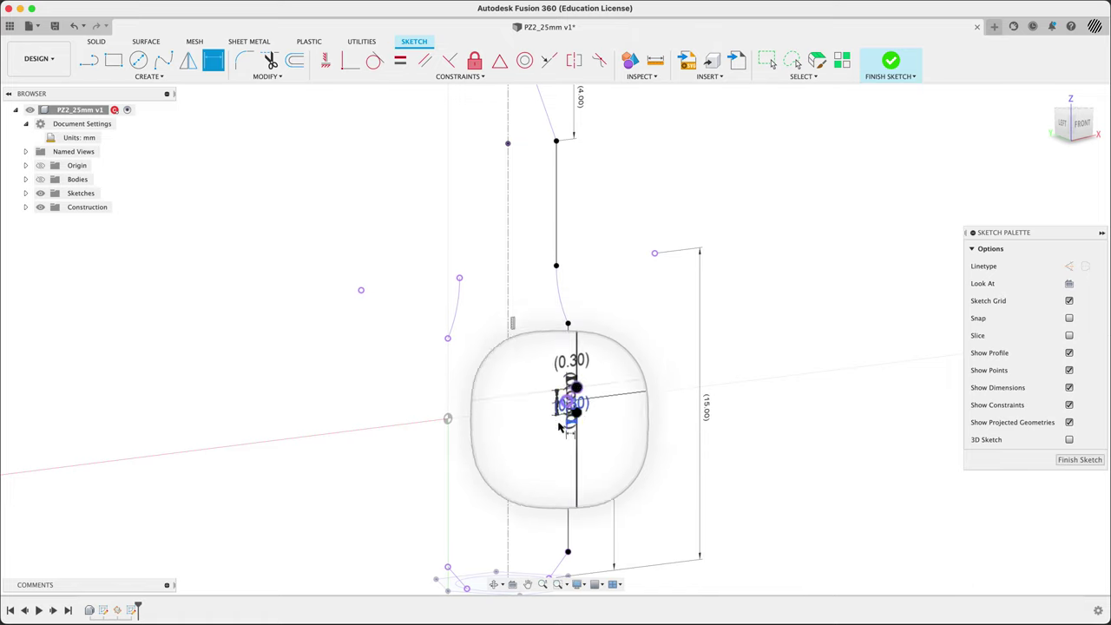
scroll(563, 412, "up", 3)
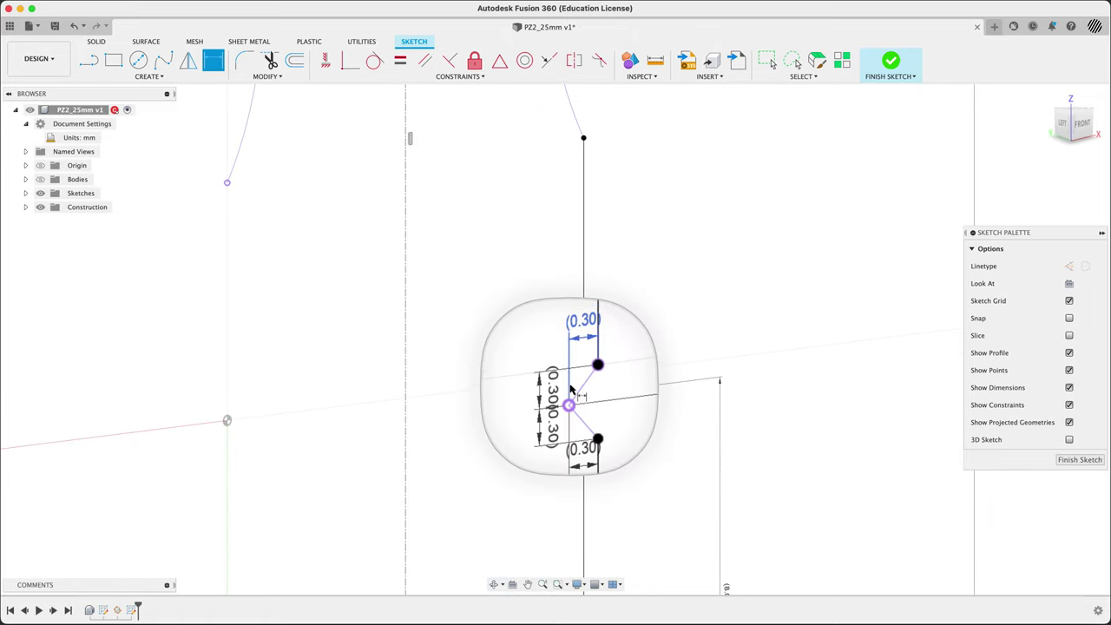
scroll(570, 391, "down", 5)
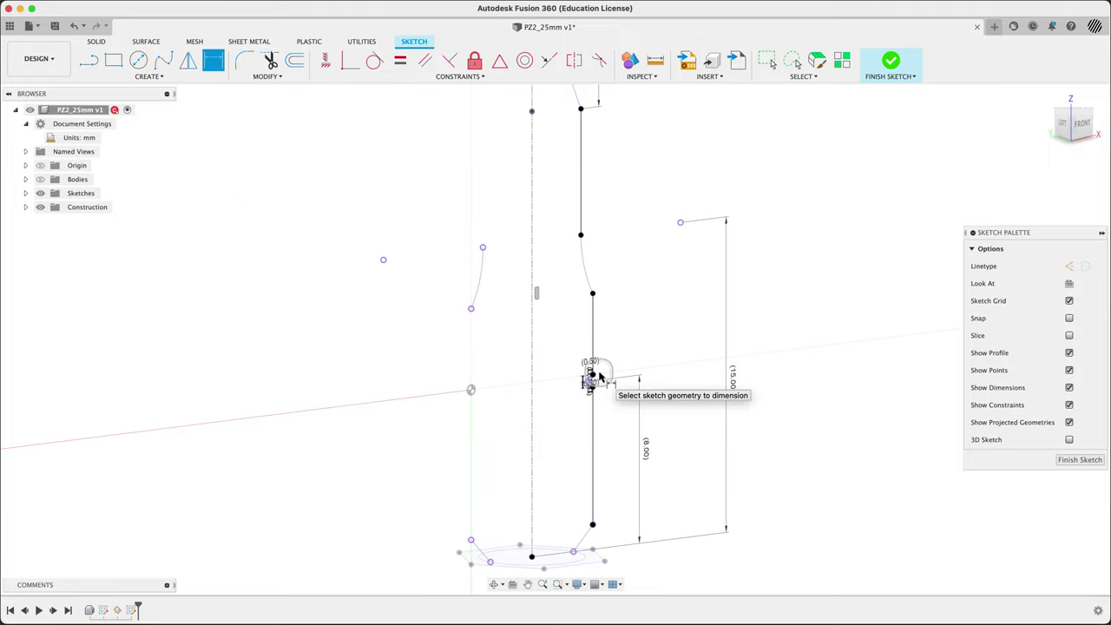
scroll(598, 374, "down", 2)
mouse_move(640, 377)
middle_mouse_down("shift")
mouse_move(711, 407)
mouse_move(627, 390)
mouse_move(658, 430)
mouse_move(652, 375)
mouse_move(654, 428)
mouse_move(554, 431)
mouse_move(659, 442)
mouse_move(695, 421)
mouse_move(674, 426)
mouse_move(699, 384)
middle_mouse_up("shift")
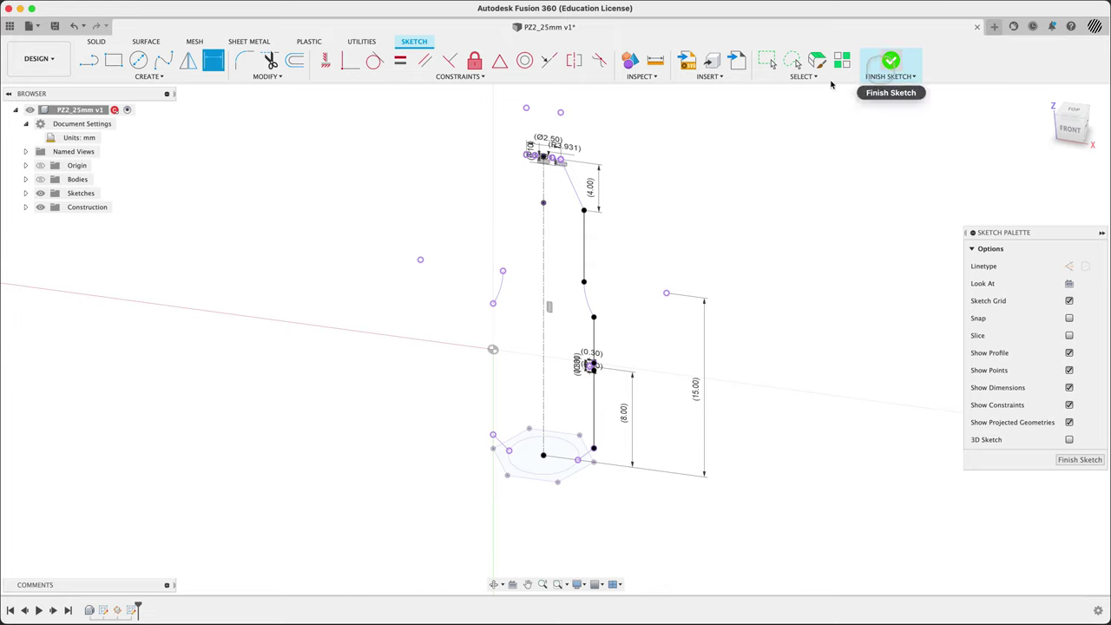
Step: Show the bit body, finish the profile sketch, and inspect it from the Home view
left_click(40, 179)
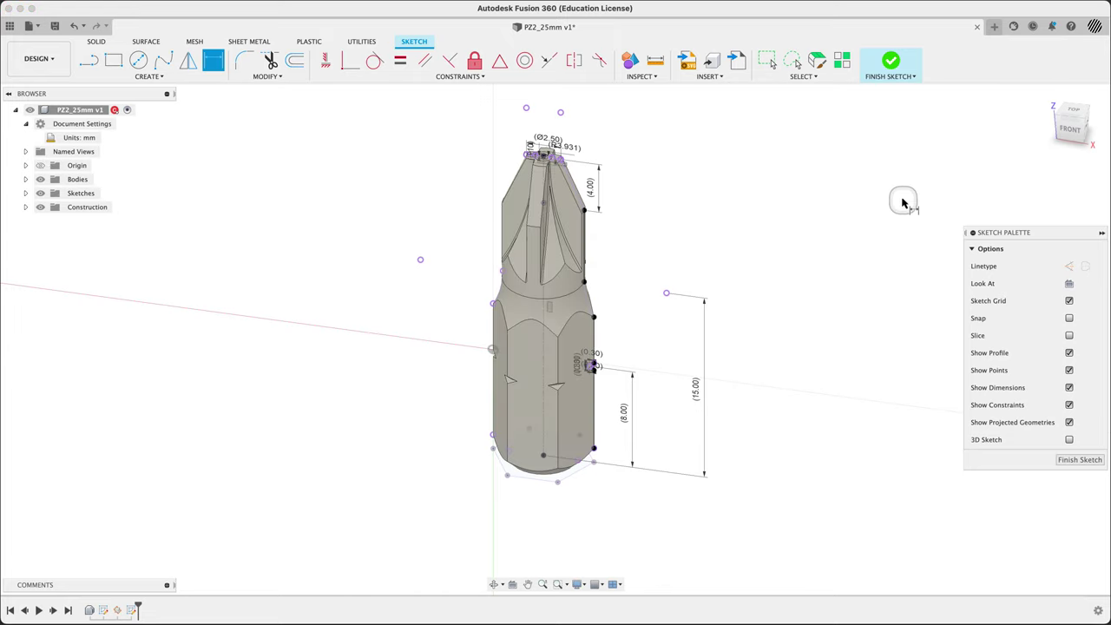
left_click(1047, 97)
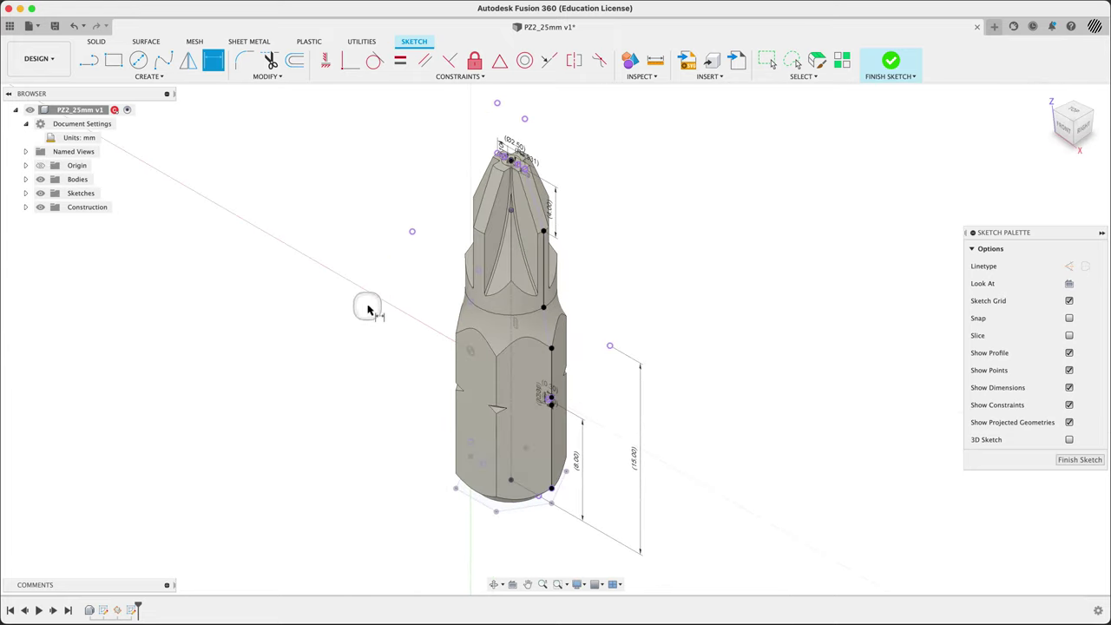
left_click(1079, 459)
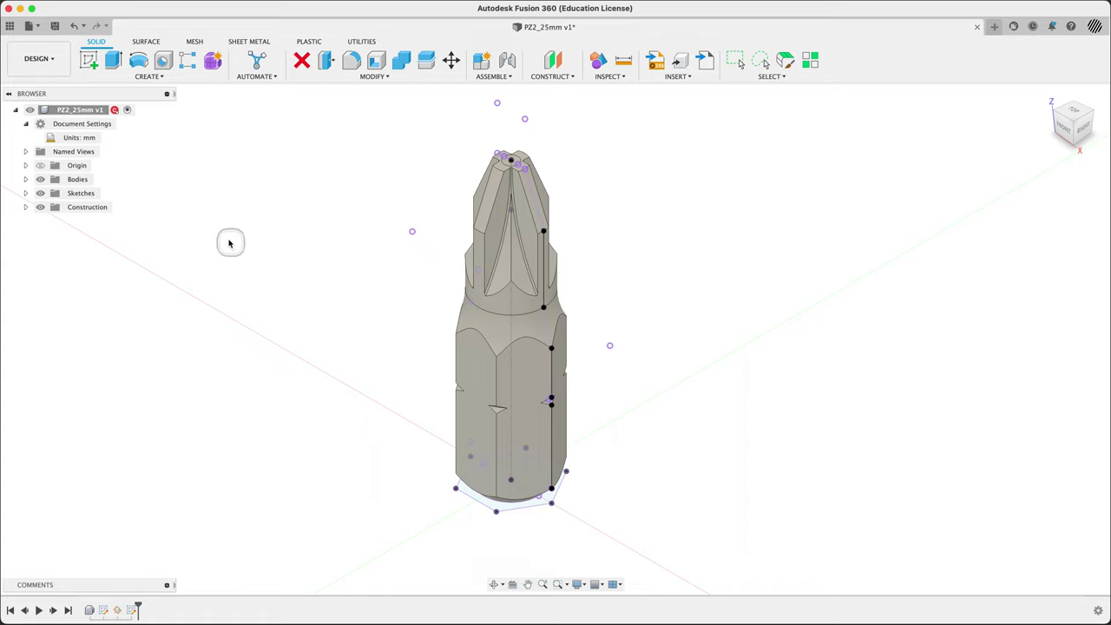
left_click(40, 179)
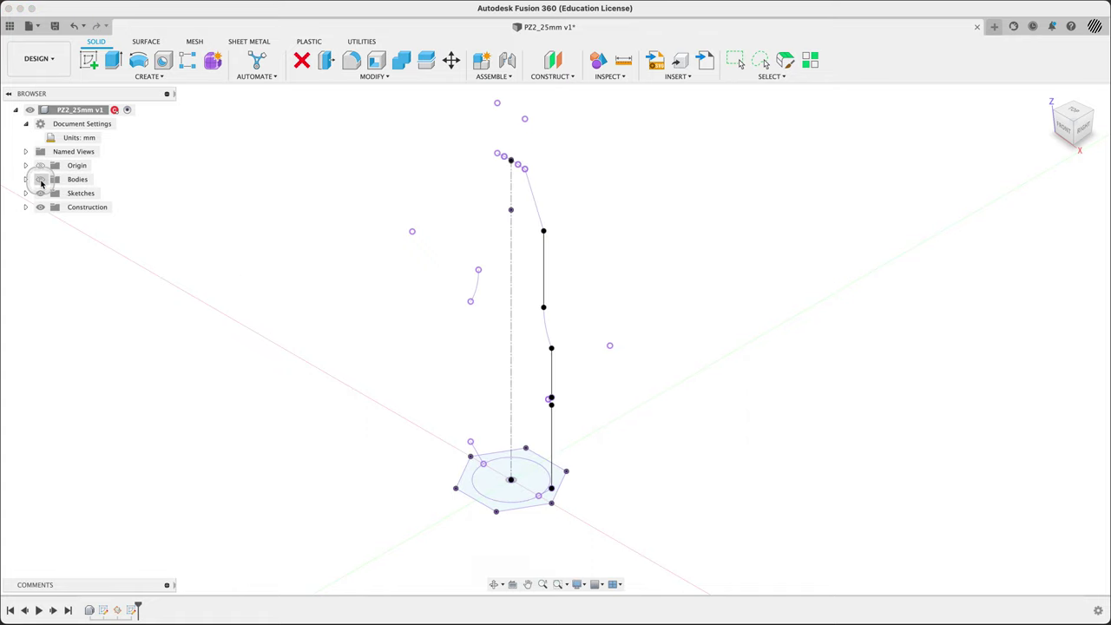
left_click(40, 179)
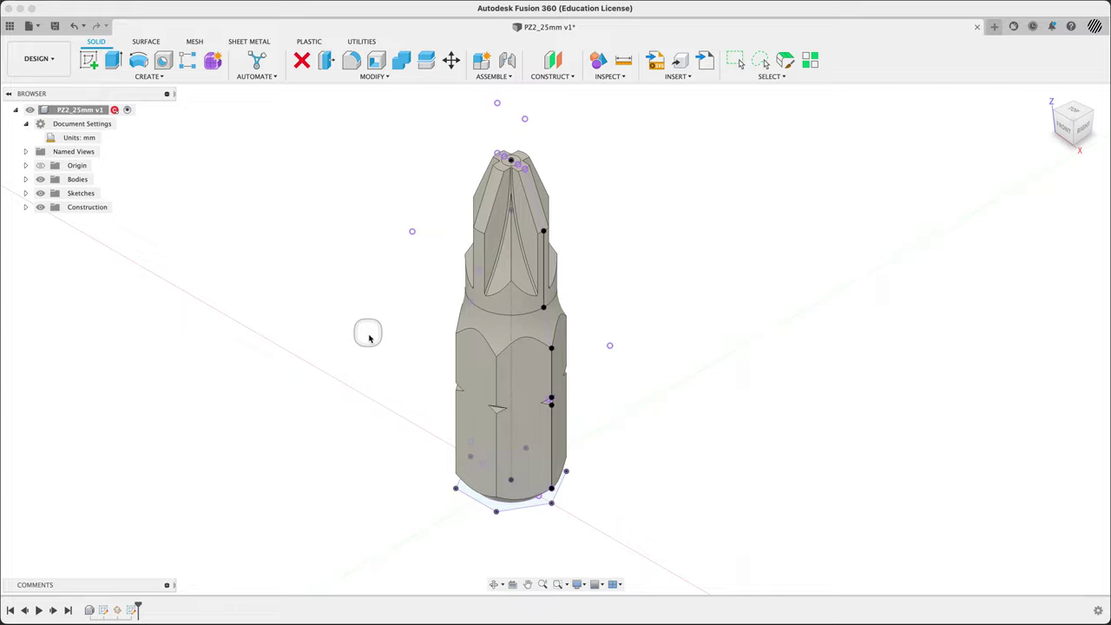
mouse_move(386, 358)
middle_mouse_down("shift")
mouse_move(429, 335)
mouse_move(473, 330)
mouse_move(393, 349)
middle_mouse_up("shift")
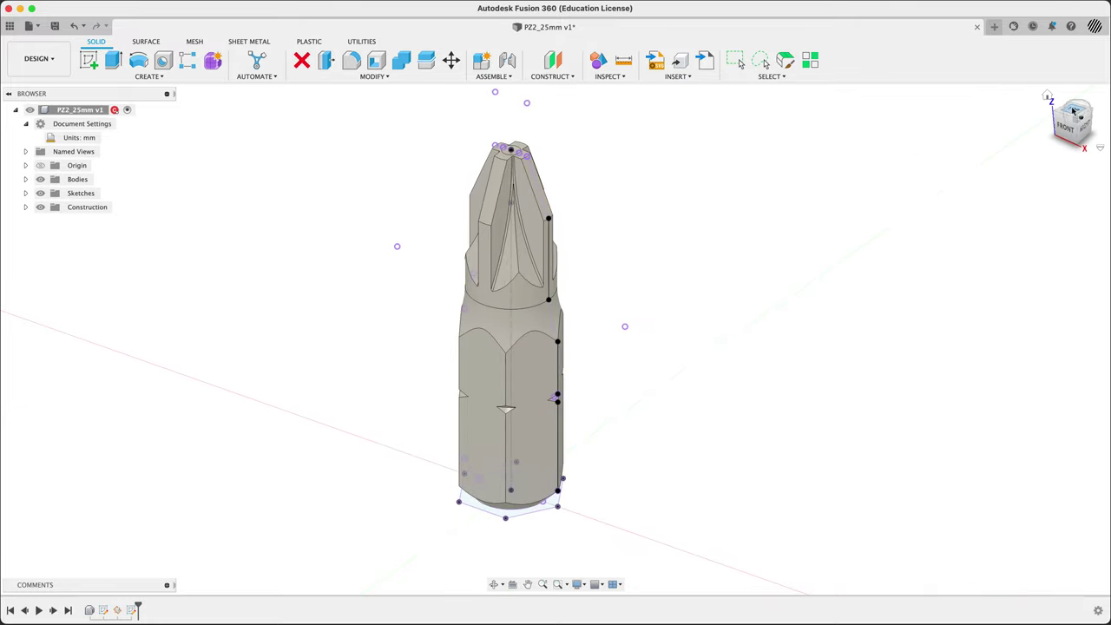
left_click(1048, 97)
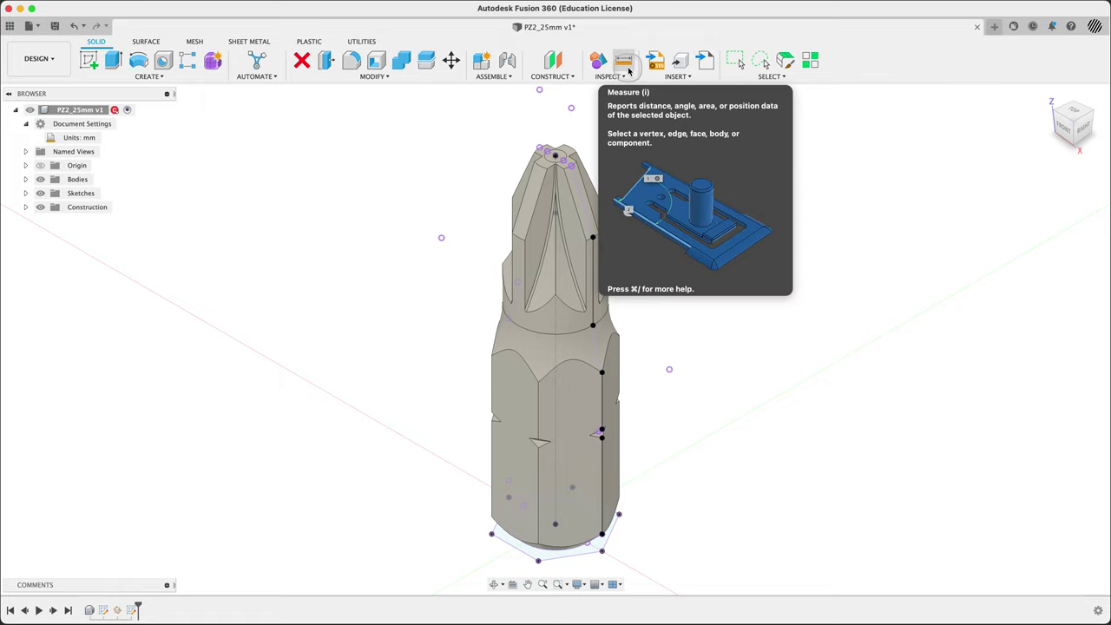
double_click(135, 608)
left_click(162, 76)
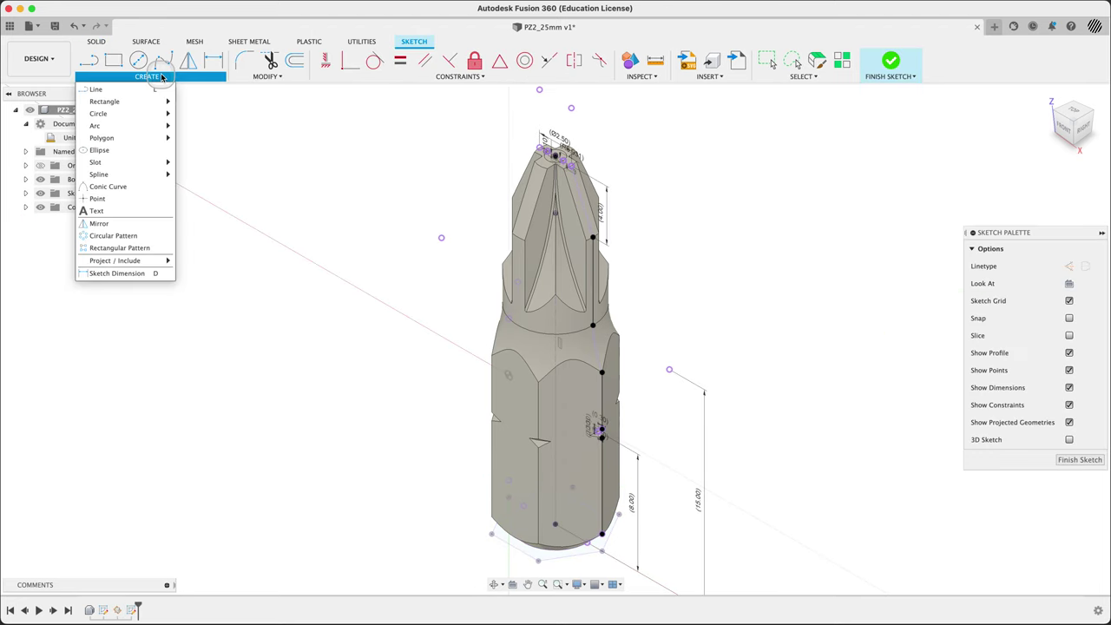
mouse_move(127, 260)
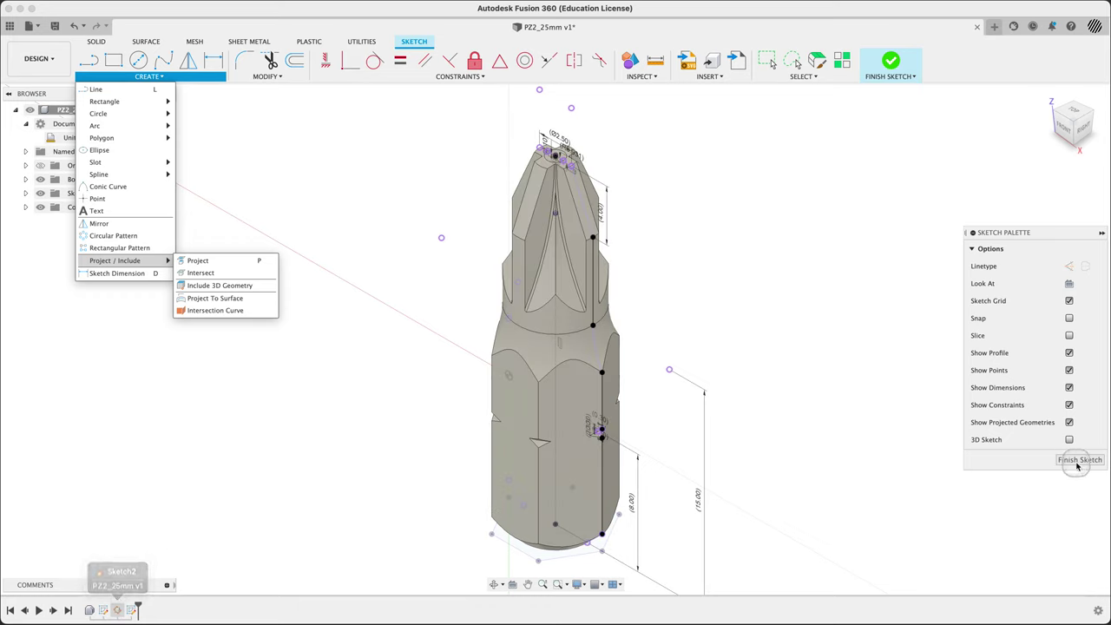
left_click(395, 165)
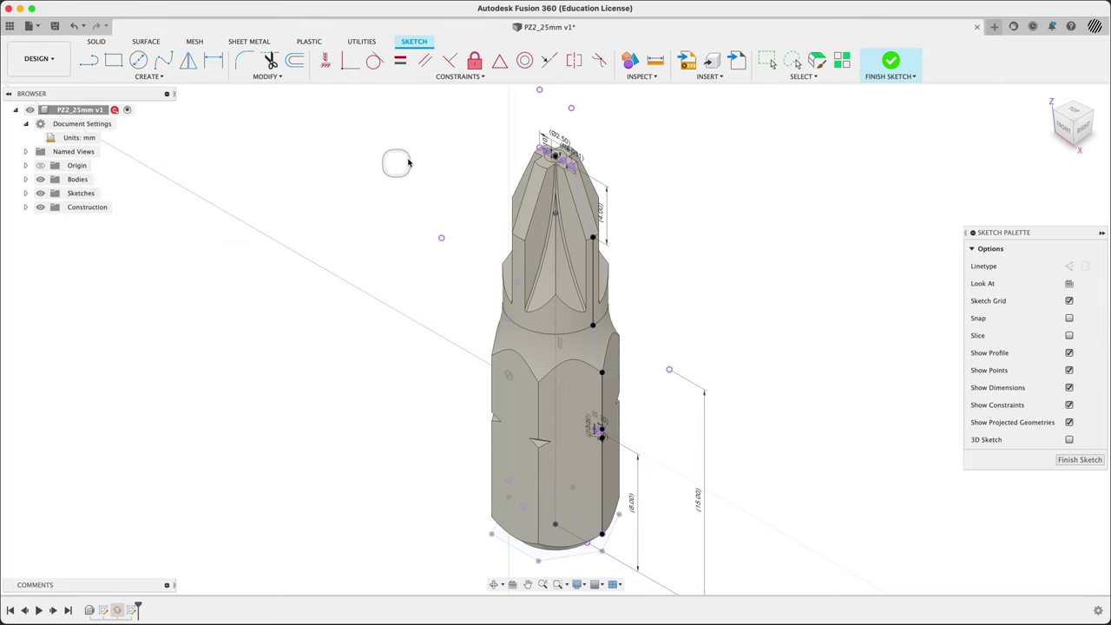
left_click(890, 63)
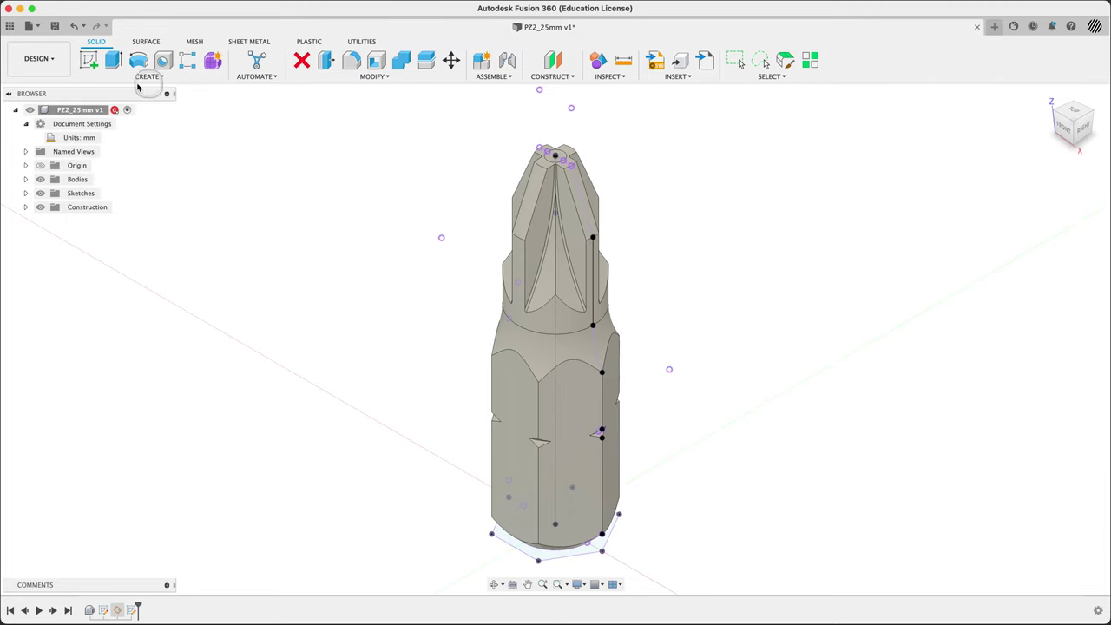
Step: Open the Data Panel and close the PZ2_25mm design, saving it
left_click(10, 26)
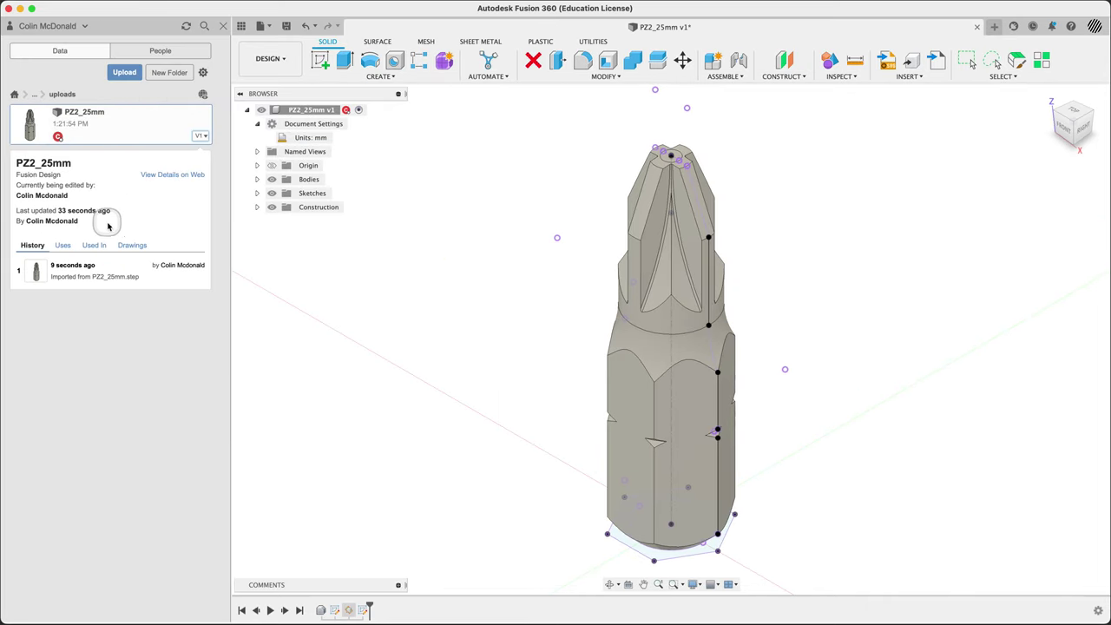
left_click(994, 27)
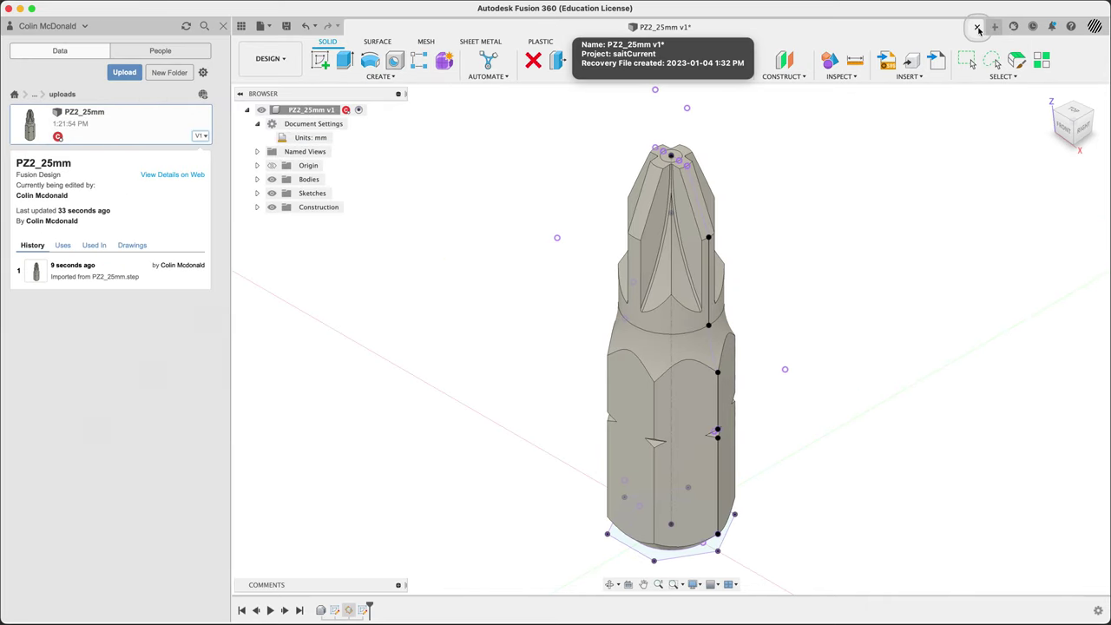